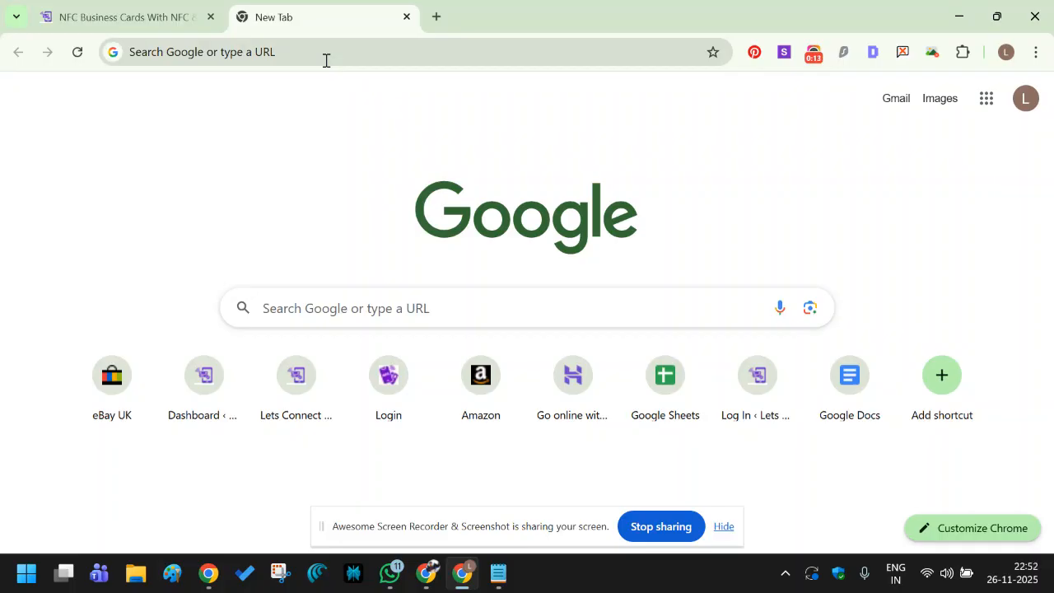
Load the Lets Connect sign-in page at my.letsconnectcard.com/login in the new tab.
click(326, 60)
text(my)
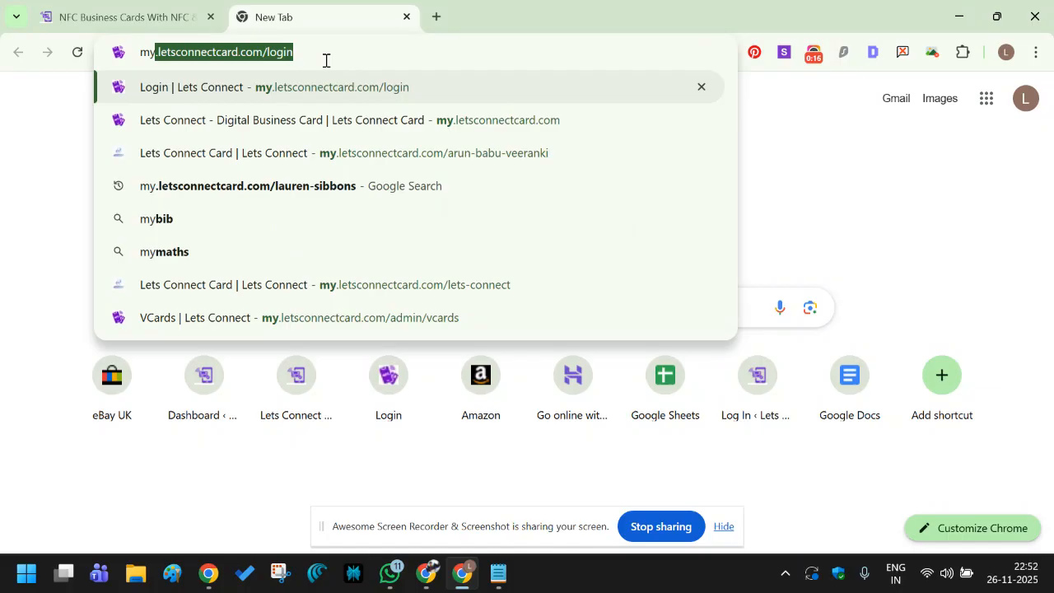
key(Right)
key(Return)
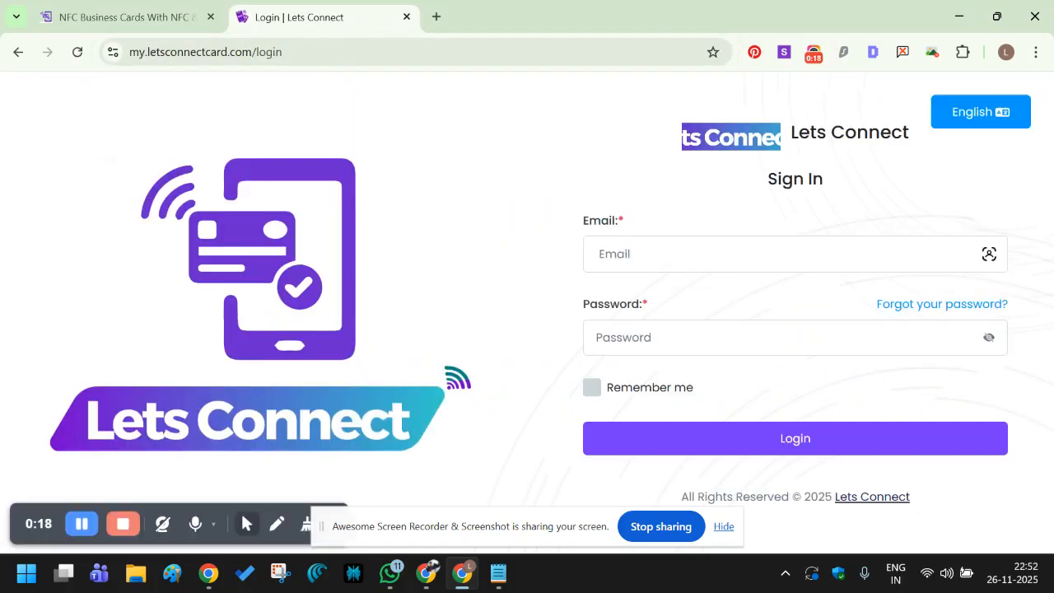
click(710, 259)
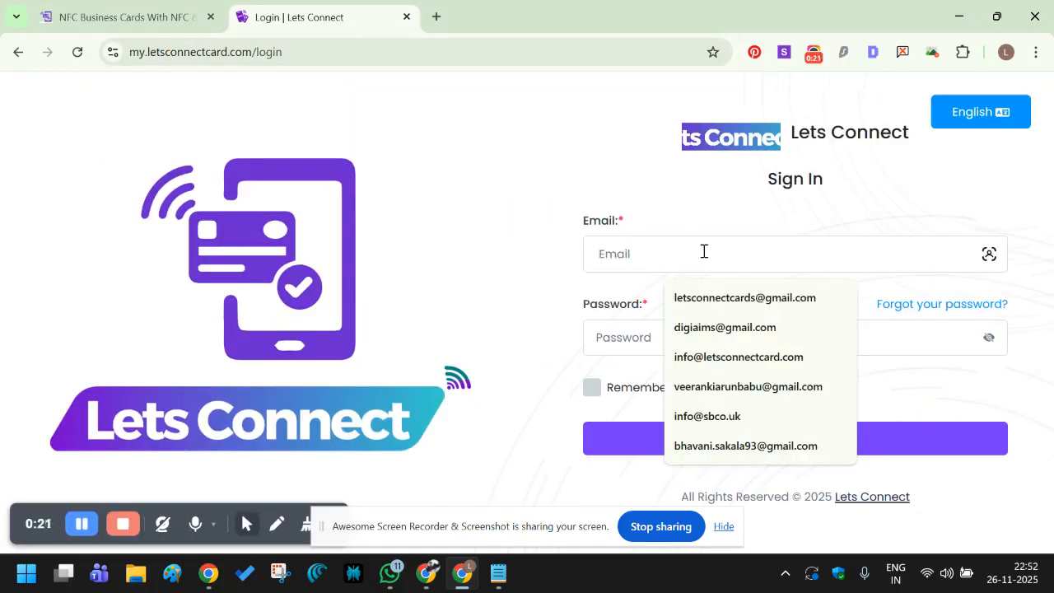
text(ma)
key(BackSpace)
key(BackSpace)
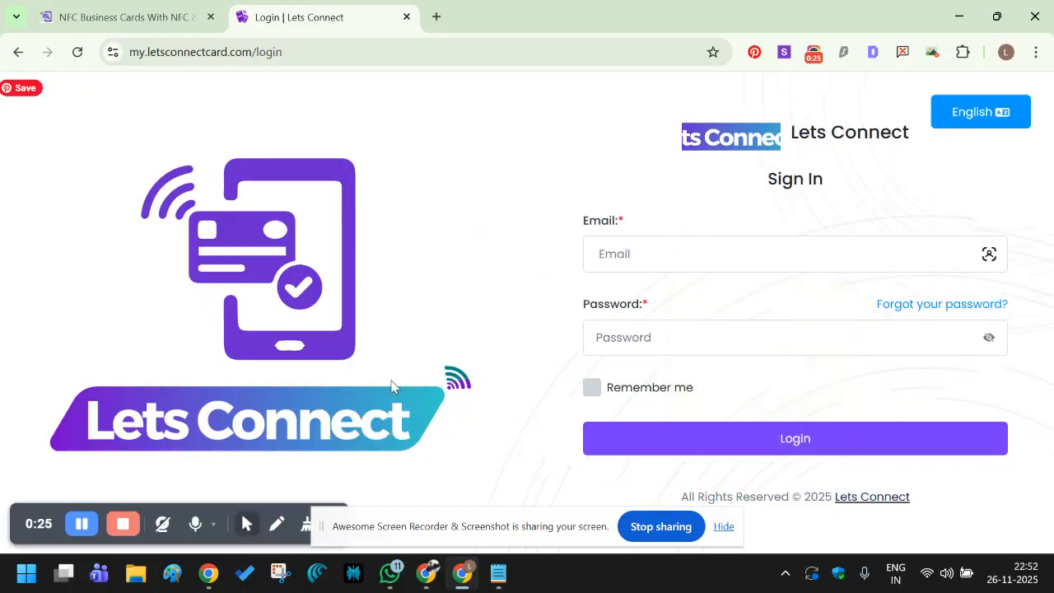
mouse_move(207, 578)
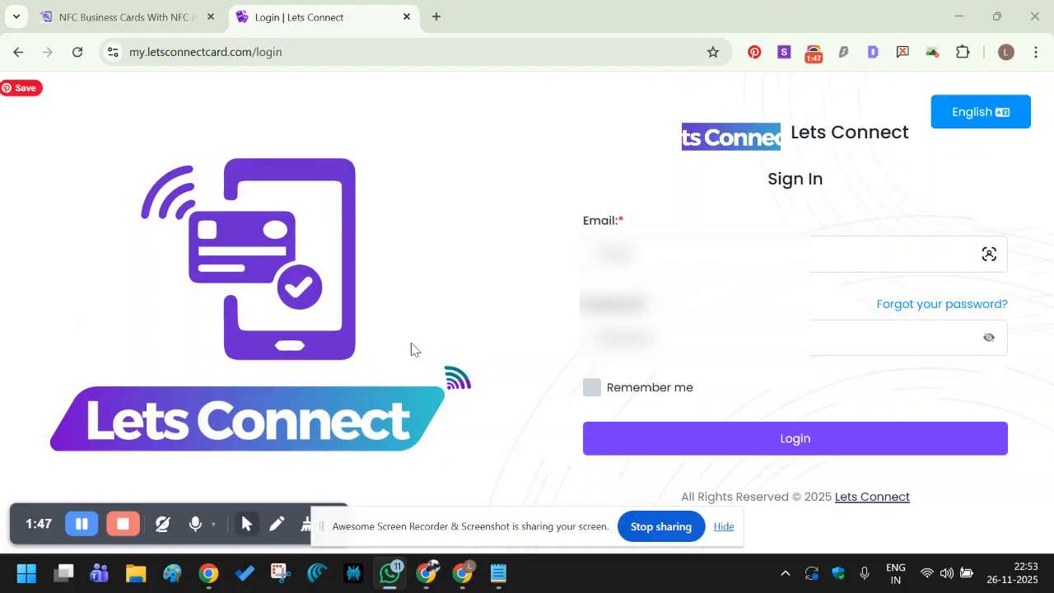
Fill the sign-in email field with a saved address from Chrome's autofill.
click(624, 250)
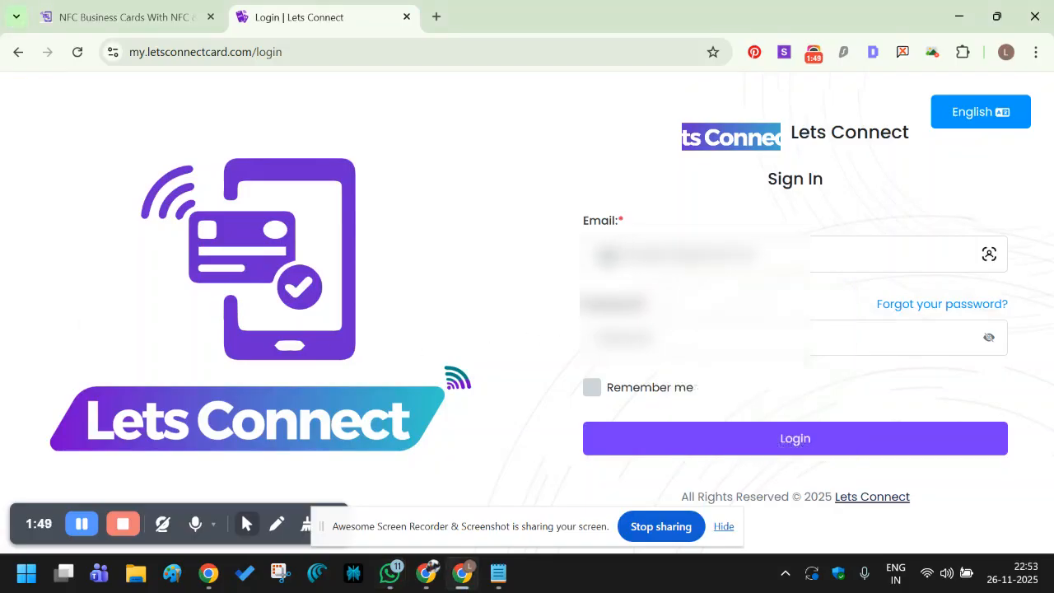
drag(603, 259, 595, 258)
click(628, 260)
double_click(658, 258)
click(657, 256)
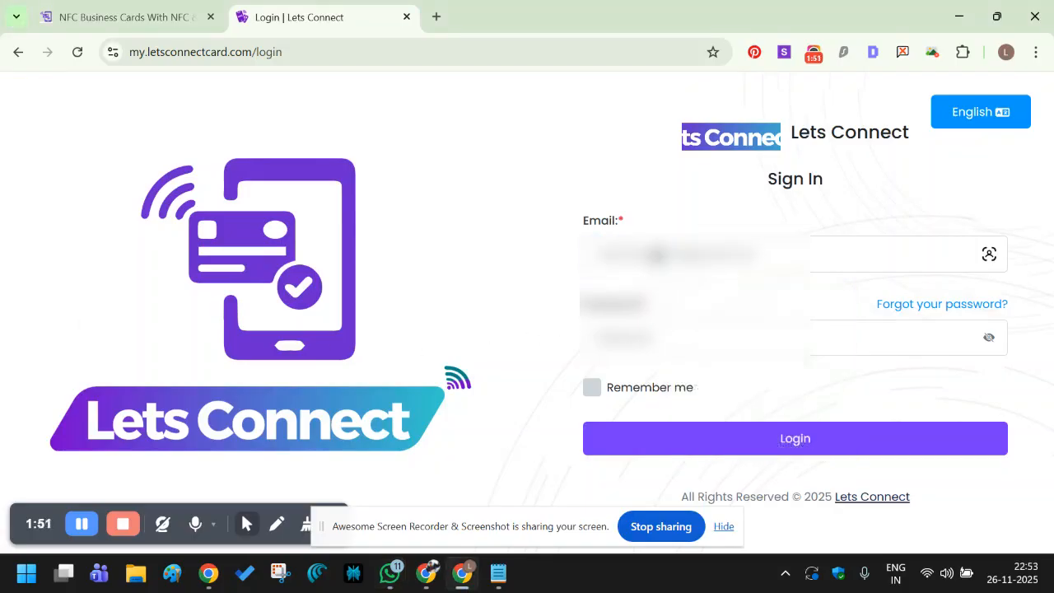
triple_click(658, 256)
click(658, 204)
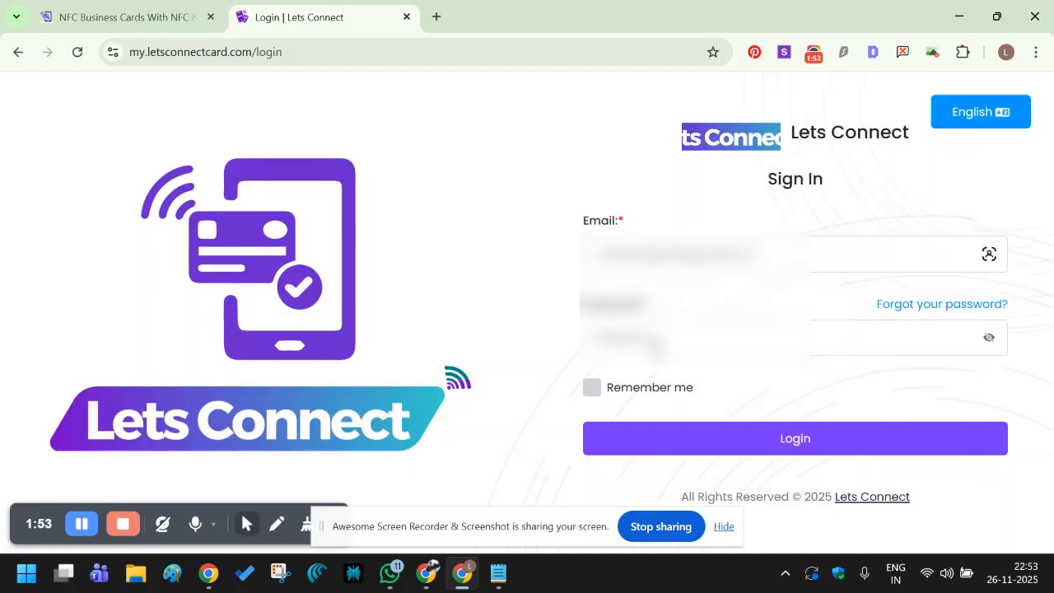
Enter the account password, correct it, and log in.
click(659, 343)
text(••••••••)
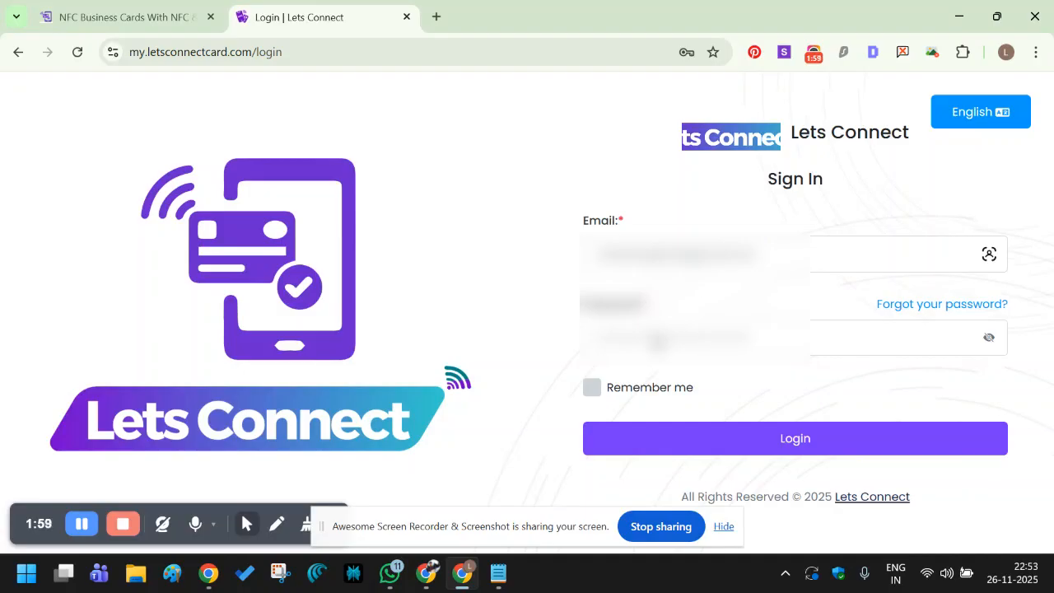
key(ctrl+a)
key(BackSpace)
click(735, 439)
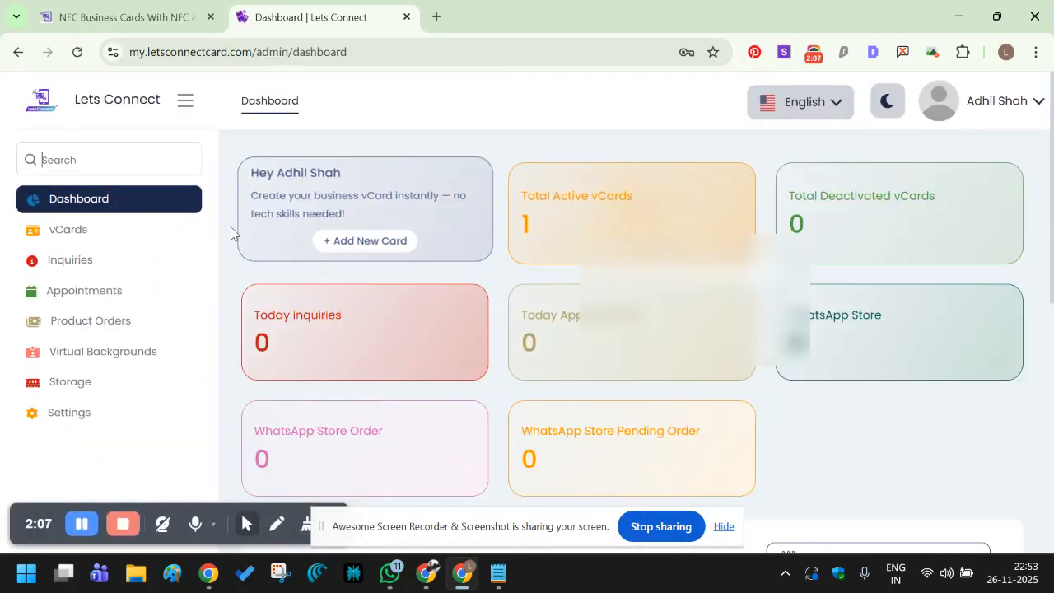
Open the Mallus in UK vCard for editing from the vCards list.
click(103, 238)
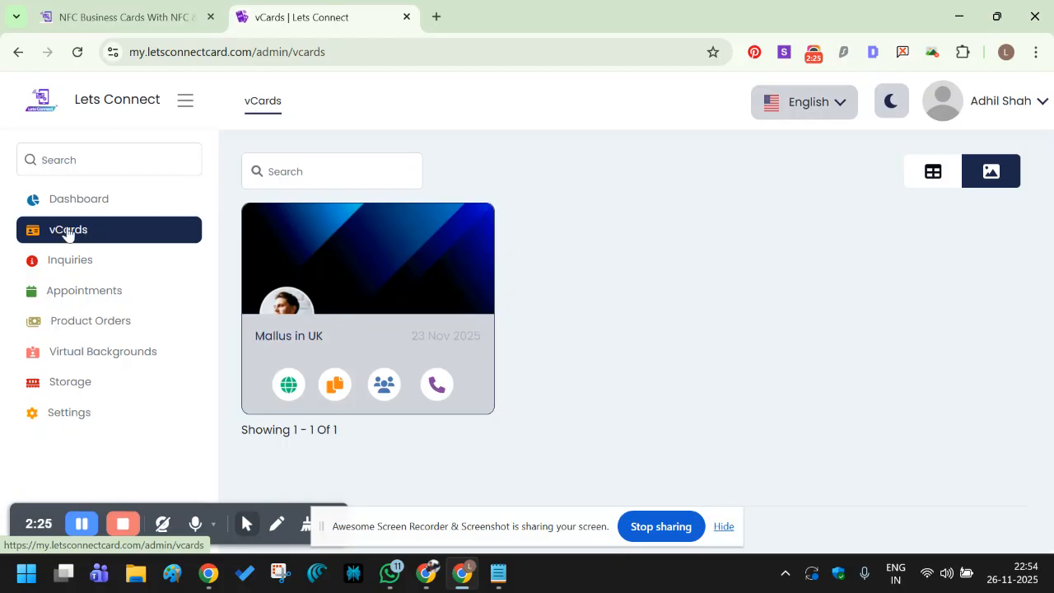
mouse_move(449, 231)
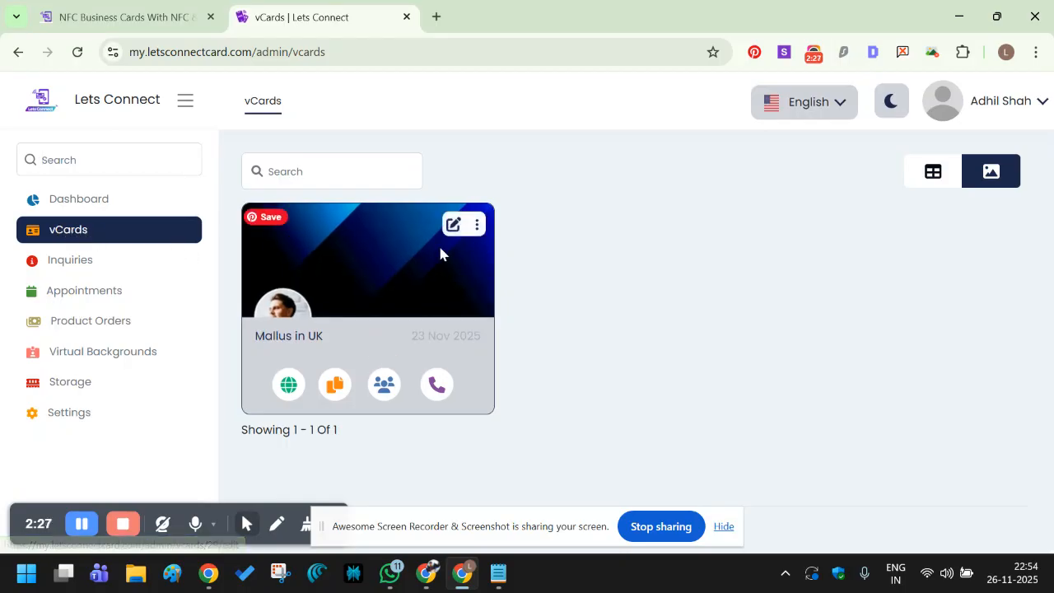
click(452, 227)
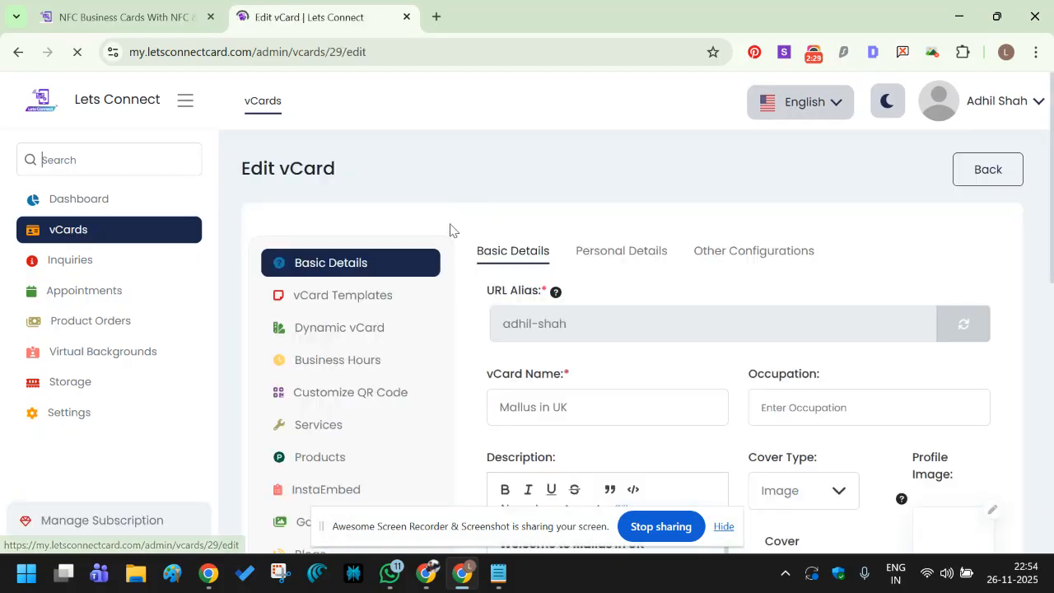
scroll(623, 330, down, 1)
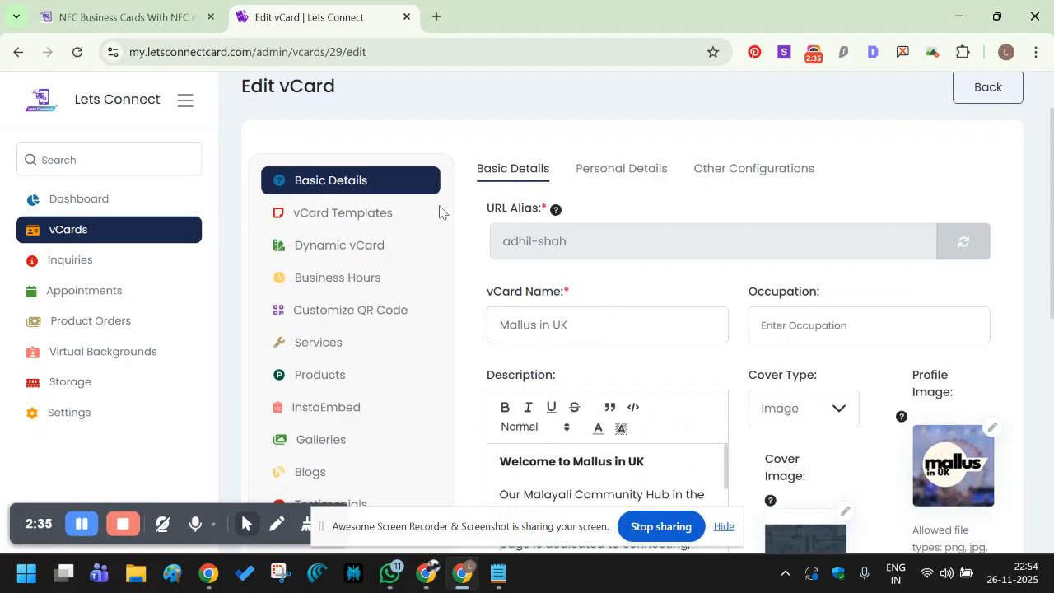
click(85, 229)
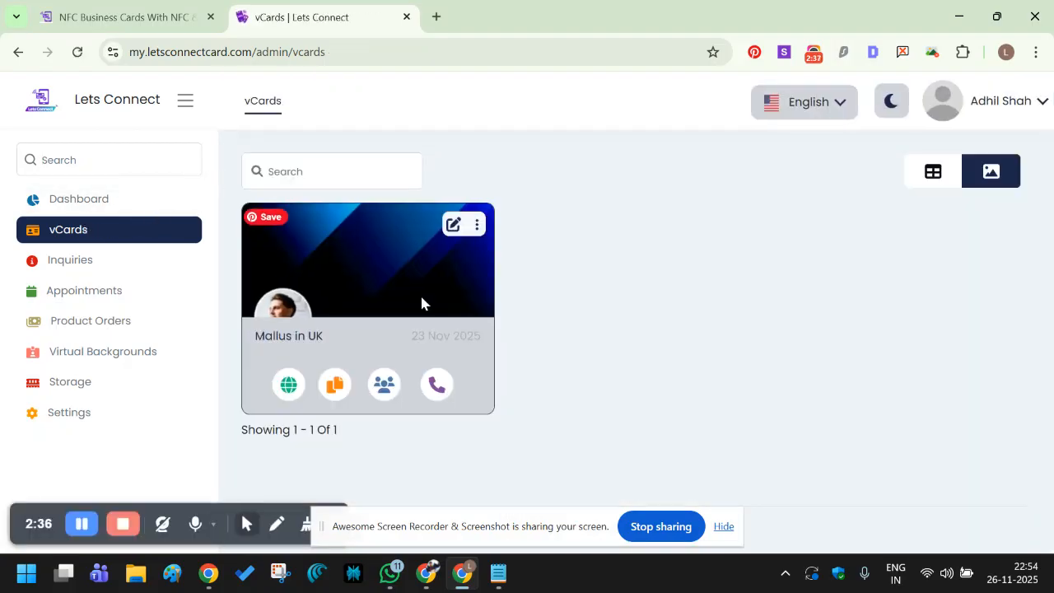
click(452, 227)
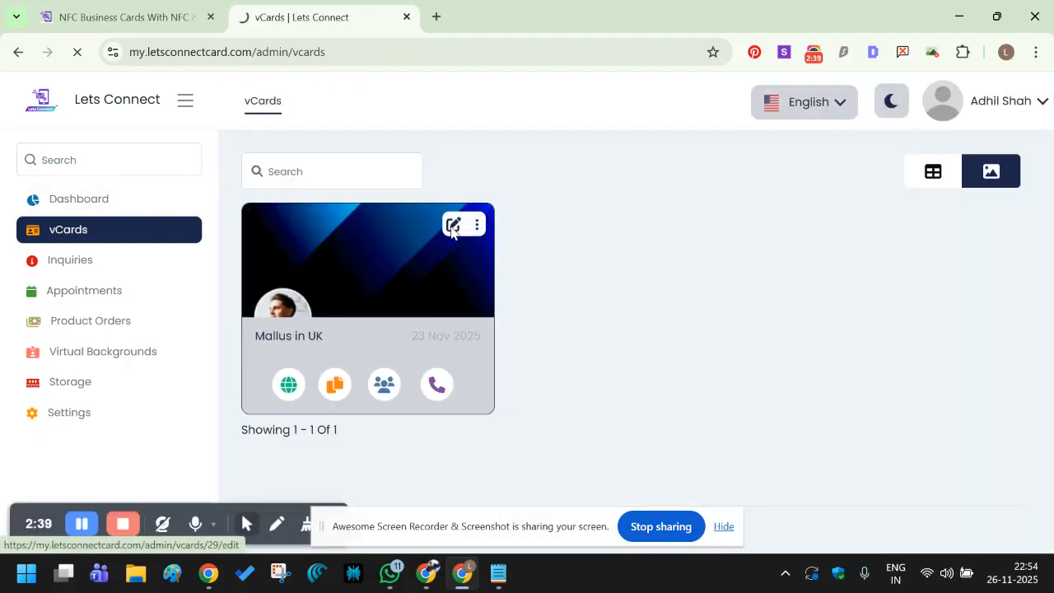
Select the card's URL Alias in the edit form and open a new browser tab.
scroll(451, 233, down, 1)
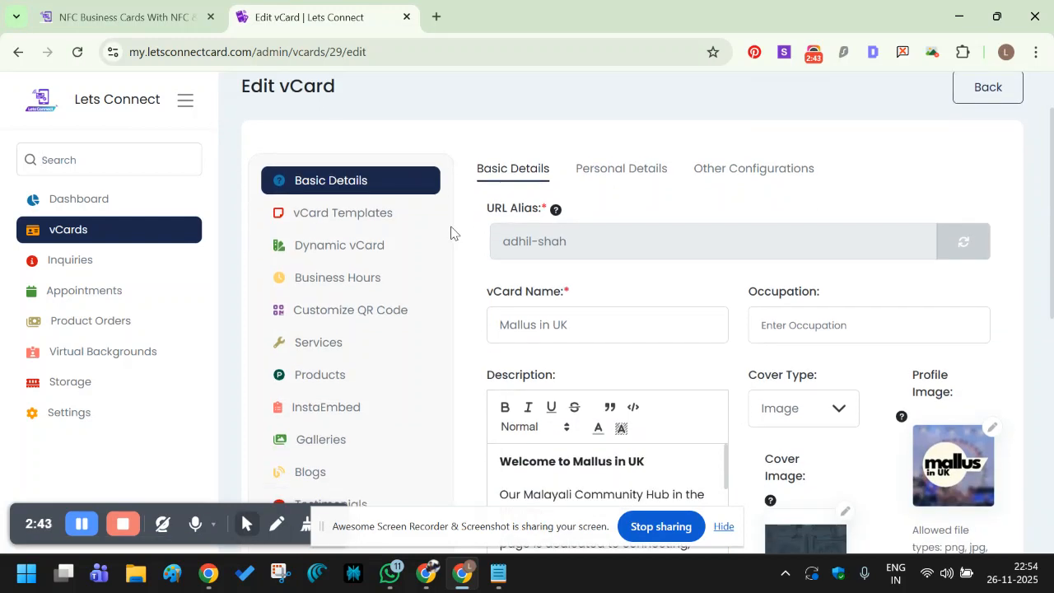
click(721, 526)
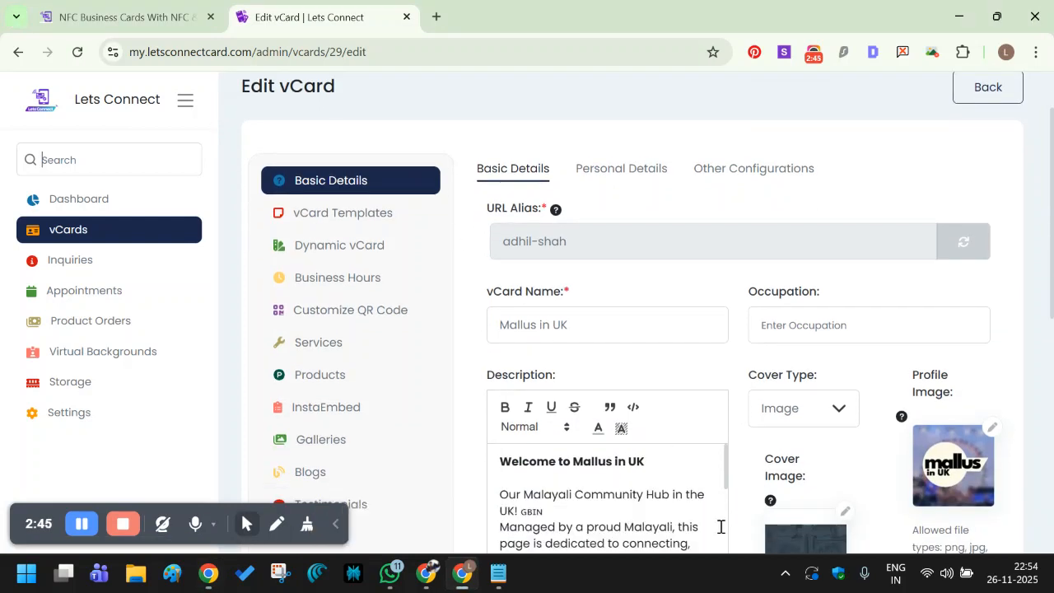
scroll(612, 332, down, 1)
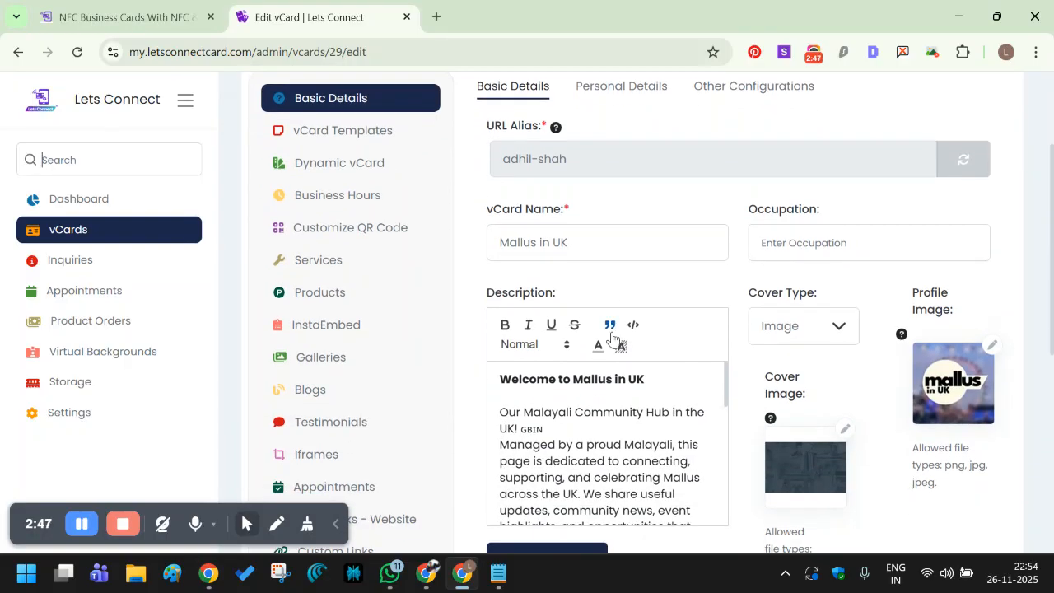
scroll(613, 336, up, 1)
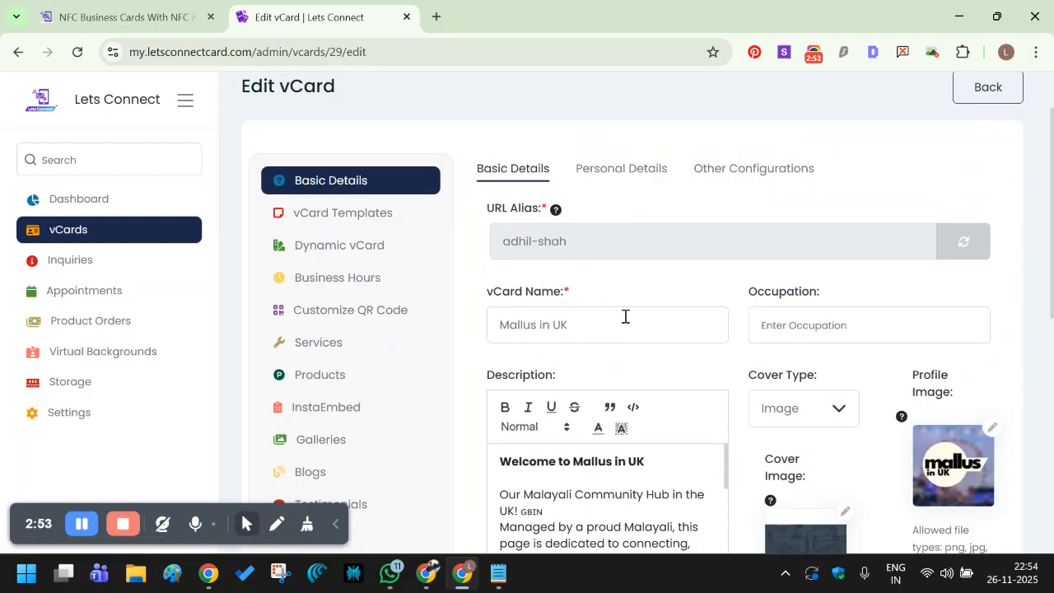
scroll(650, 329, down, 1)
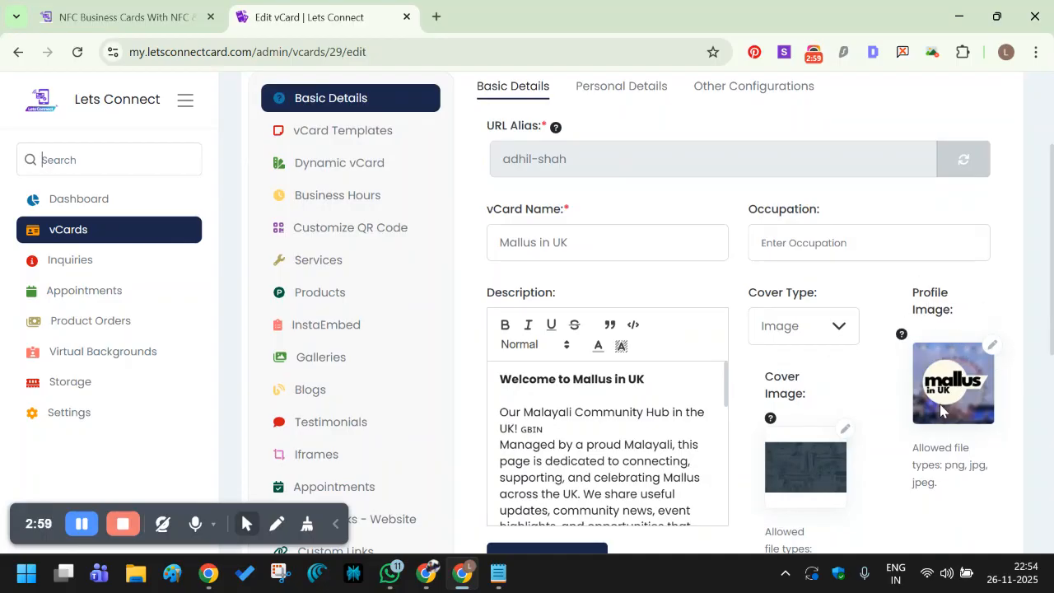
scroll(938, 408, down, 2)
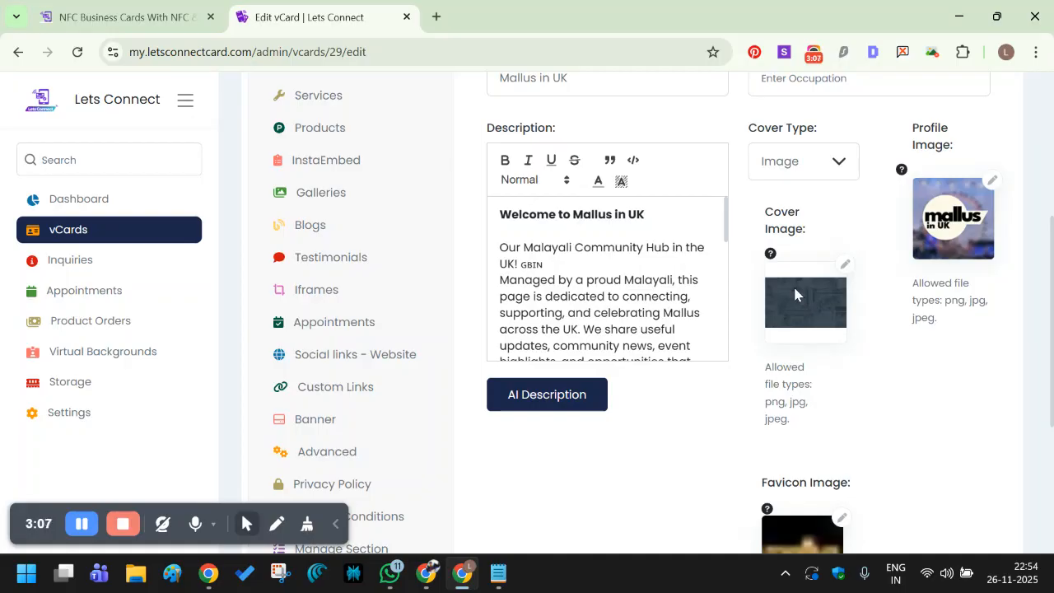
scroll(794, 294, down, 2)
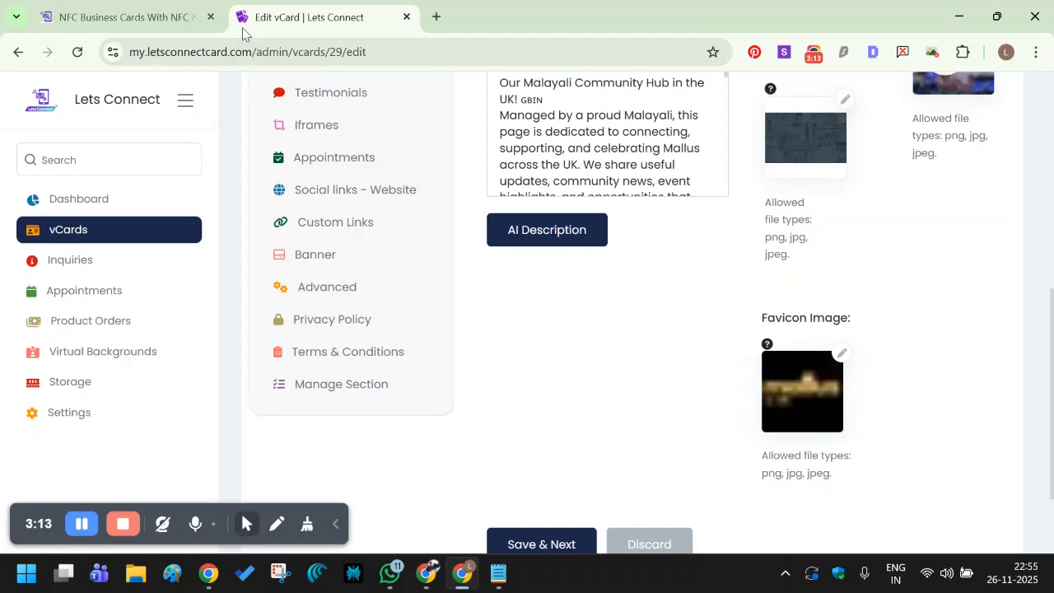
scroll(369, 198, up, 6)
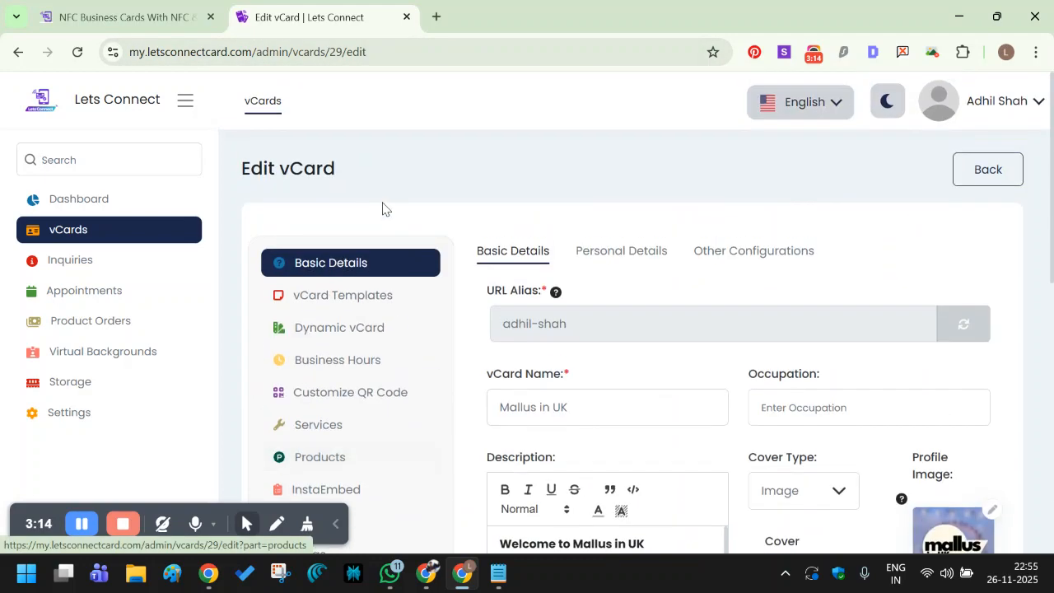
triple_click(523, 322)
key(ctrl+c)
click(434, 17)
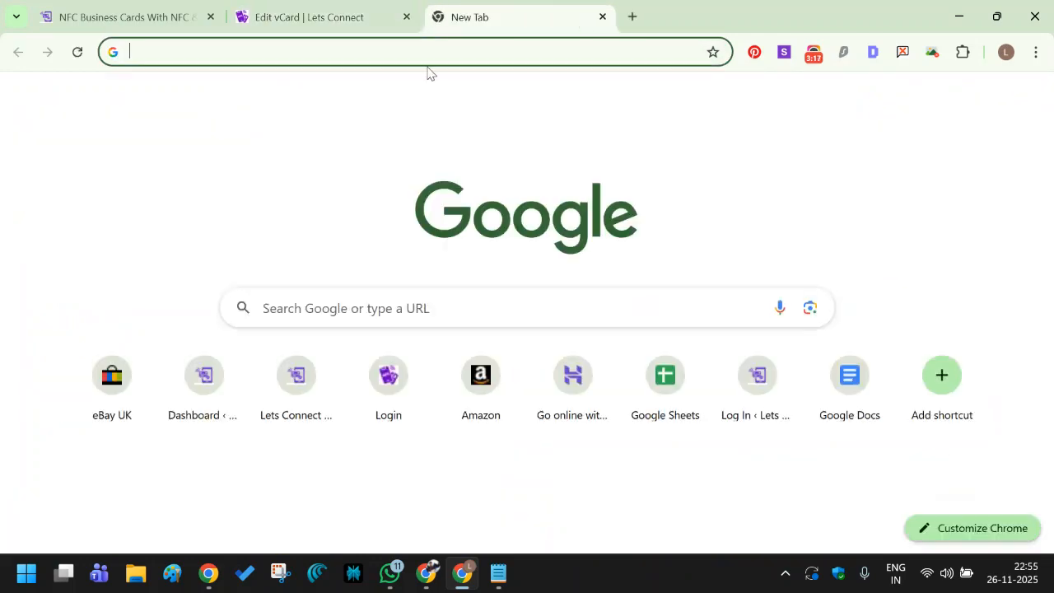
click(426, 52)
text(my.letsconnectcard.com/login)
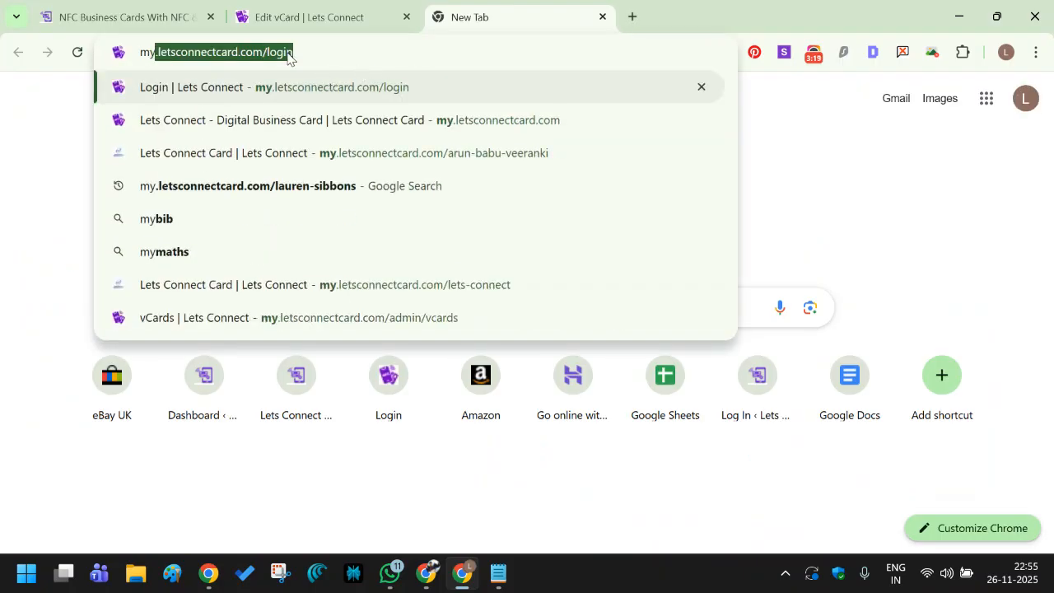
double_click(284, 53)
key(ctrl+v)
key(Return)
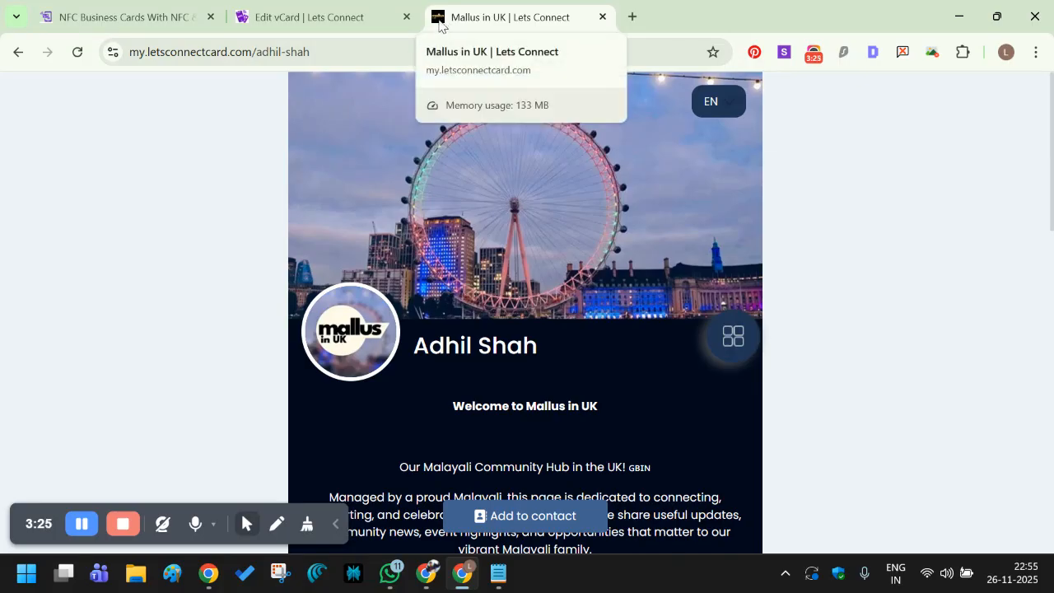
click(312, 17)
scroll(722, 292, down, 8)
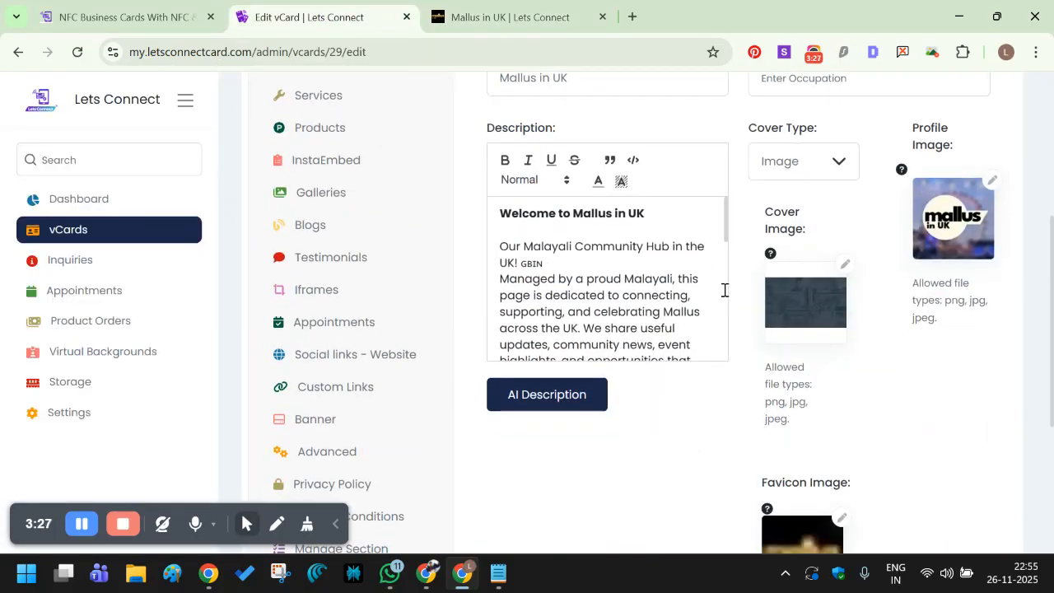
mouse_move(765, 262)
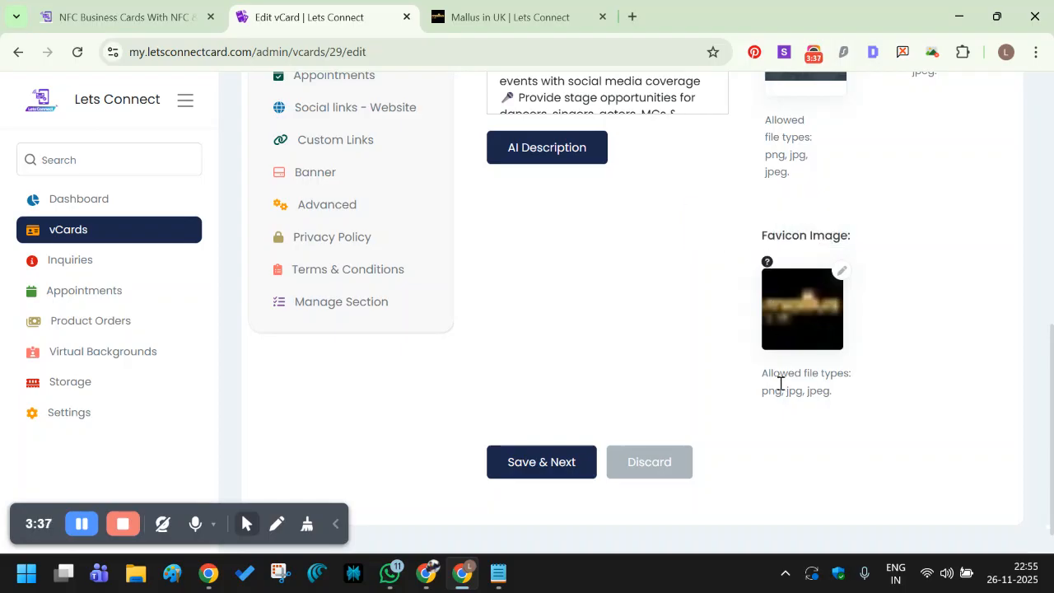
drag(762, 396, 834, 394)
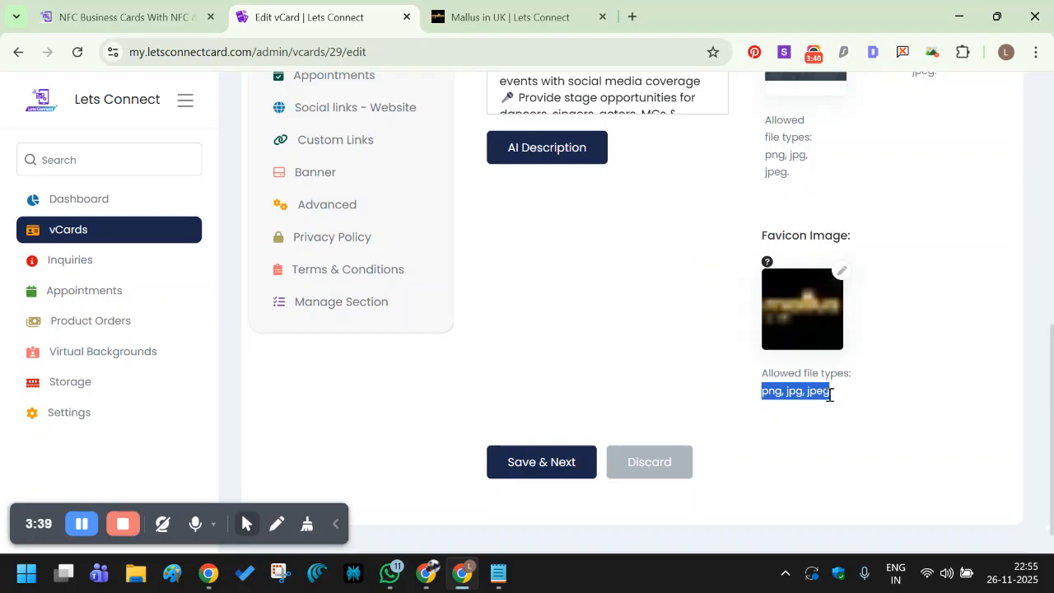
scroll(656, 247, up, 10)
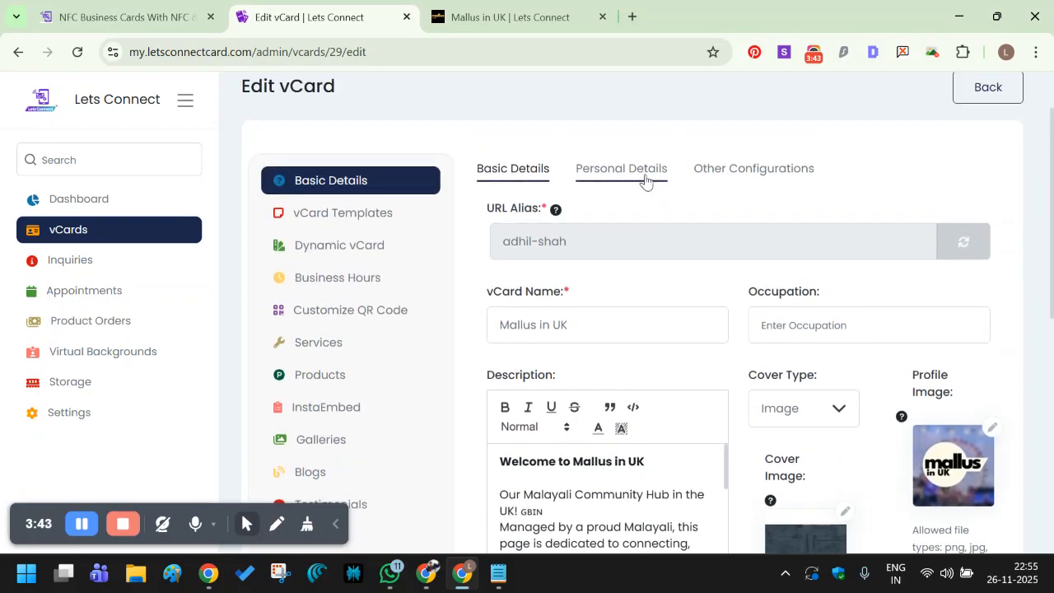
Look over the Personal Details and Other Configurations tabs, then view the public Mallus in UK page.
click(629, 173)
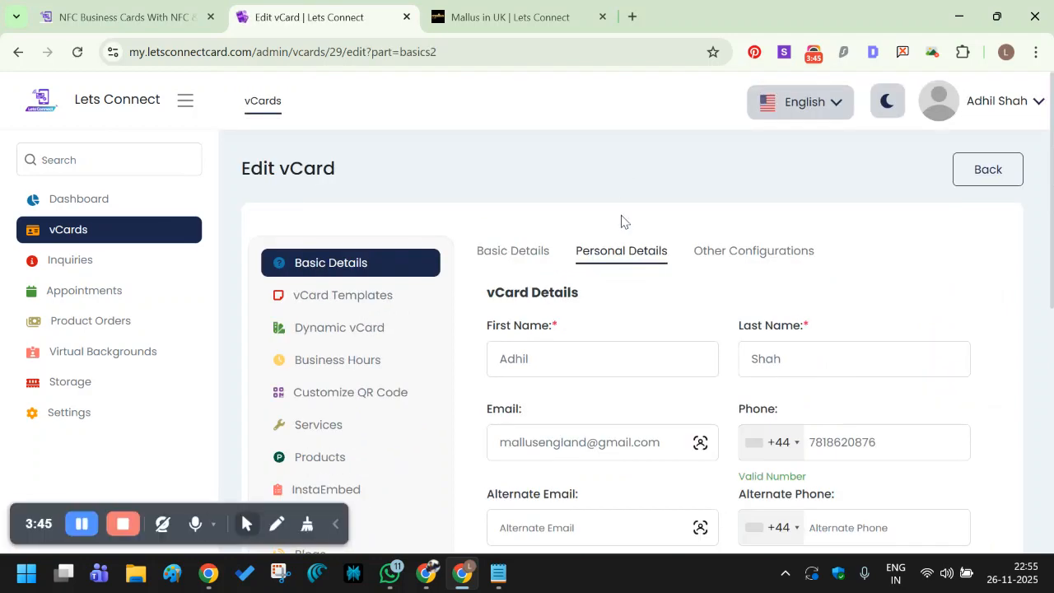
scroll(620, 216, down, 1)
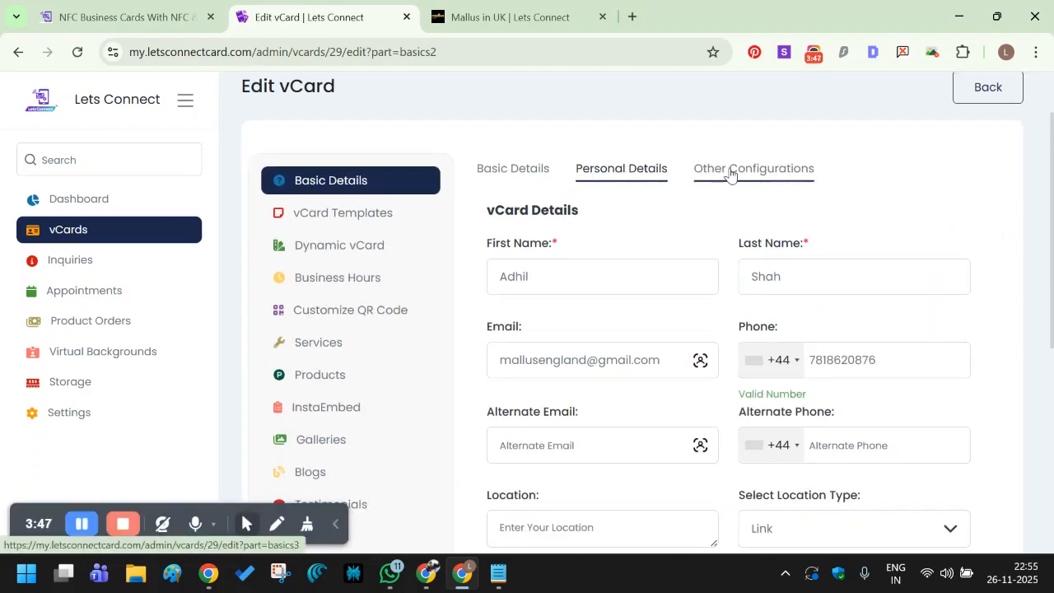
scroll(658, 271, down, 5)
scroll(659, 275, up, 5)
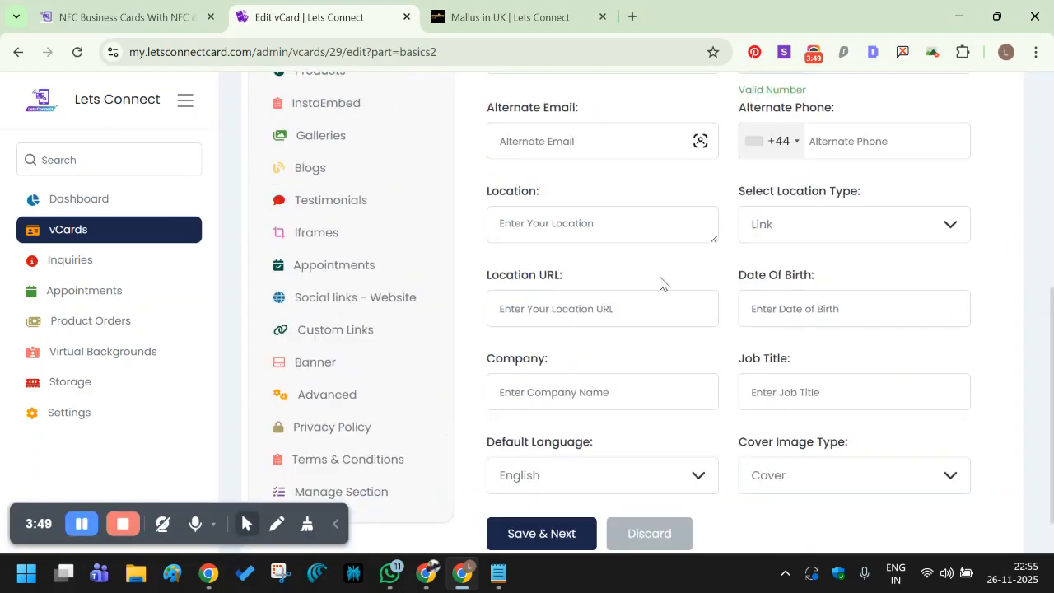
click(714, 171)
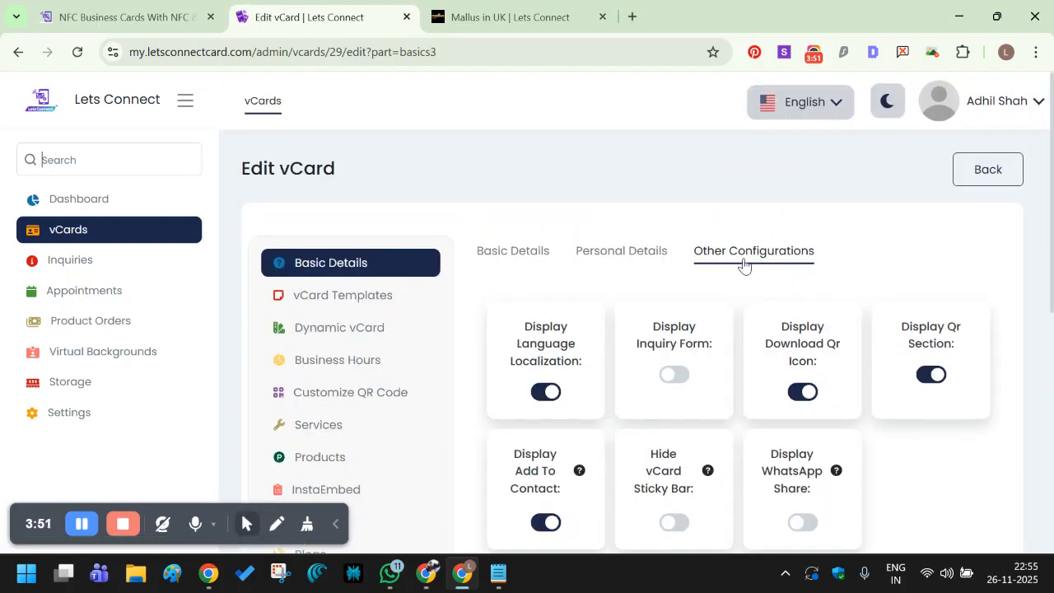
scroll(716, 328, down, 1)
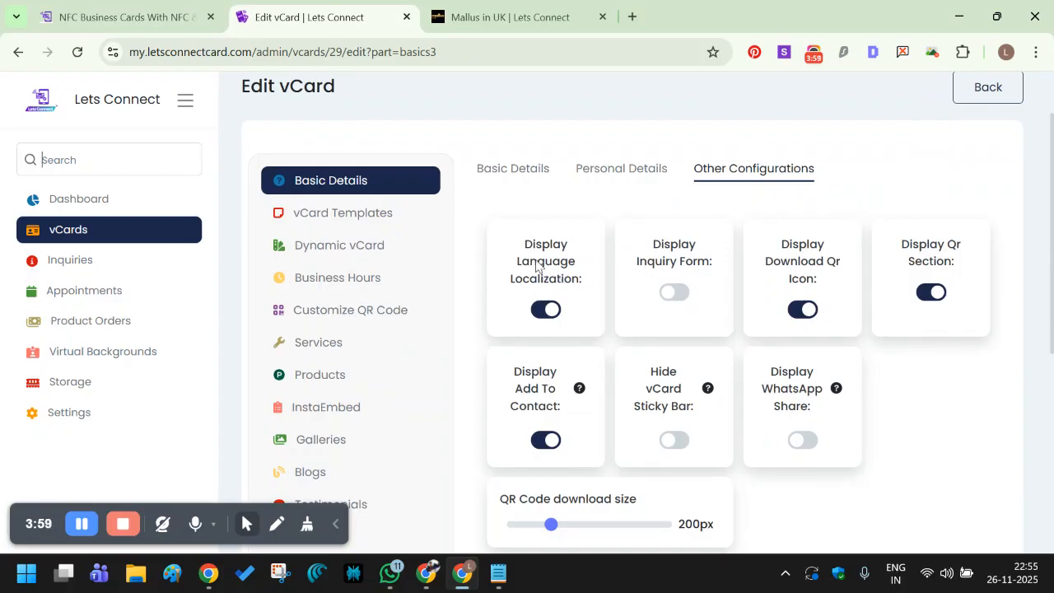
click(506, 16)
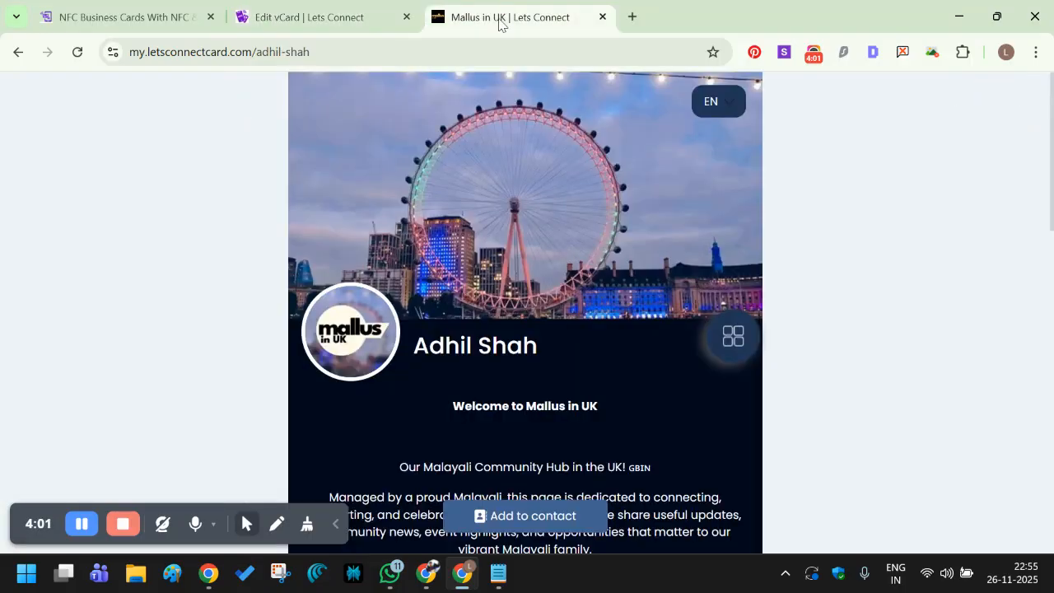
Switch the public card's language to HI, back to EN, then to HI again.
click(713, 100)
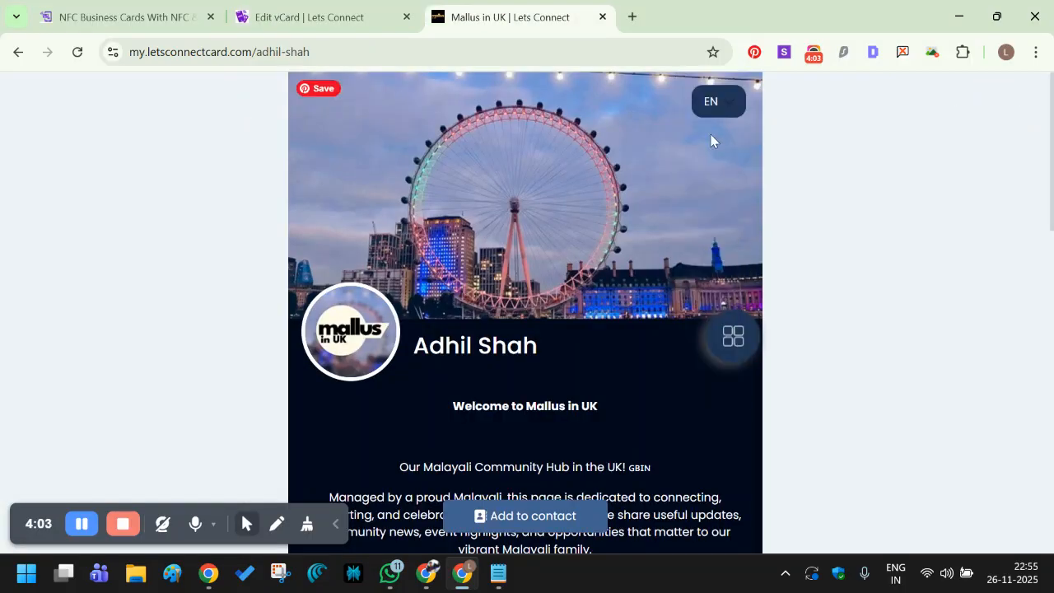
click(719, 99)
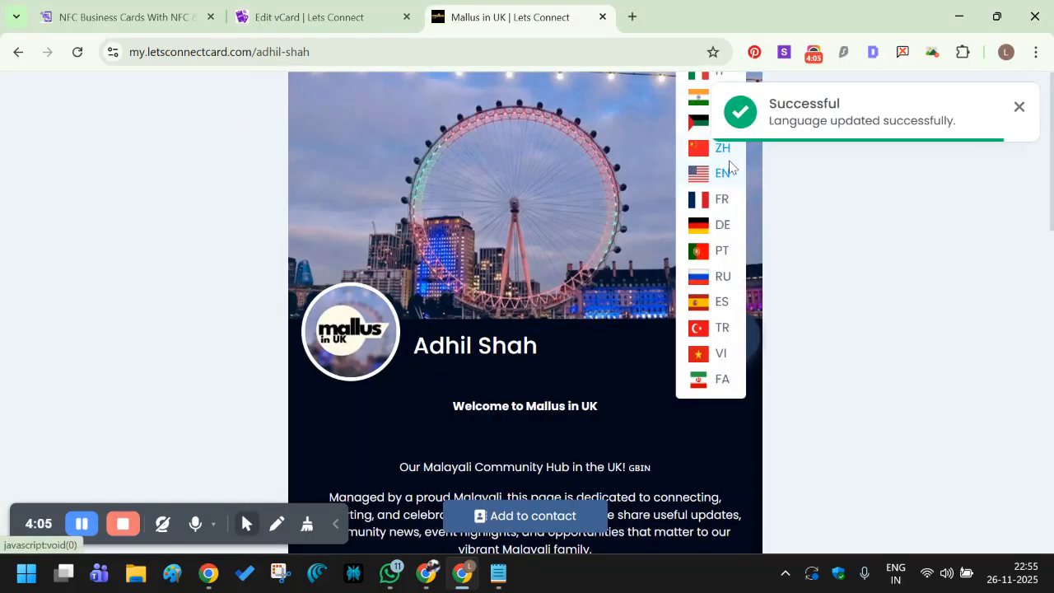
scroll(833, 284, down, 3)
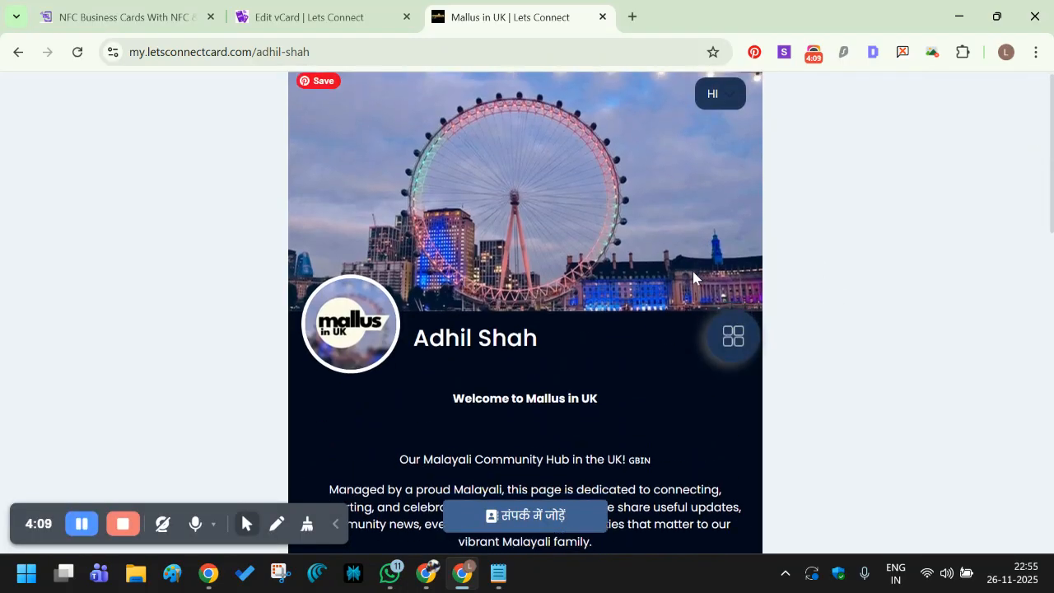
scroll(691, 272, down, 10)
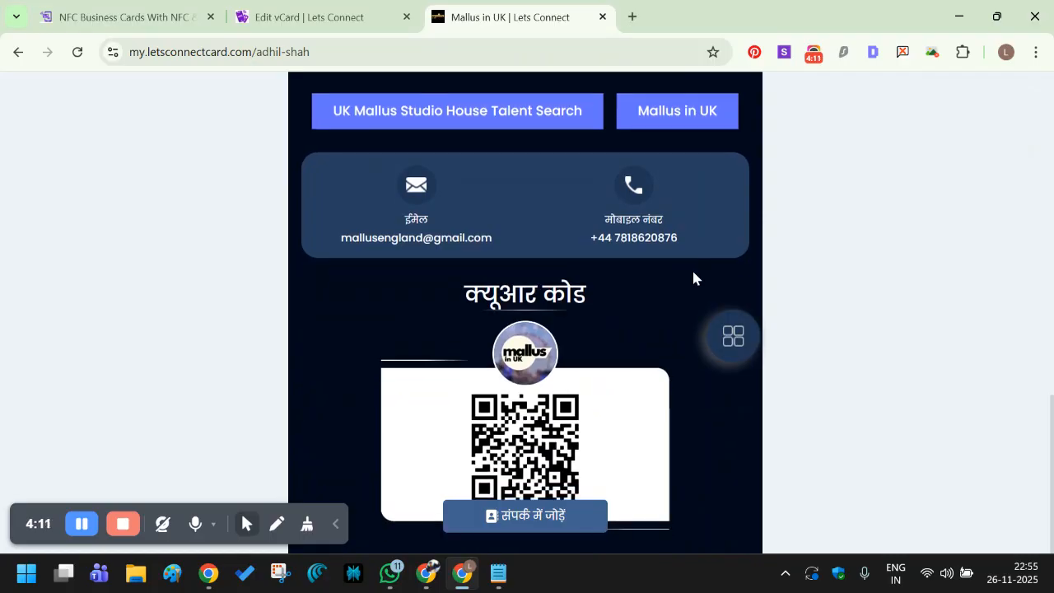
scroll(694, 277, up, 10)
scroll(741, 149, up, 2)
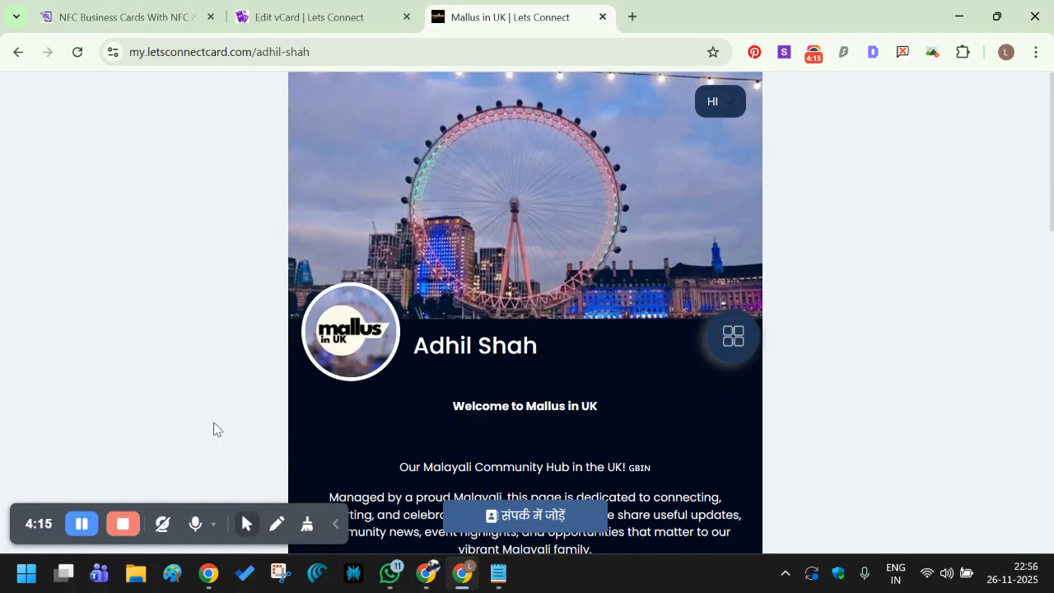
click(721, 101)
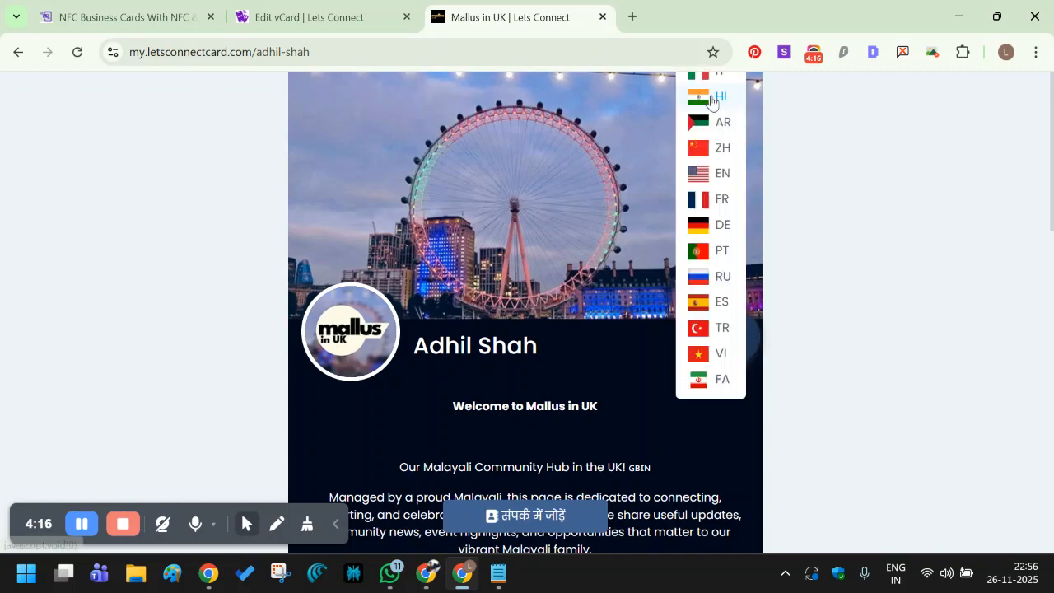
click(699, 175)
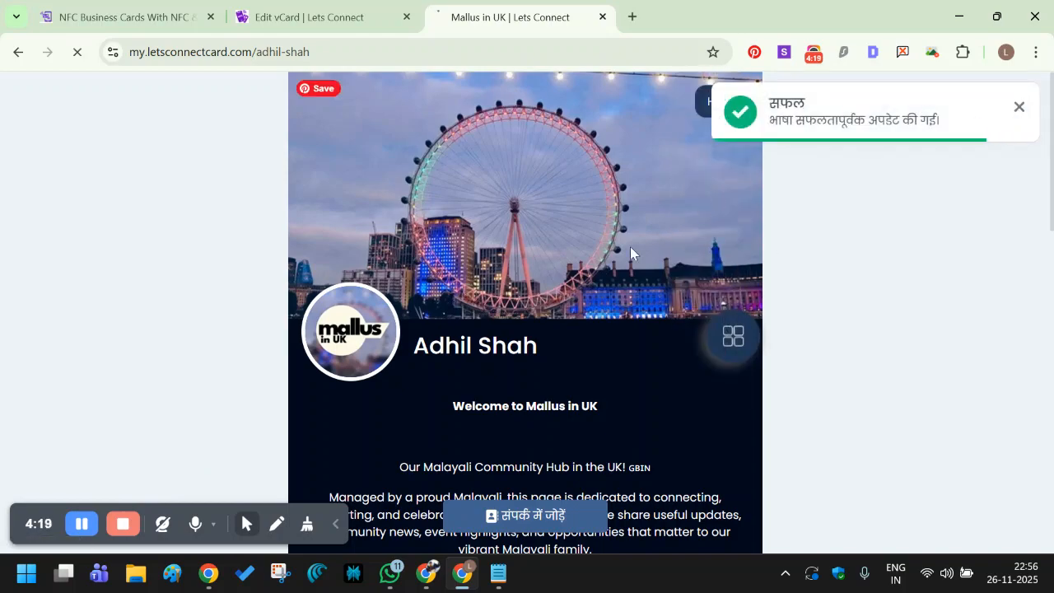
scroll(576, 272, down, 4)
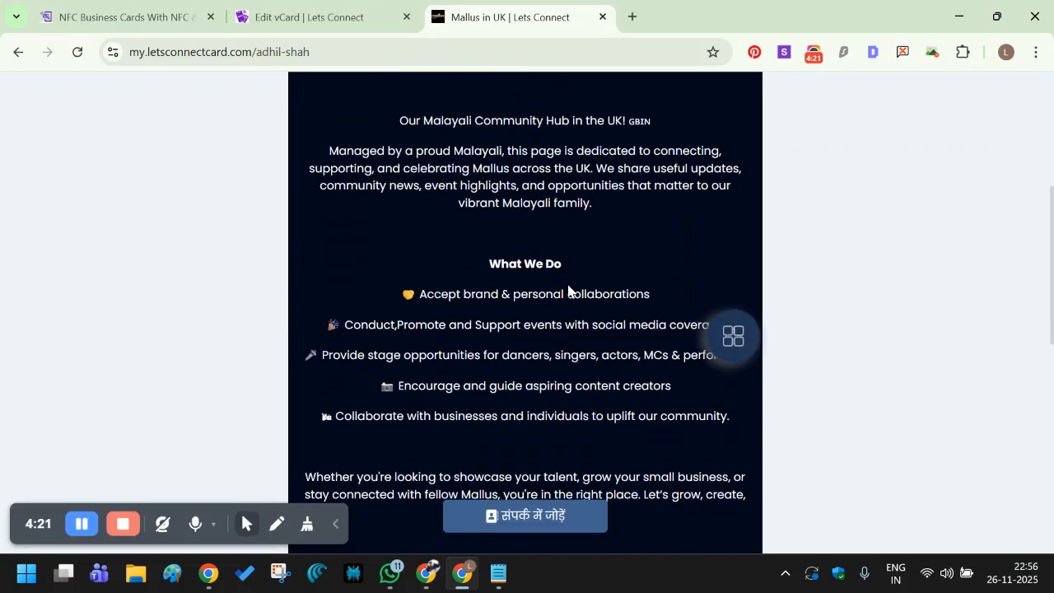
click(718, 104)
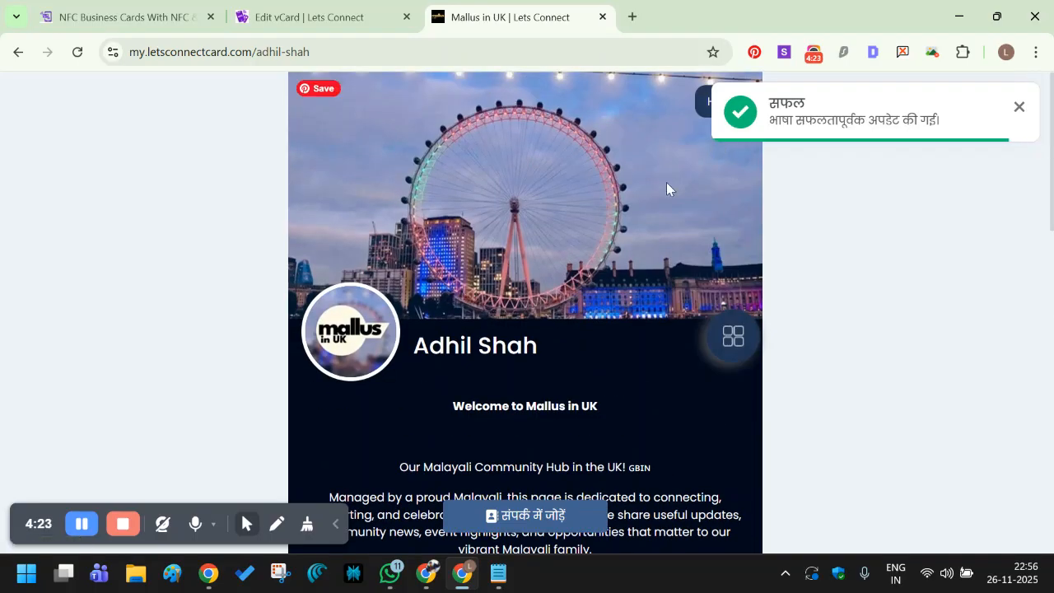
scroll(543, 309, down, 4)
Reload the public card and switch its language between Hindi and English again.
click(75, 54)
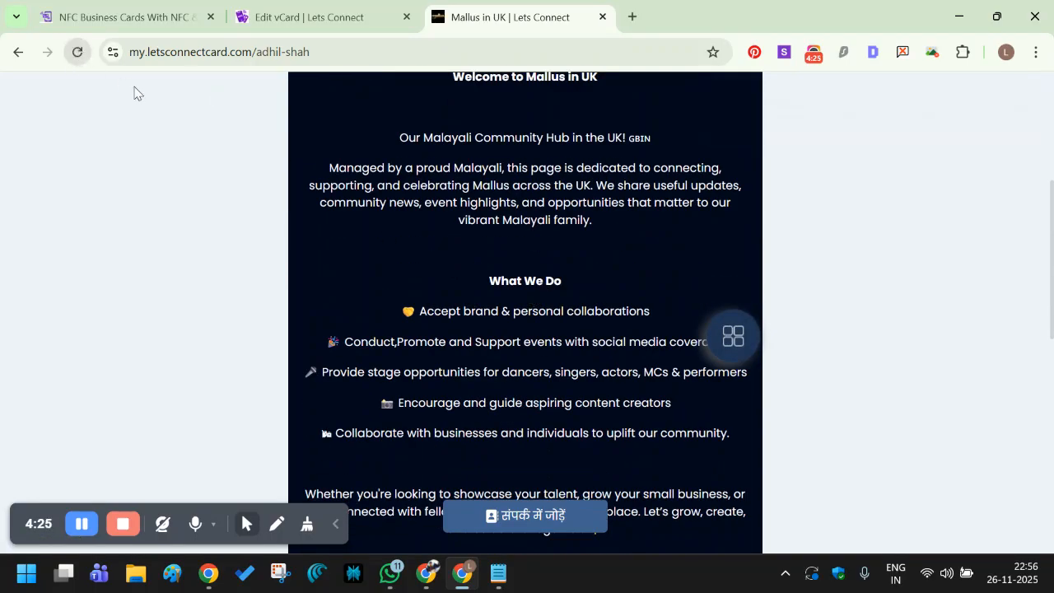
click(75, 53)
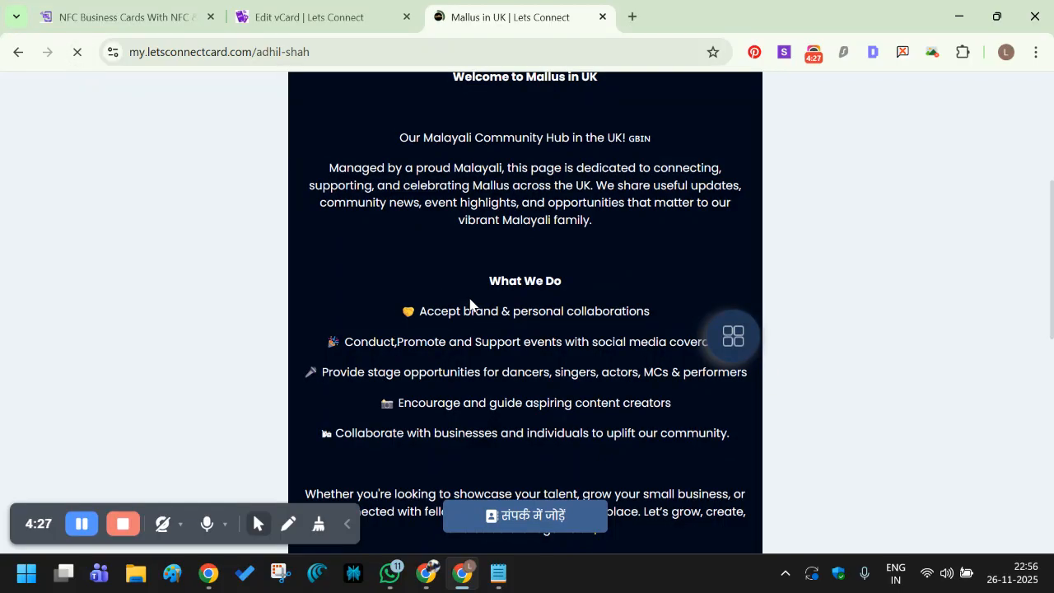
scroll(497, 329, down, 15)
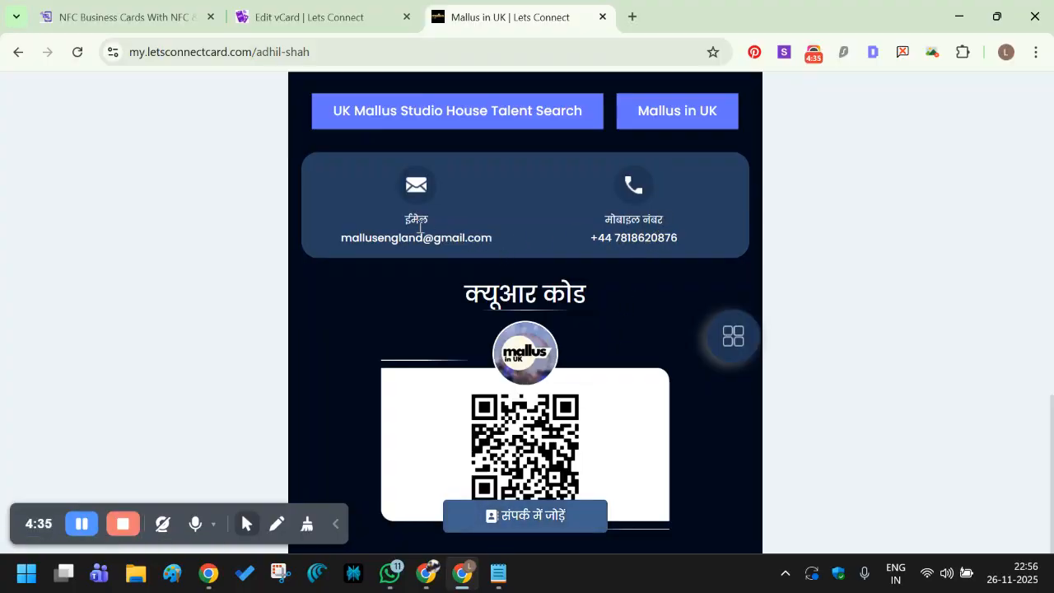
scroll(670, 236, up, 12)
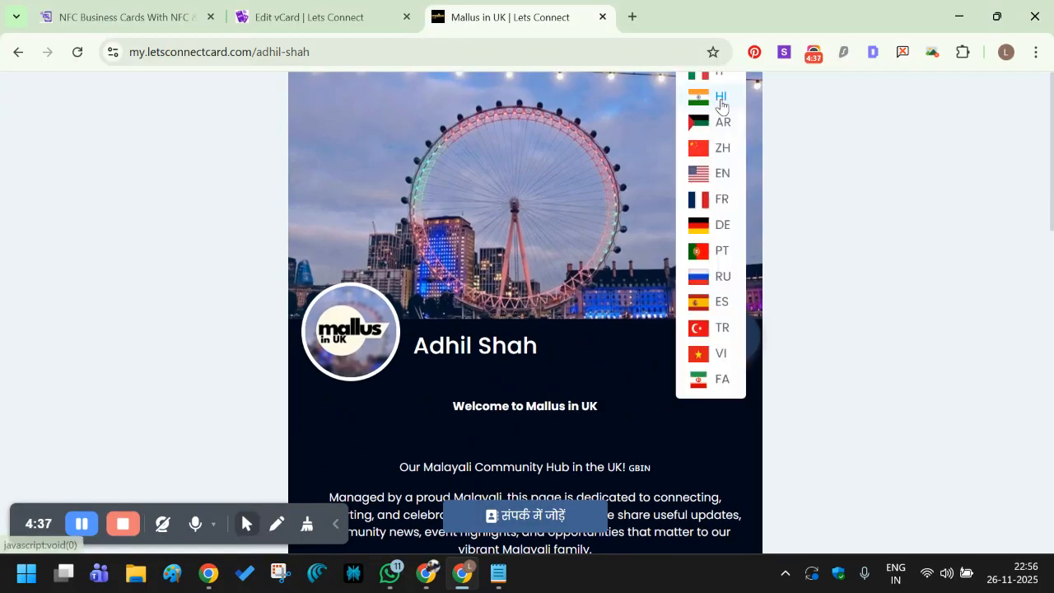
click(719, 102)
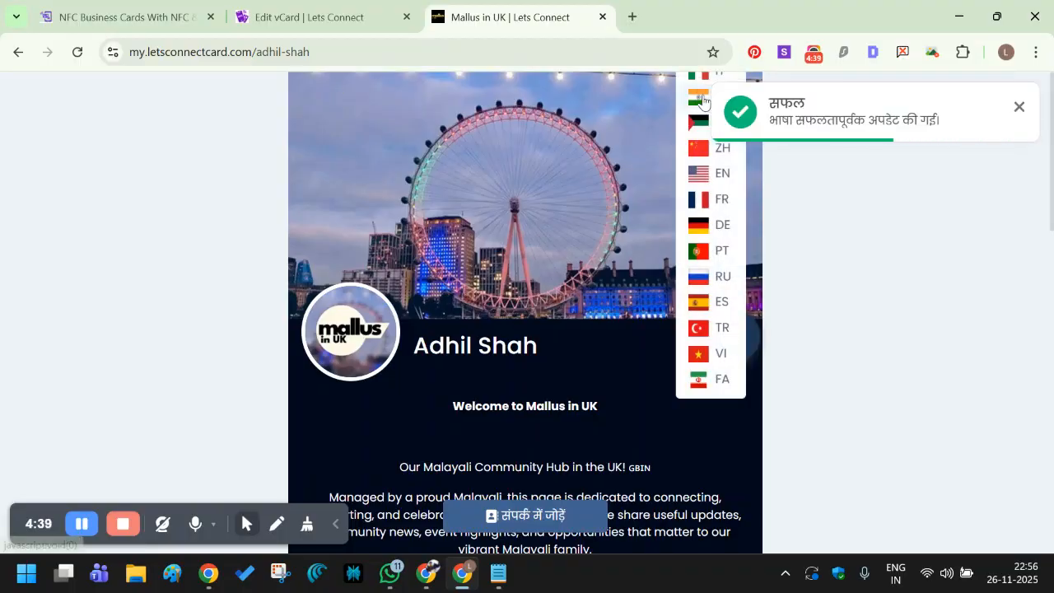
mouse_move(716, 154)
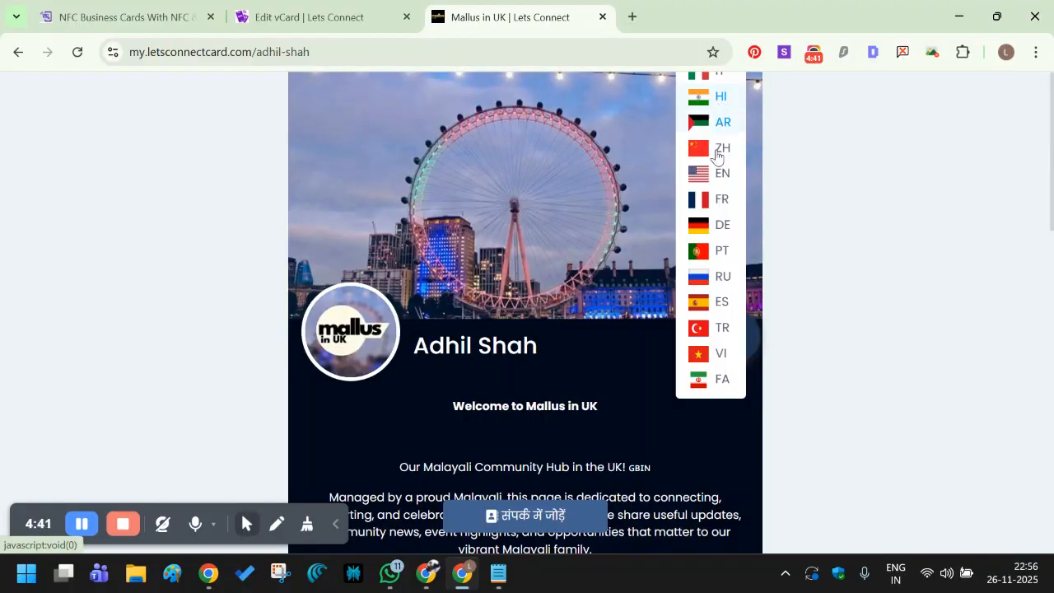
click(713, 175)
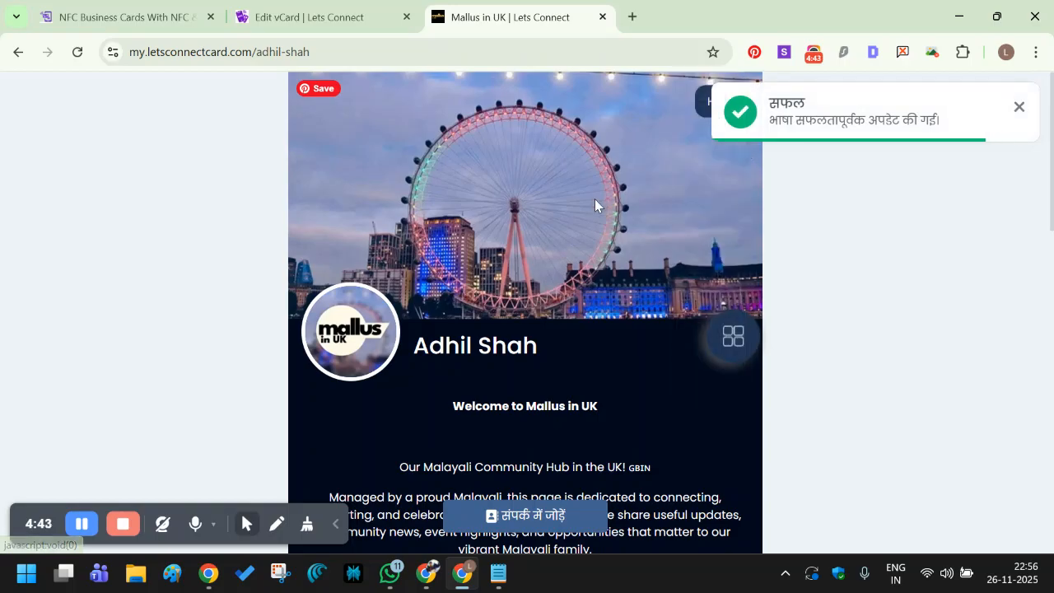
click(314, 10)
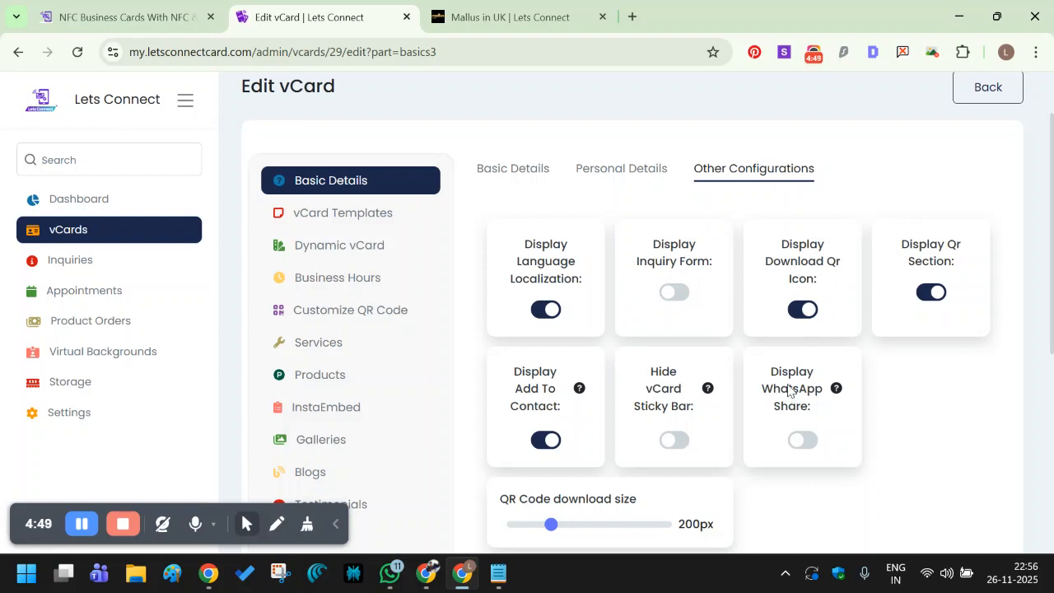
Turn on the inquiry form and check it on the reloaded public card page.
click(672, 298)
scroll(666, 311, down, 4)
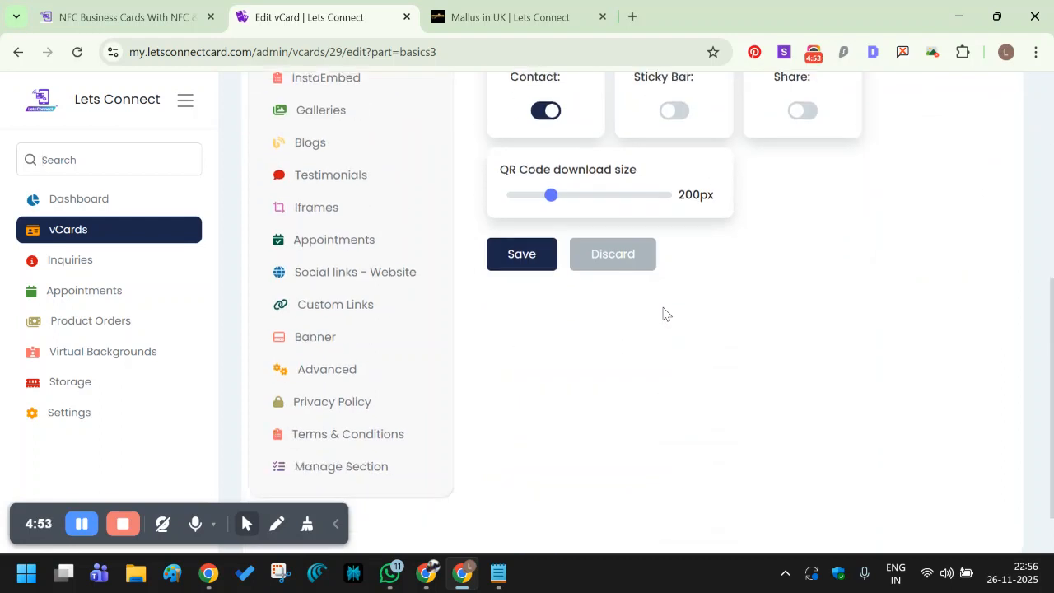
click(511, 16)
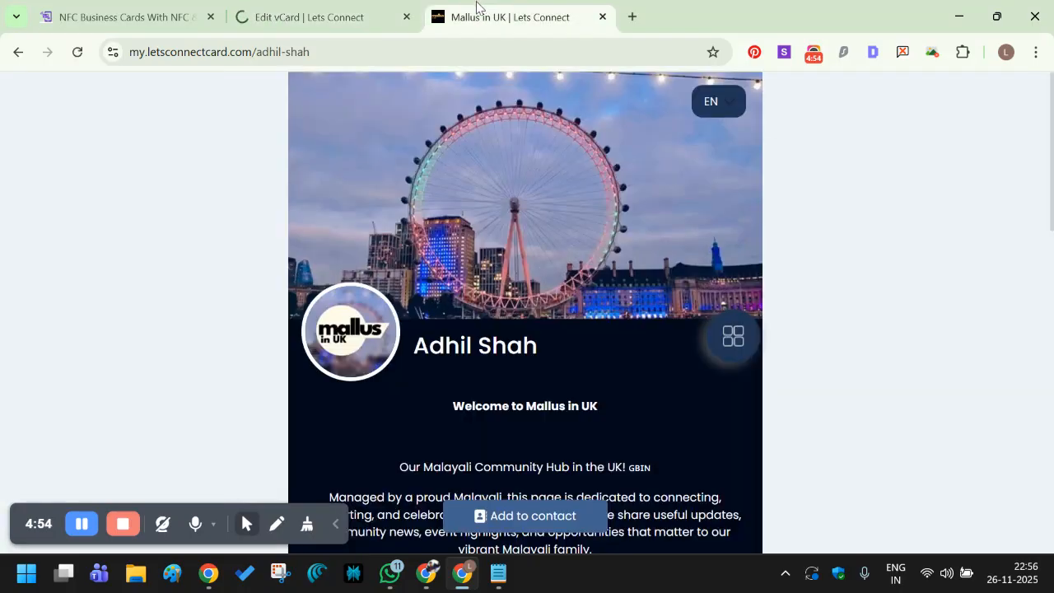
click(77, 52)
scroll(527, 239, down, 10)
scroll(530, 289, down, 7)
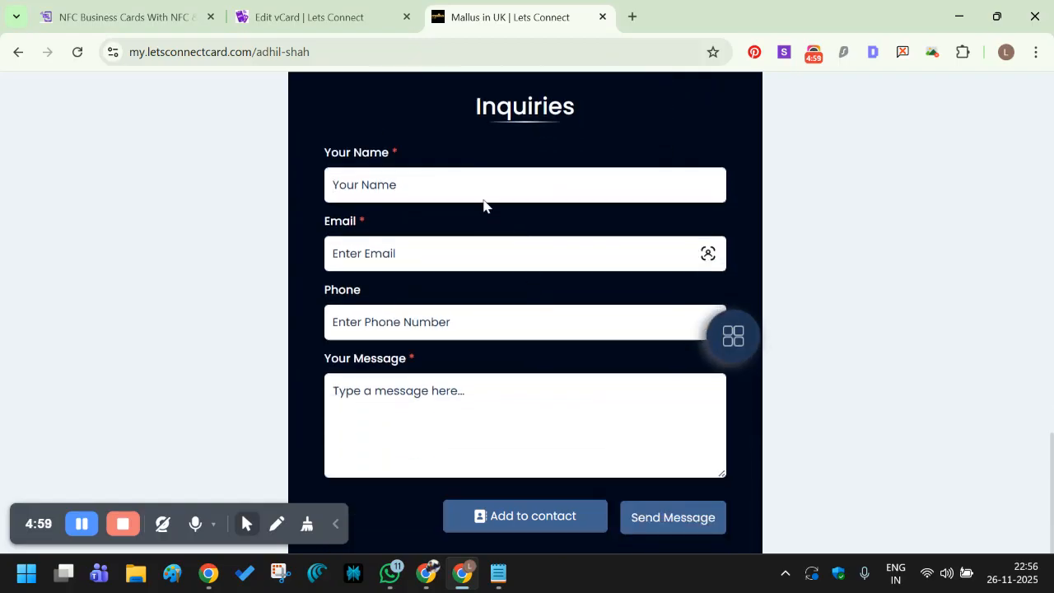
click(309, 16)
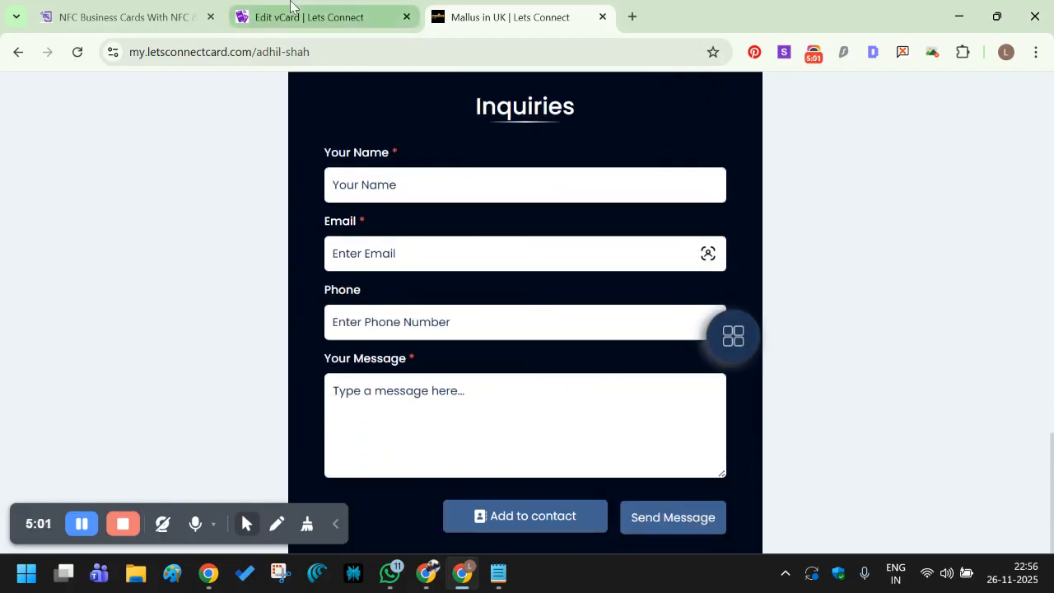
Switch Display Inquiry Form off and save the Other Configurations settings.
click(674, 377)
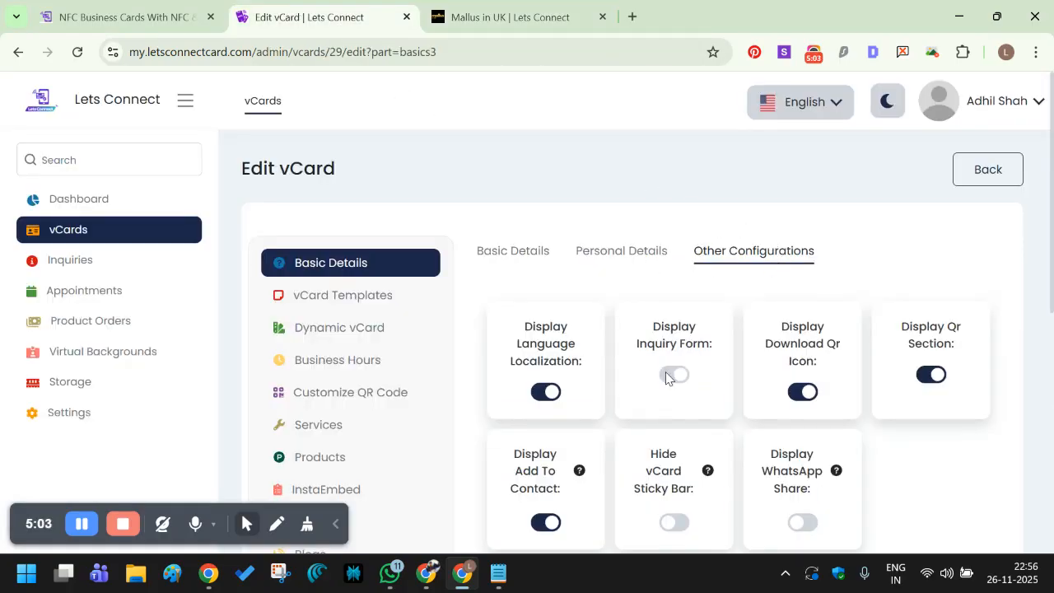
scroll(630, 373, down, 7)
click(511, 188)
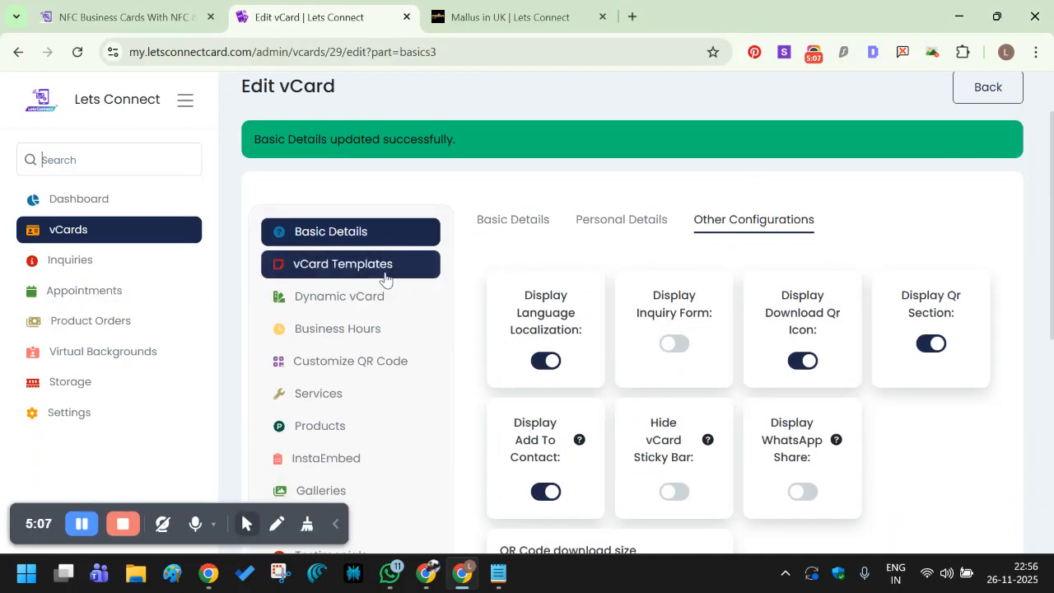
click(350, 274)
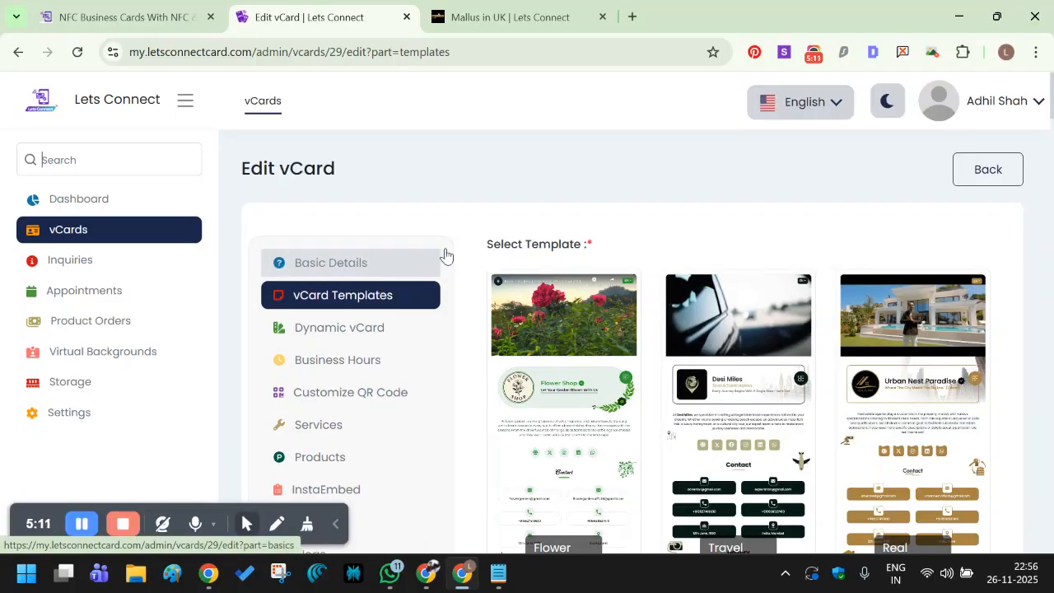
Scroll through the whole vCard Templates gallery to the bottom and back up.
scroll(644, 278, down, 2)
scroll(741, 272, up, 2)
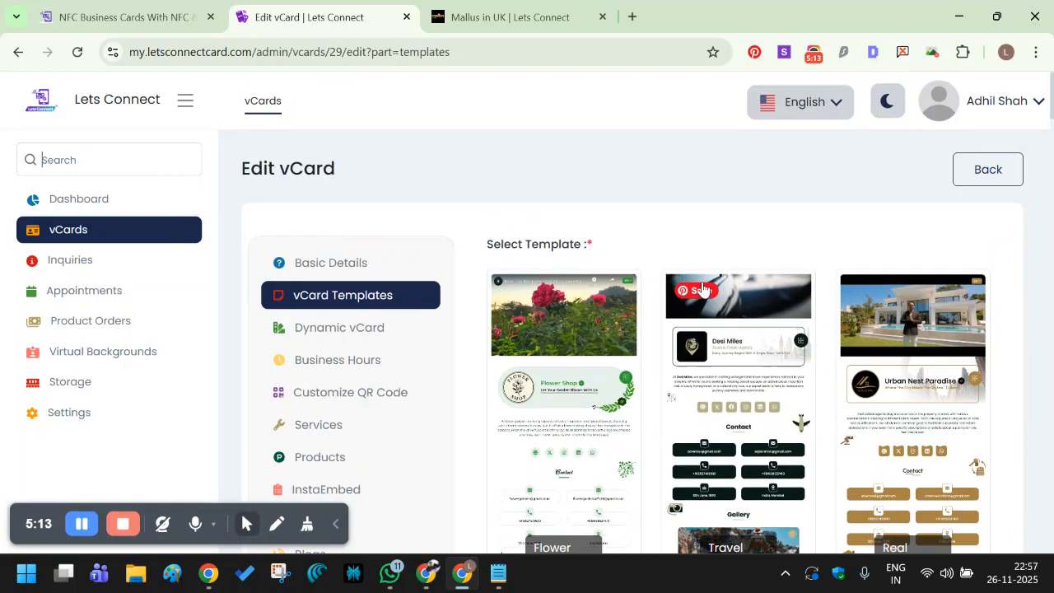
scroll(992, 264, down, 1)
scroll(763, 344, down, 15)
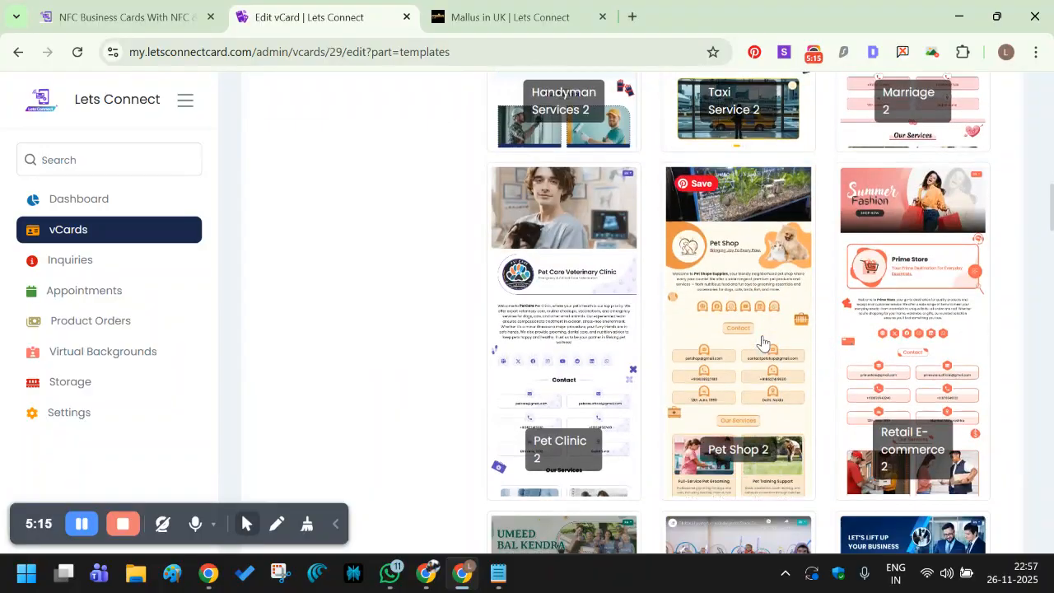
scroll(764, 344, down, 7)
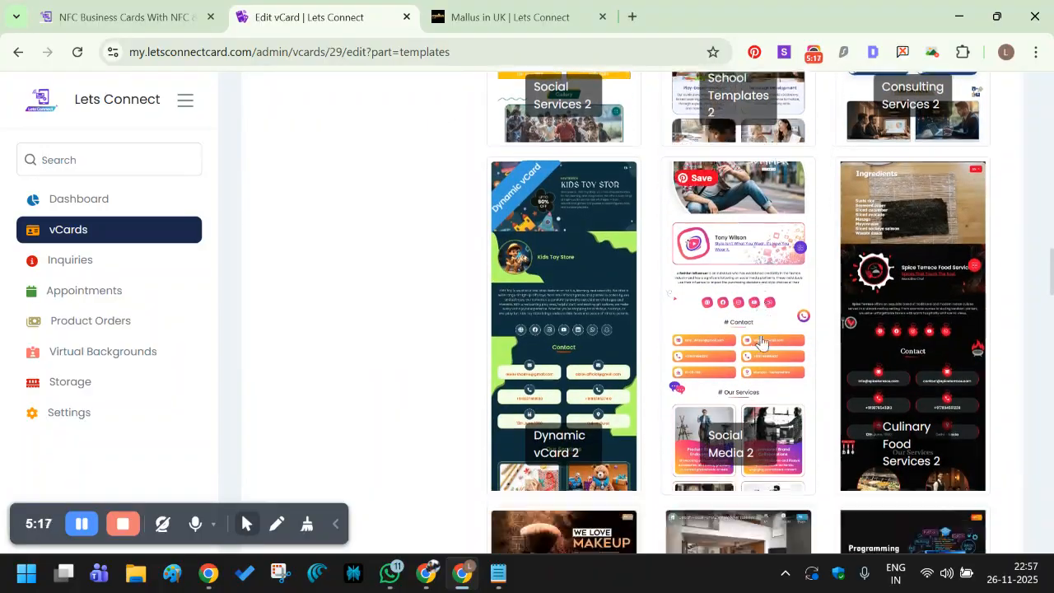
scroll(762, 342, down, 5)
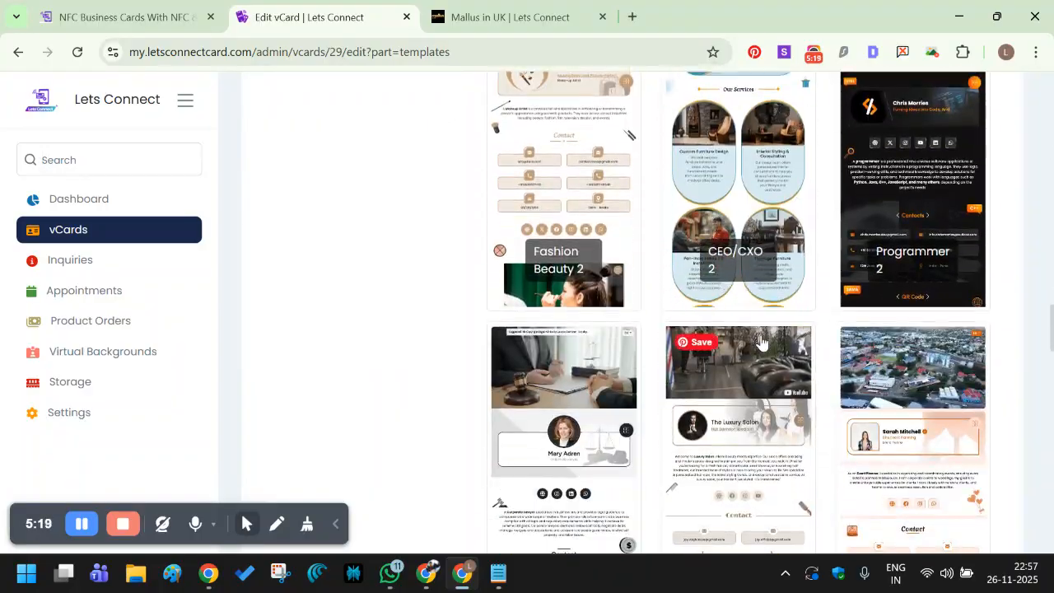
scroll(762, 342, down, 4)
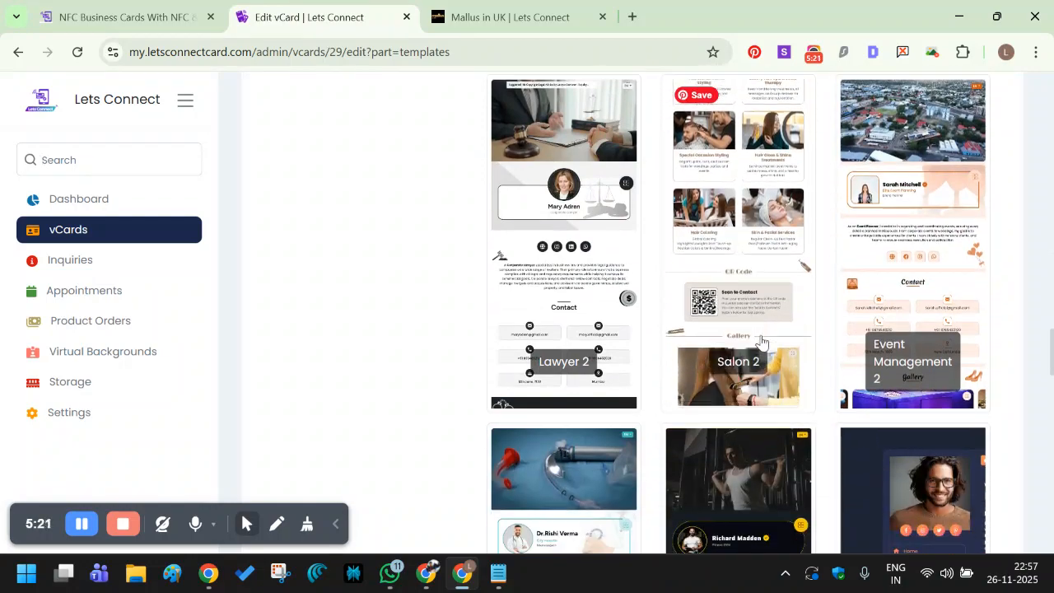
scroll(761, 344, down, 10)
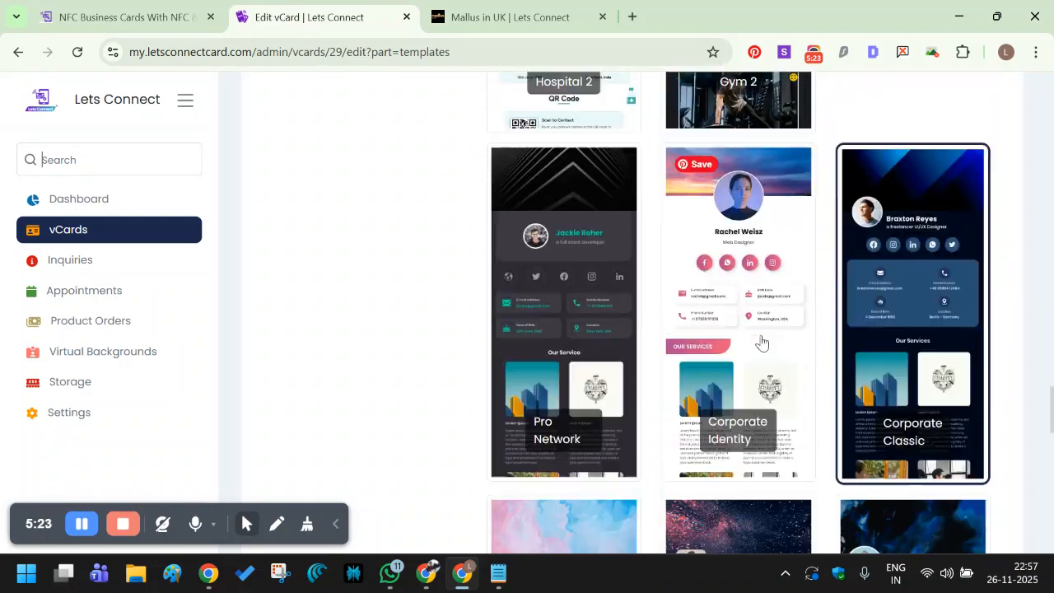
scroll(762, 342, down, 5)
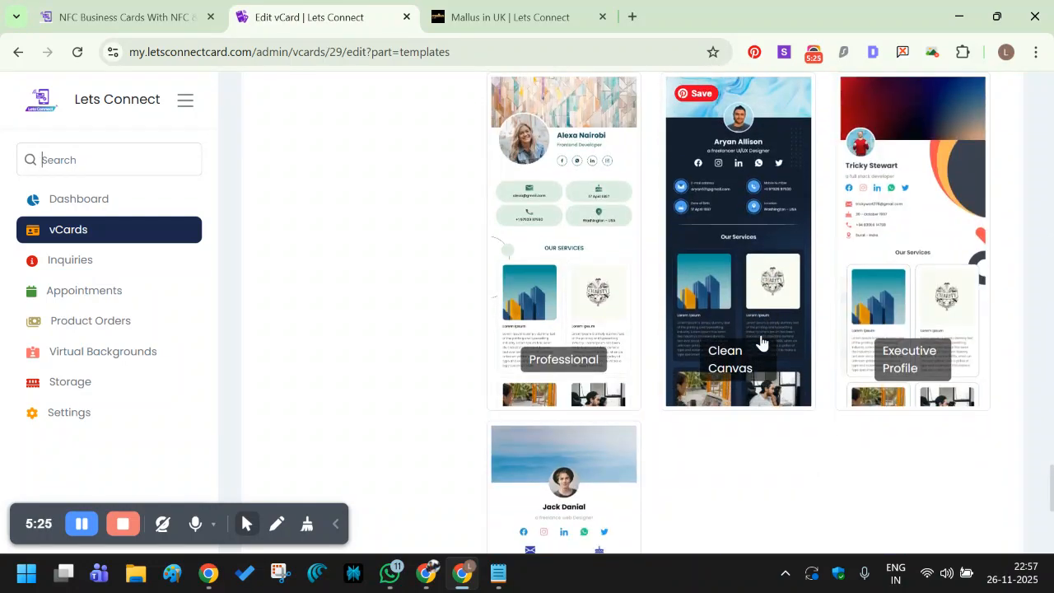
scroll(772, 321, down, 15)
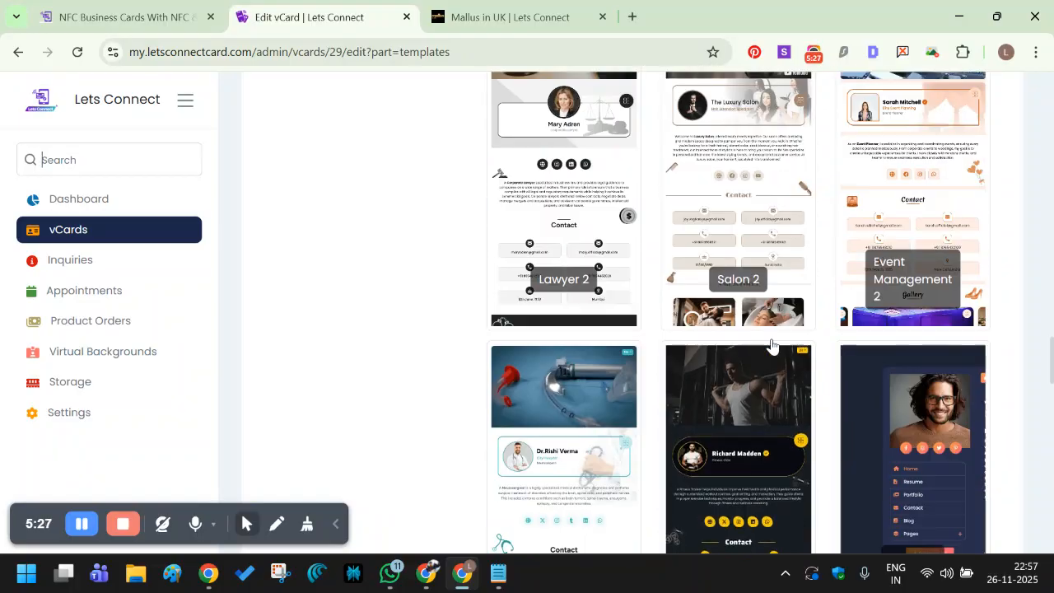
scroll(771, 347, up, 20)
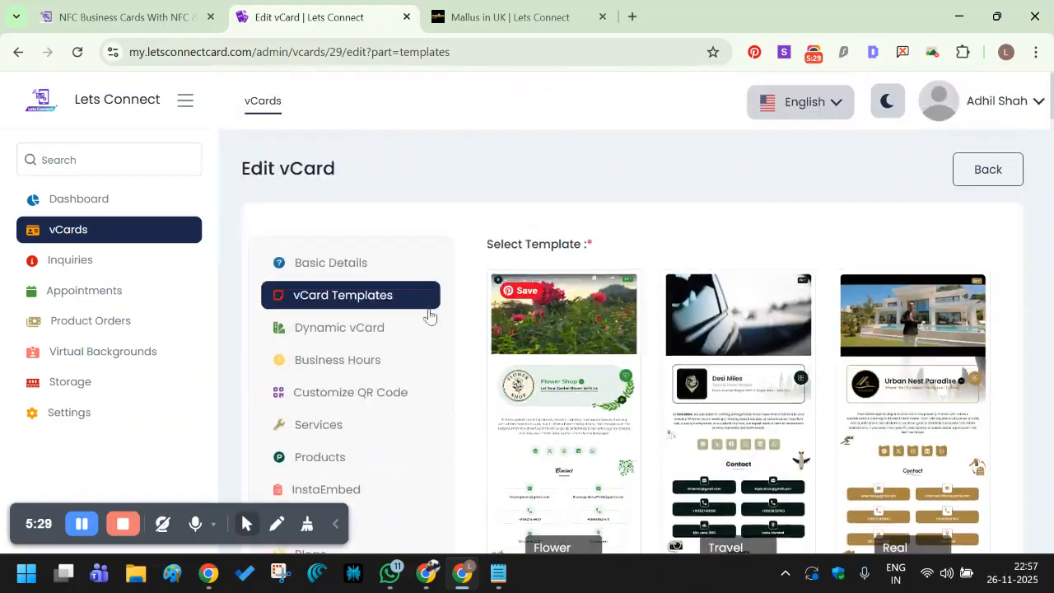
click(331, 336)
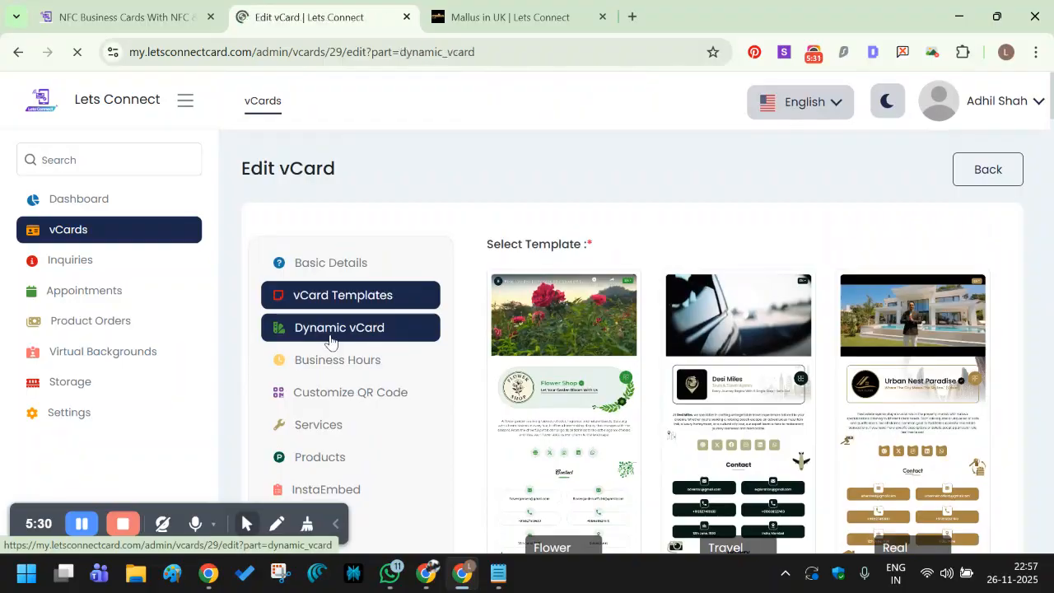
scroll(842, 426, down, 3)
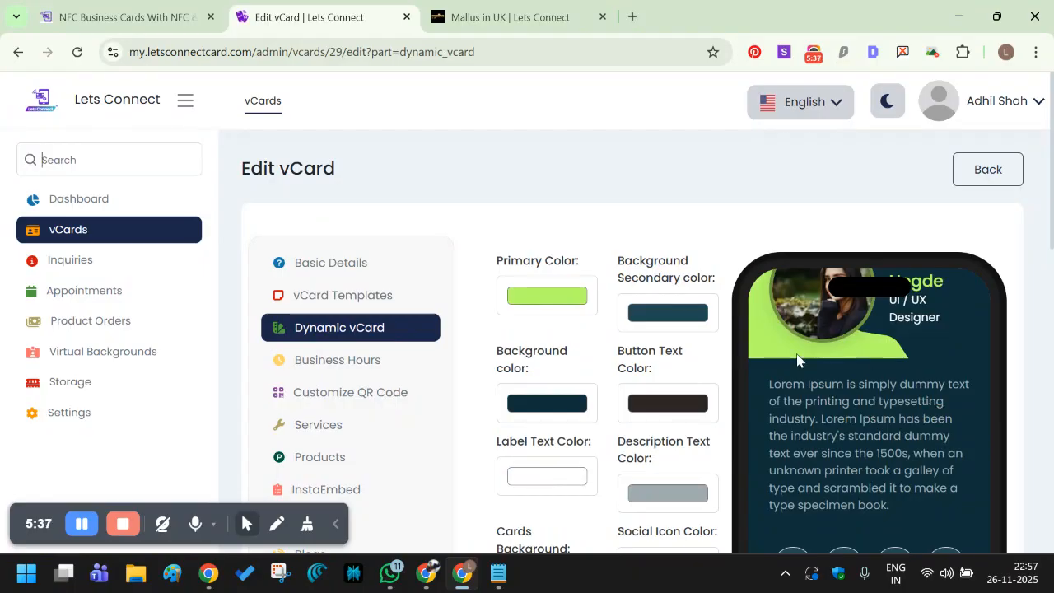
click(311, 298)
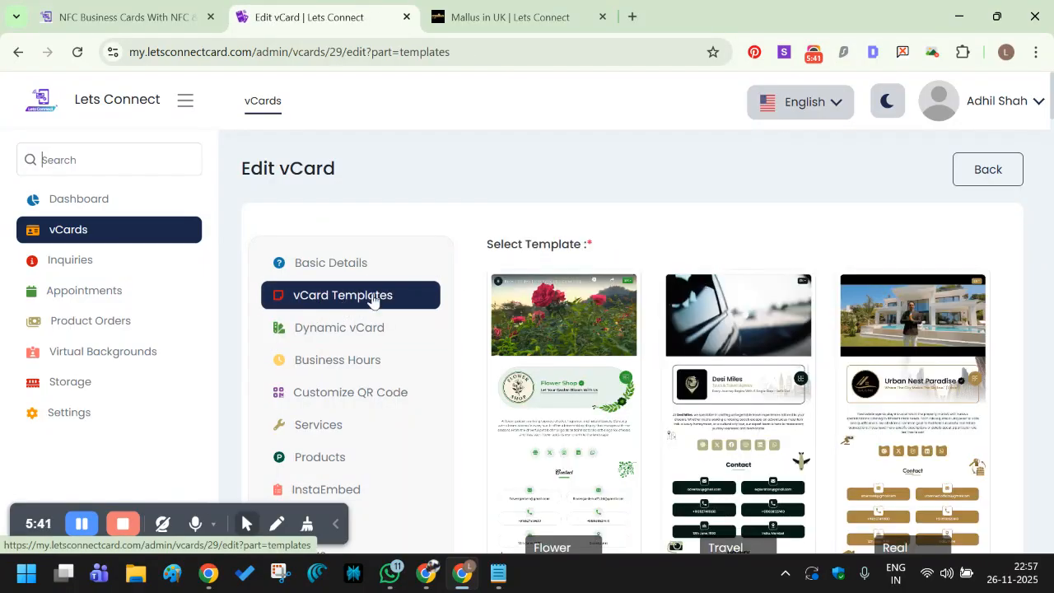
Browse the vCard template gallery again, then return to the Dynamic vCard colour settings.
scroll(497, 346, down, 9)
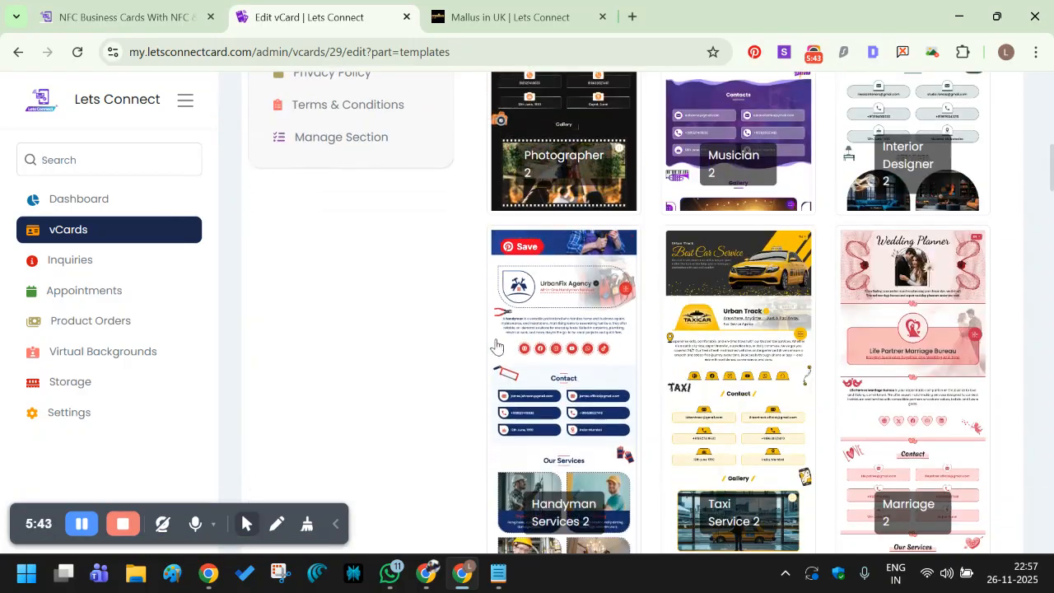
scroll(442, 320, up, 10)
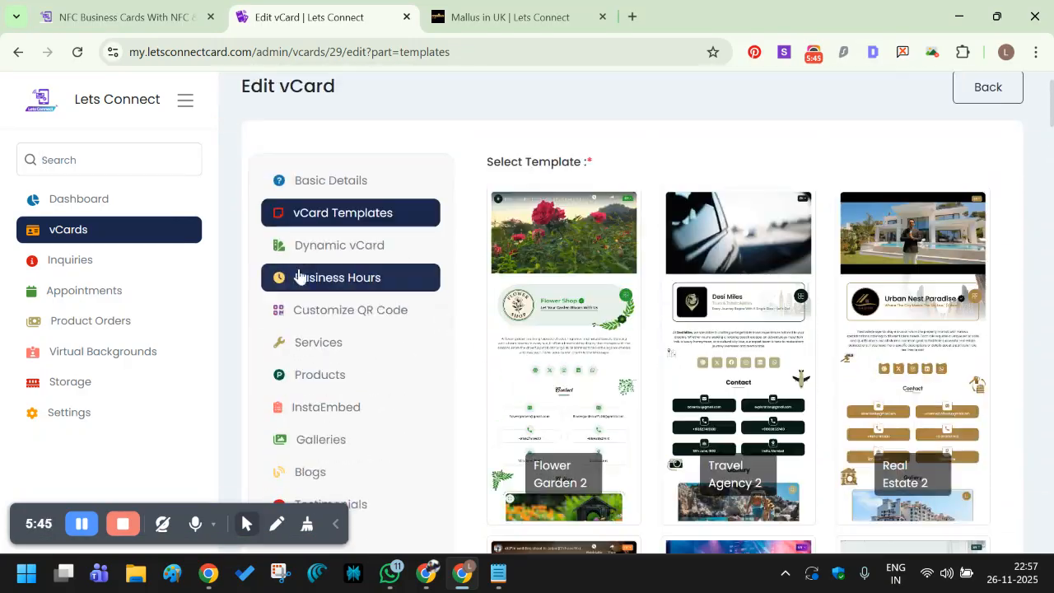
click(299, 250)
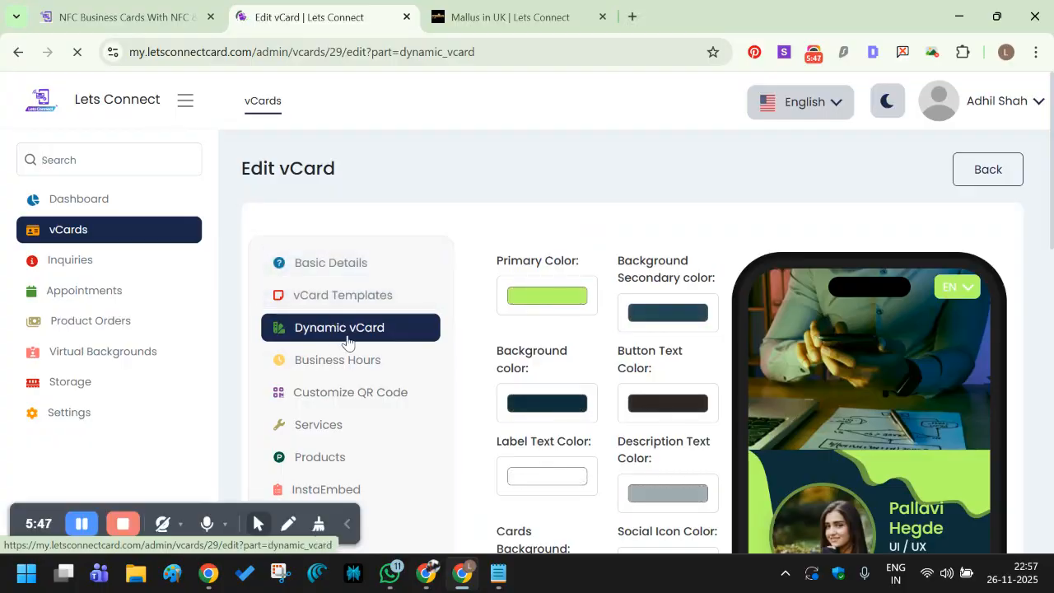
click(363, 310)
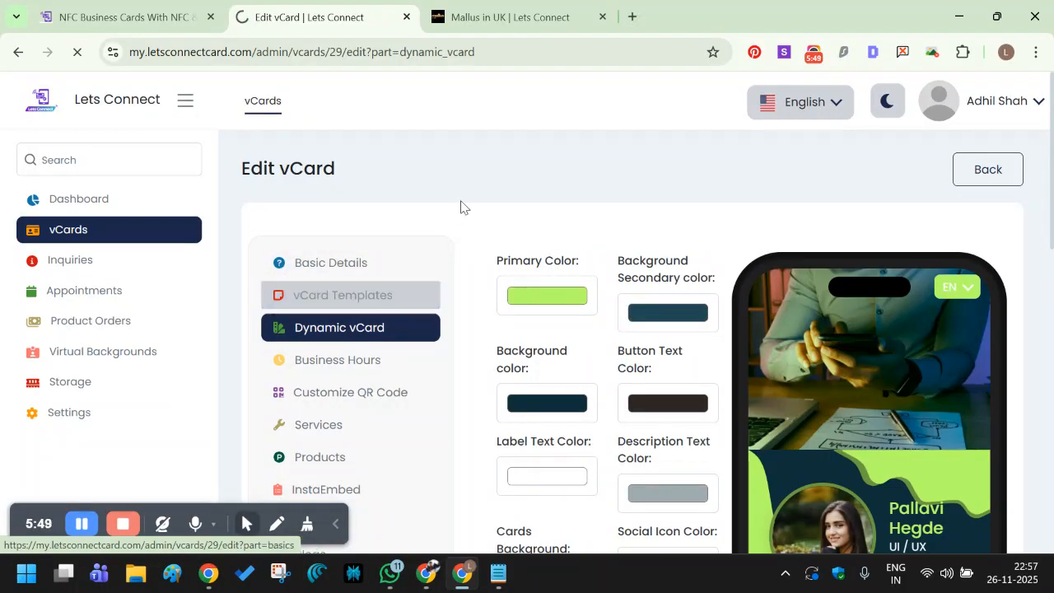
scroll(531, 313, down, 4)
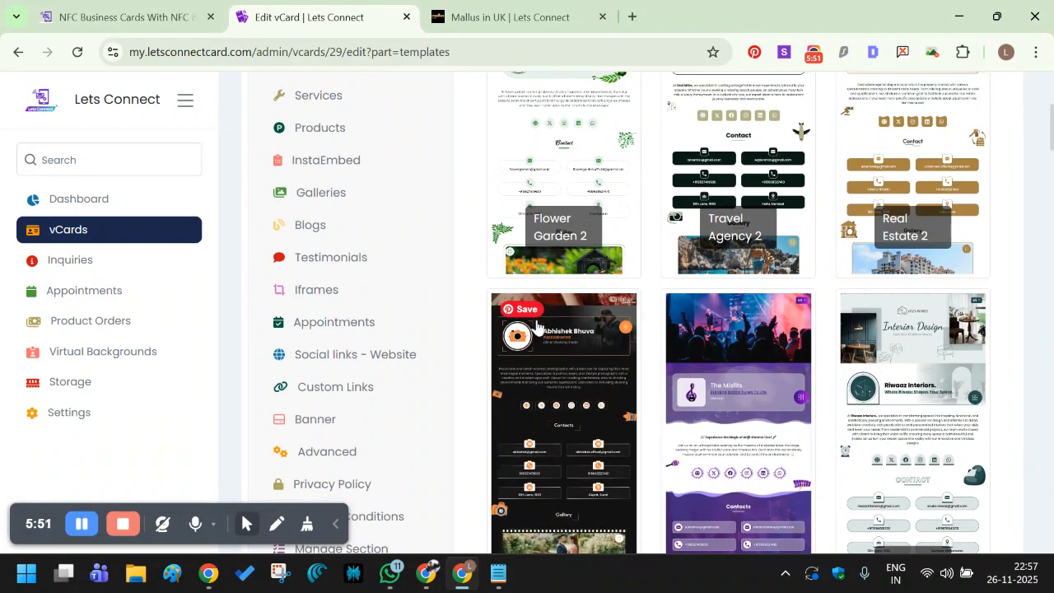
scroll(536, 325, down, 4)
scroll(537, 325, down, 4)
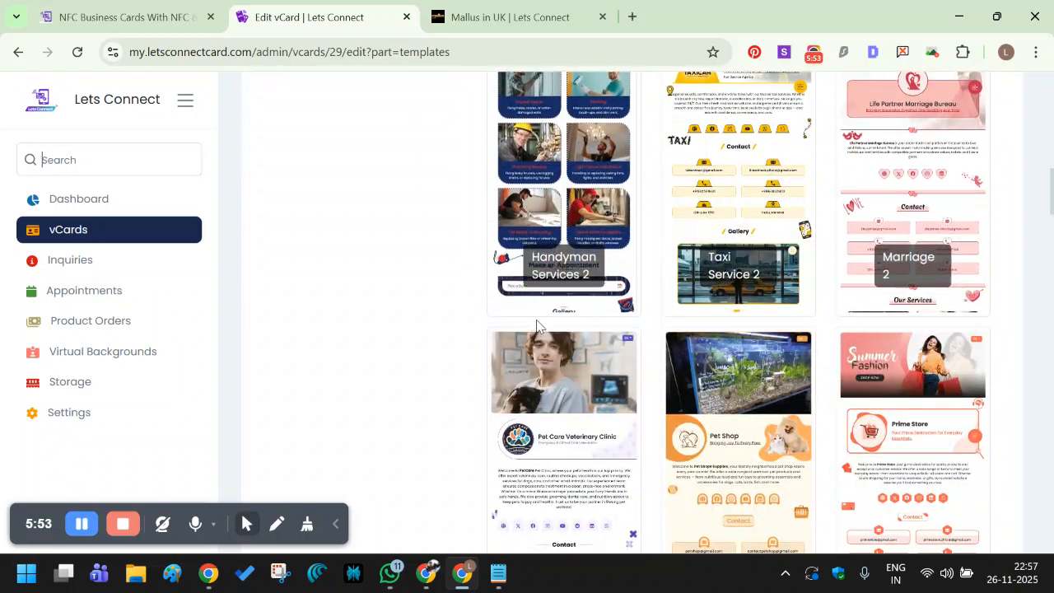
scroll(536, 326, down, 3)
scroll(536, 326, down, 9)
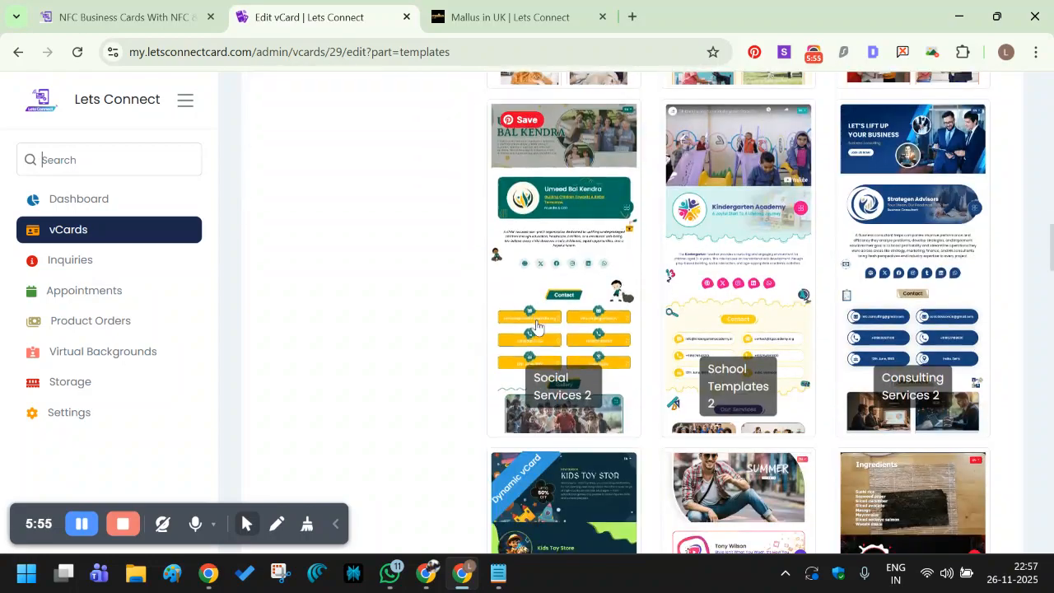
scroll(535, 329, up, 1)
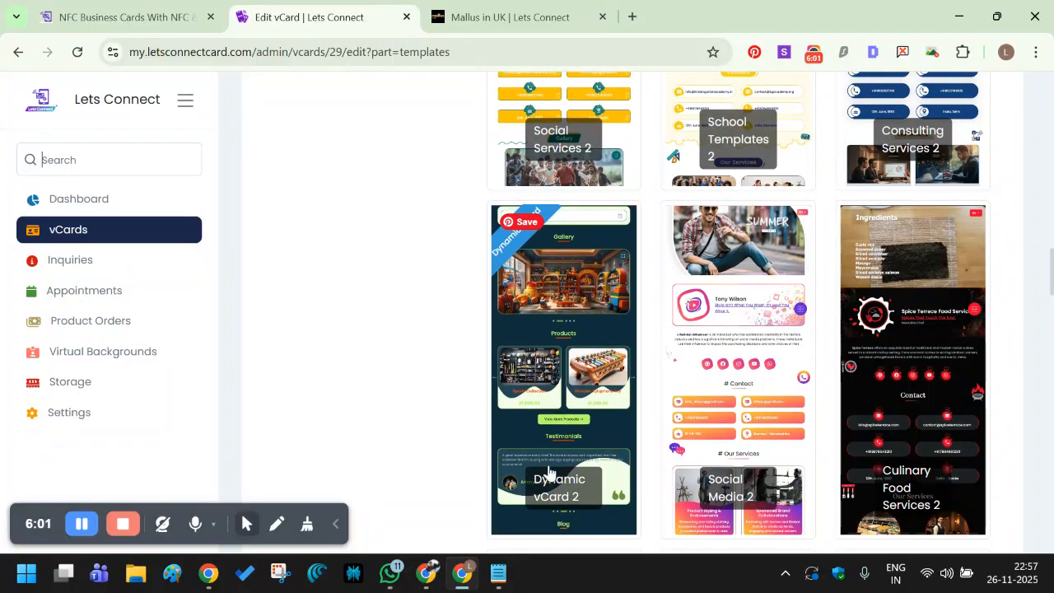
scroll(531, 358, up, 15)
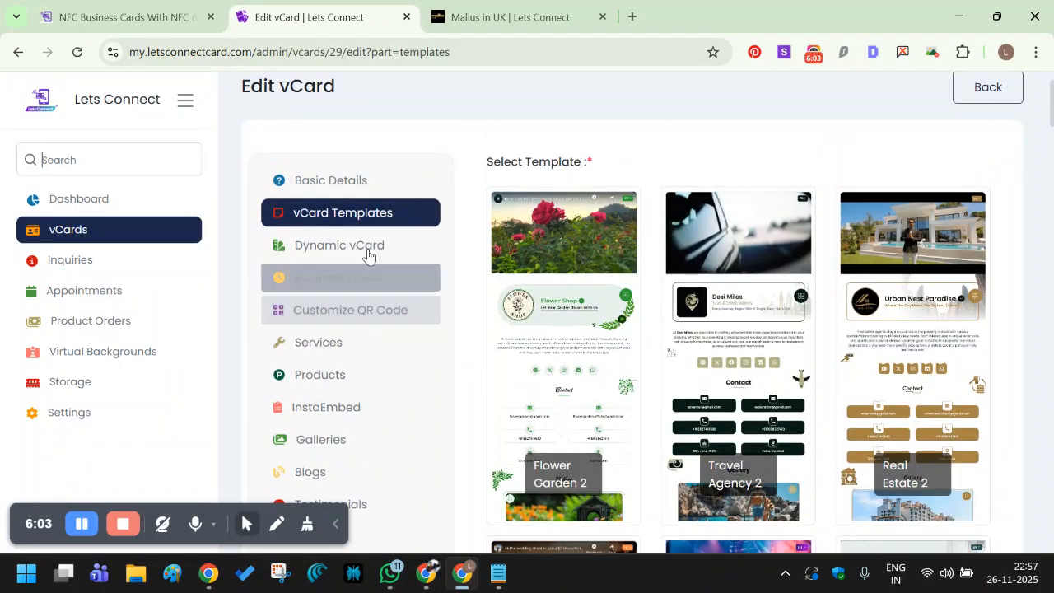
click(368, 247)
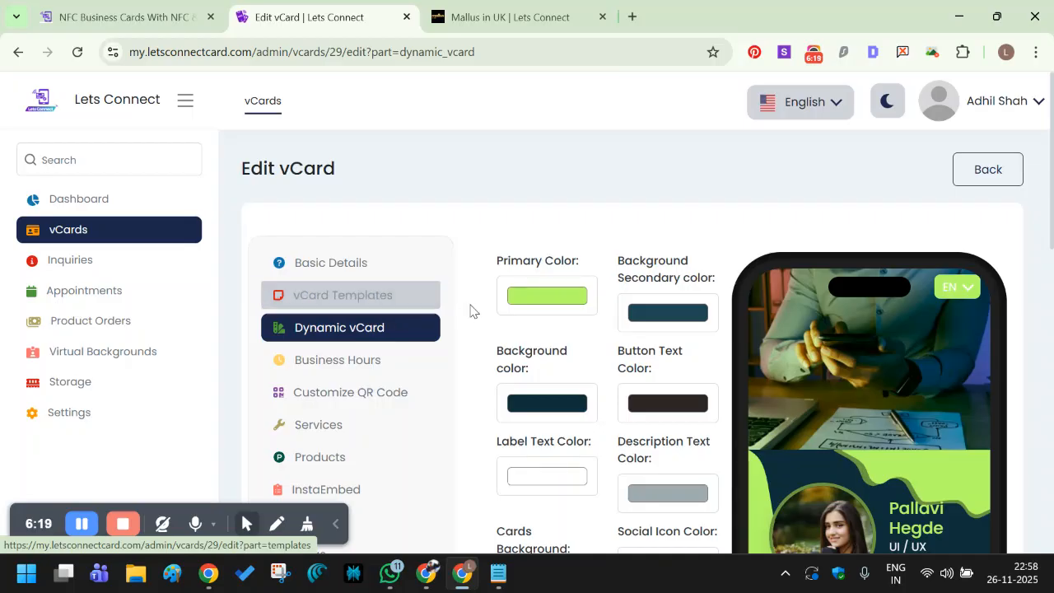
Scroll down the Dynamic vCard colour settings with the lime-green primary colour.
scroll(473, 308, down, 2)
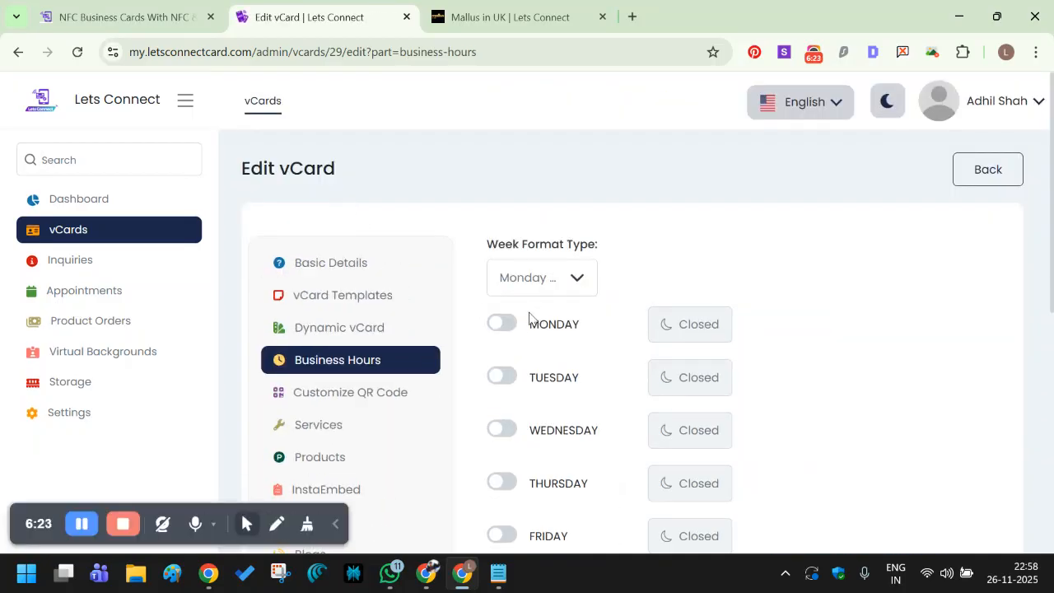
Mark Monday open in Business Hours, then set it back to Closed.
scroll(531, 325, down, 2)
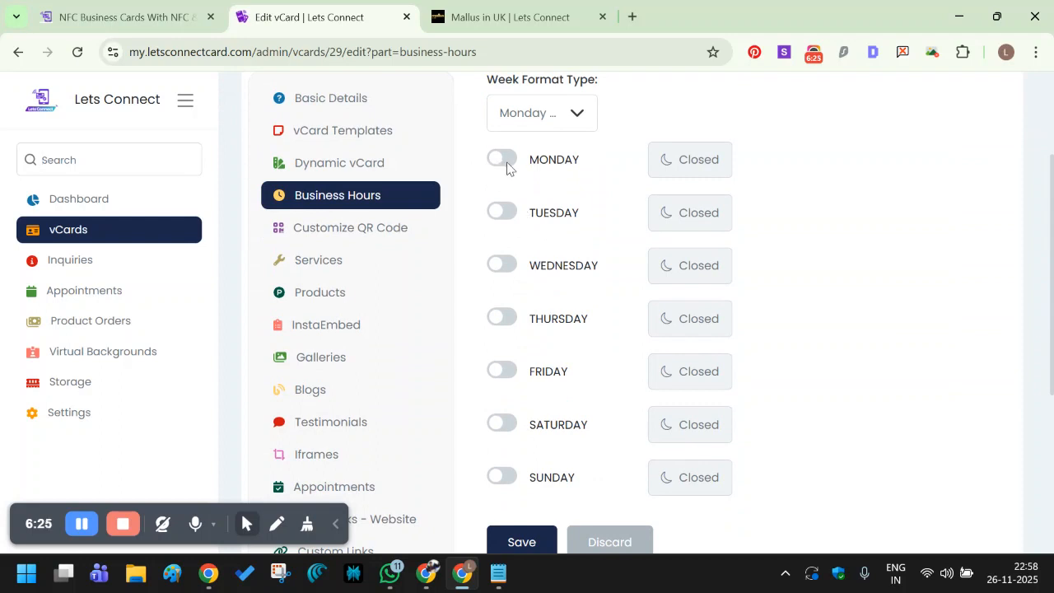
click(508, 168)
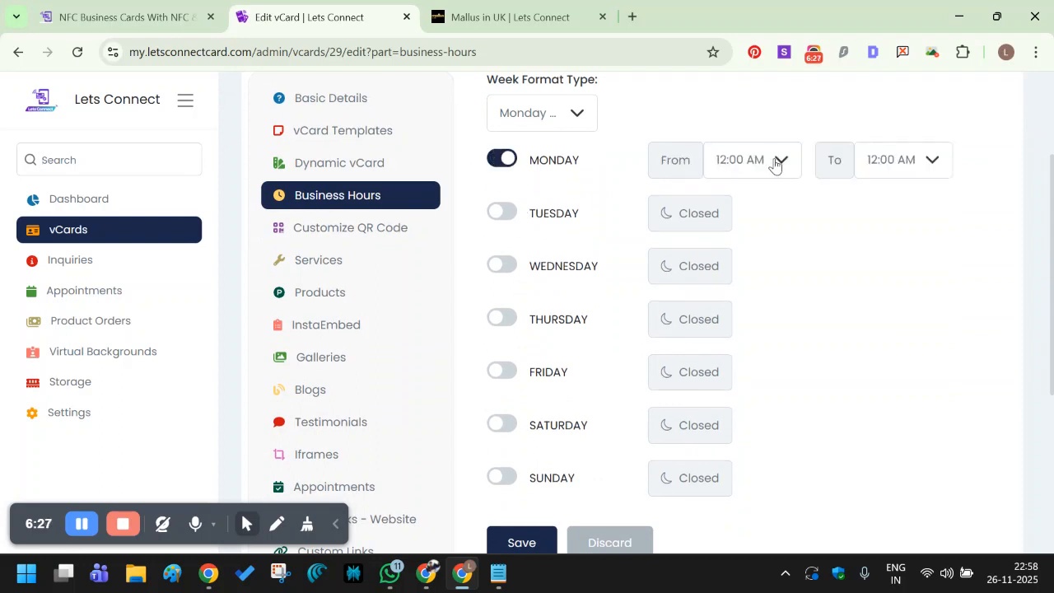
click(502, 161)
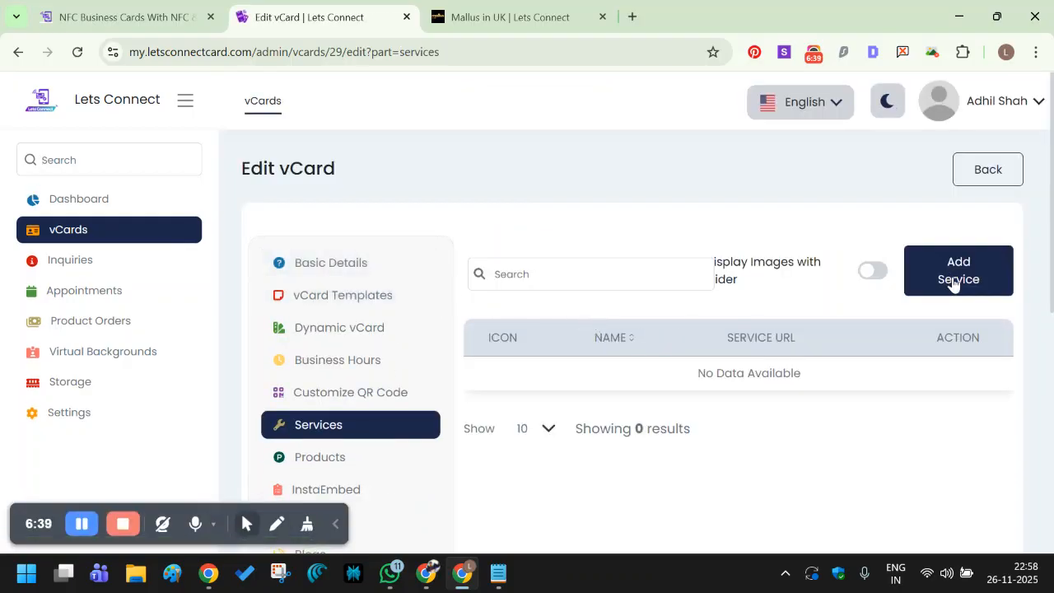
Open a New Service form, close it without saving, then move to the Products section.
scroll(953, 282, down, 1)
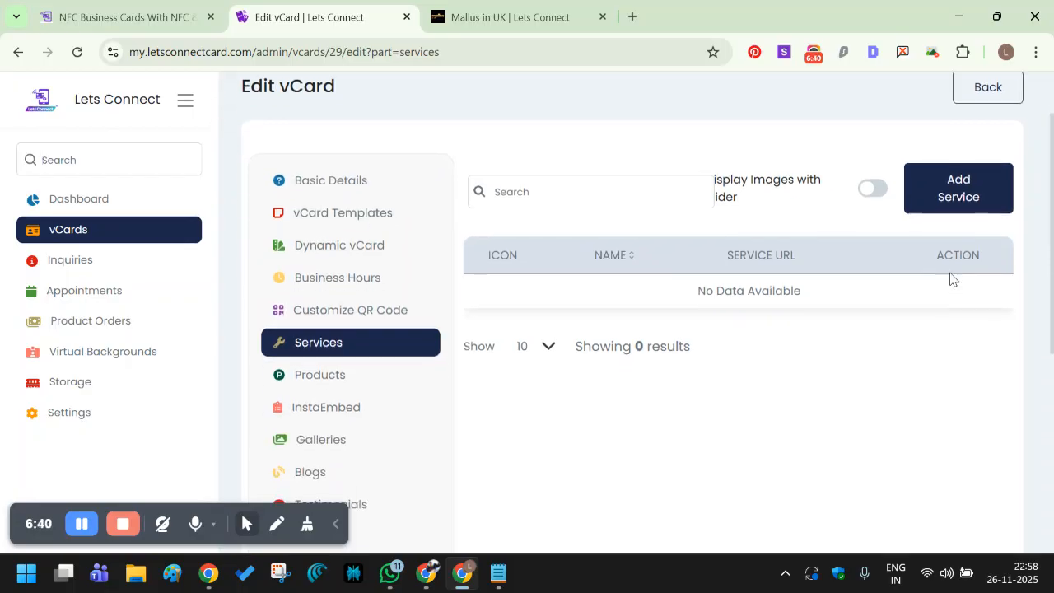
click(947, 196)
click(448, 240)
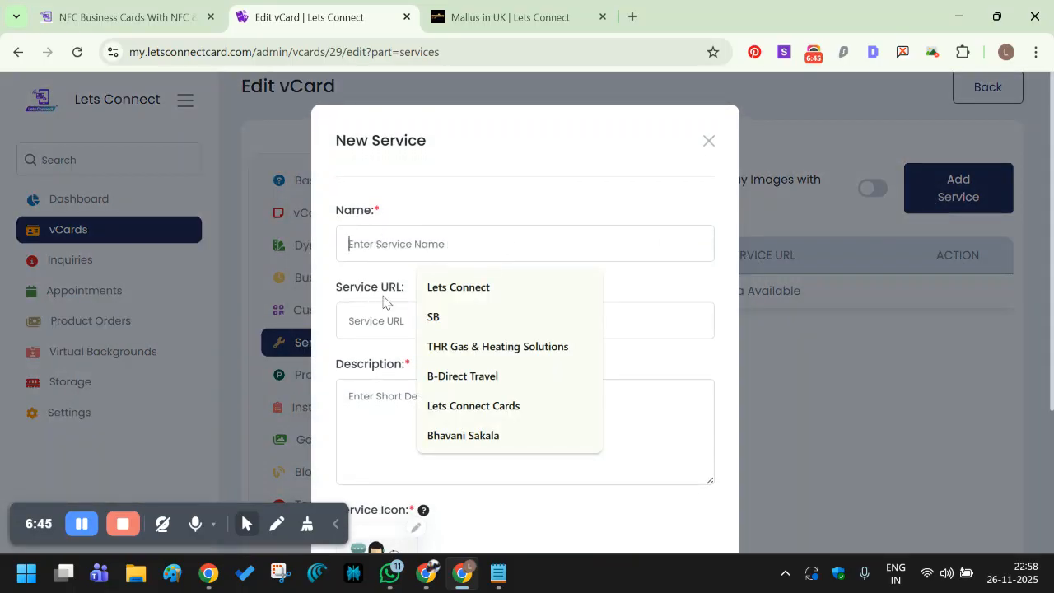
click(383, 333)
scroll(393, 390, down, 2)
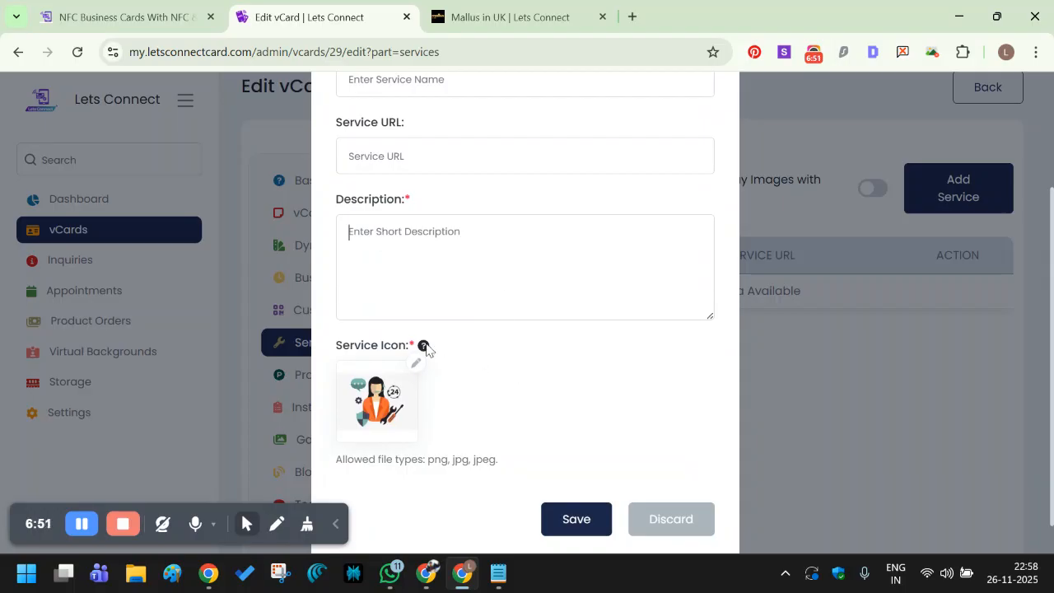
mouse_move(423, 354)
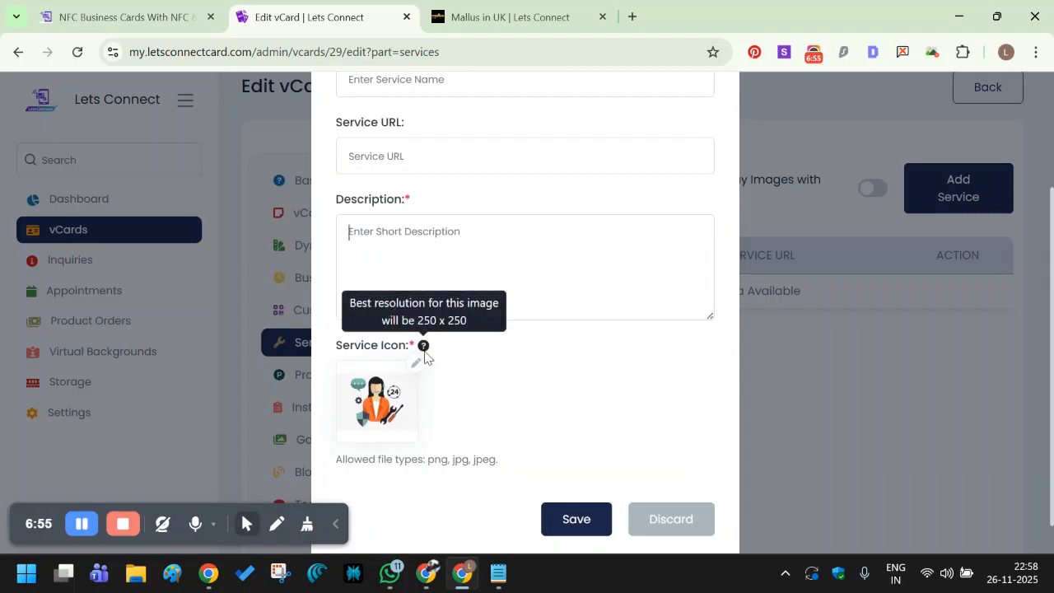
scroll(611, 424, up, 3)
click(707, 142)
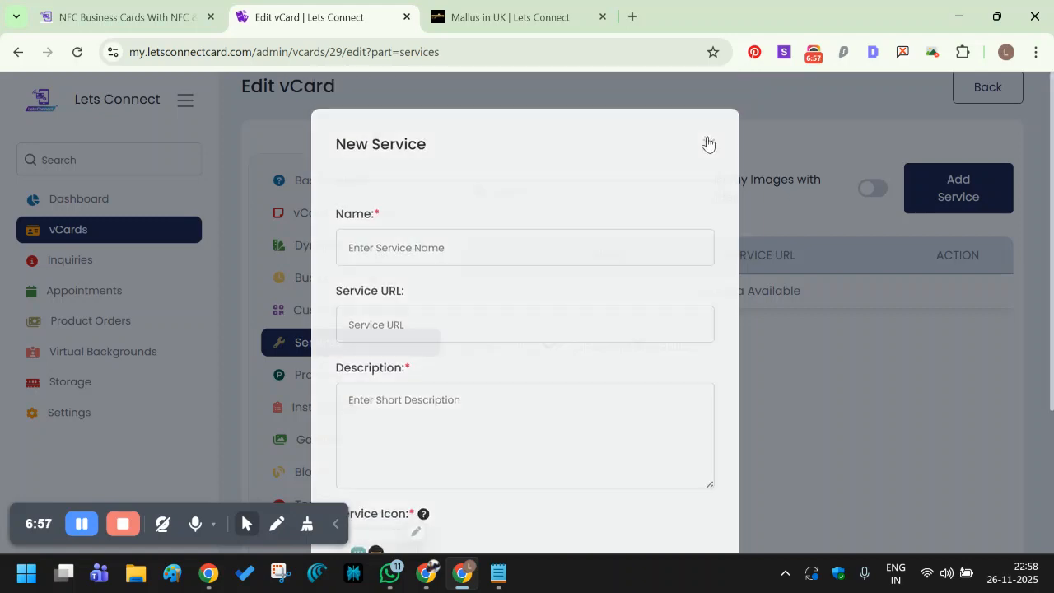
click(350, 382)
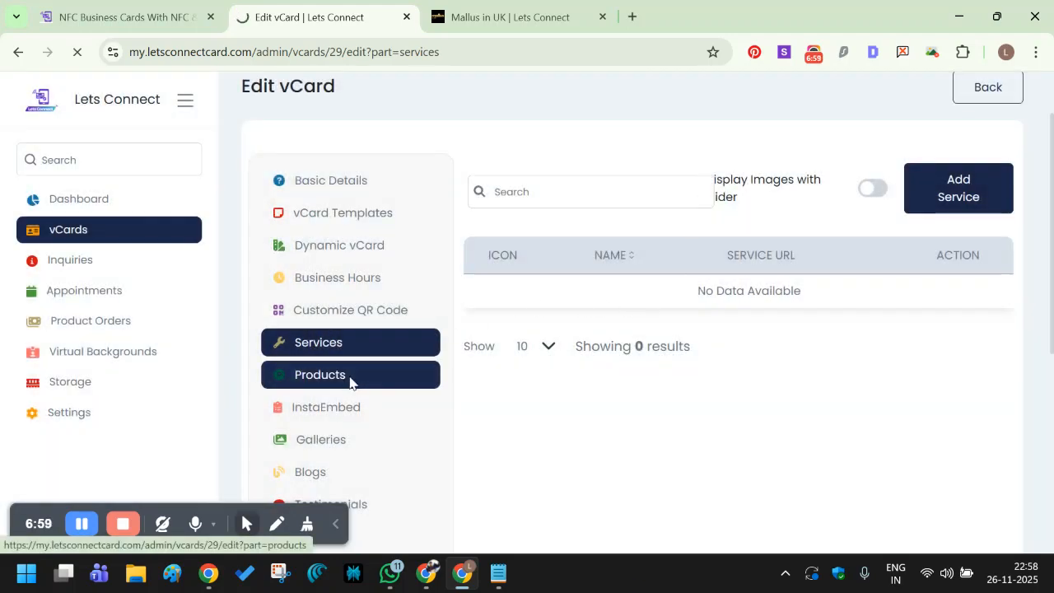
Scroll past the empty Products list and open the Appointments weekday schedule.
scroll(850, 337, down, 1)
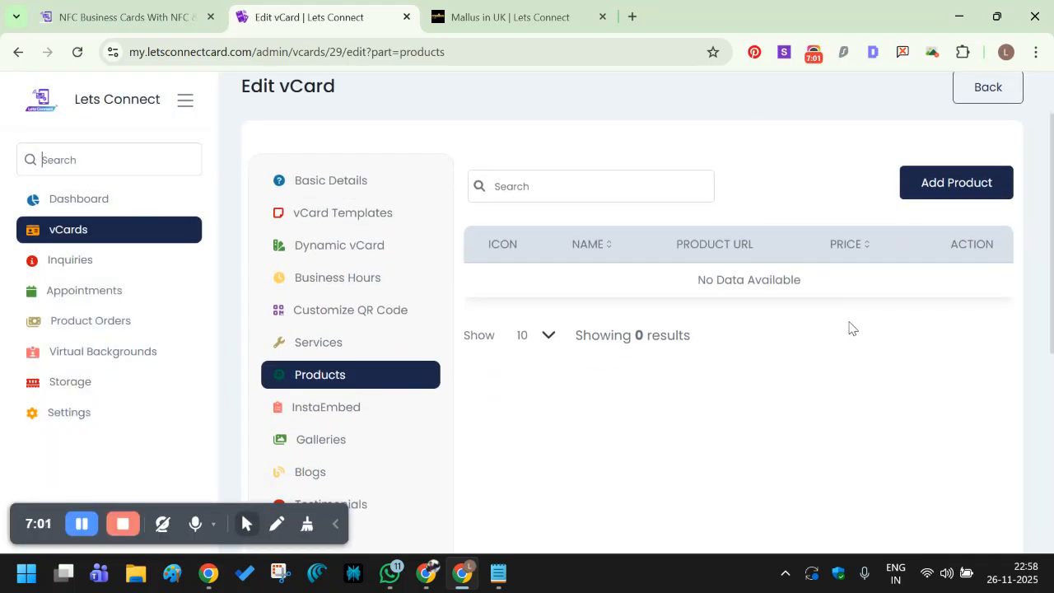
scroll(899, 260, down, 2)
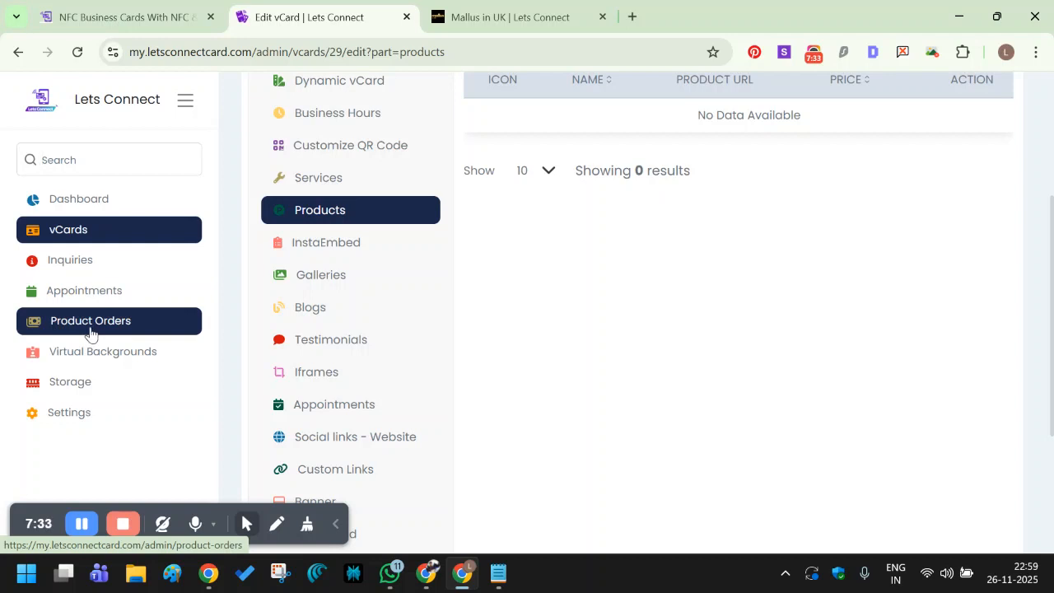
scroll(601, 300, up, 2)
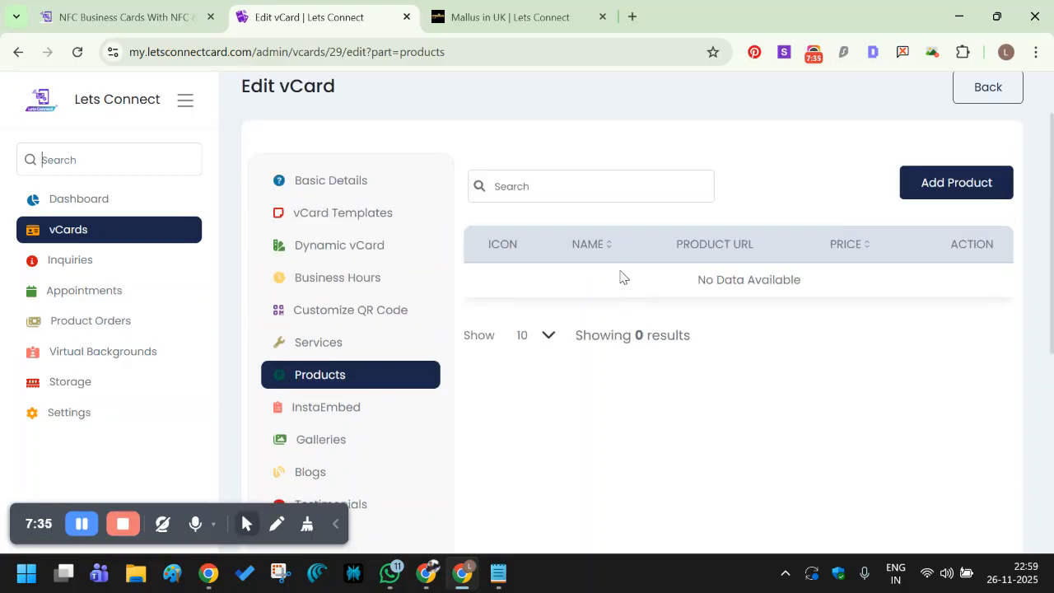
scroll(576, 280, down, 2)
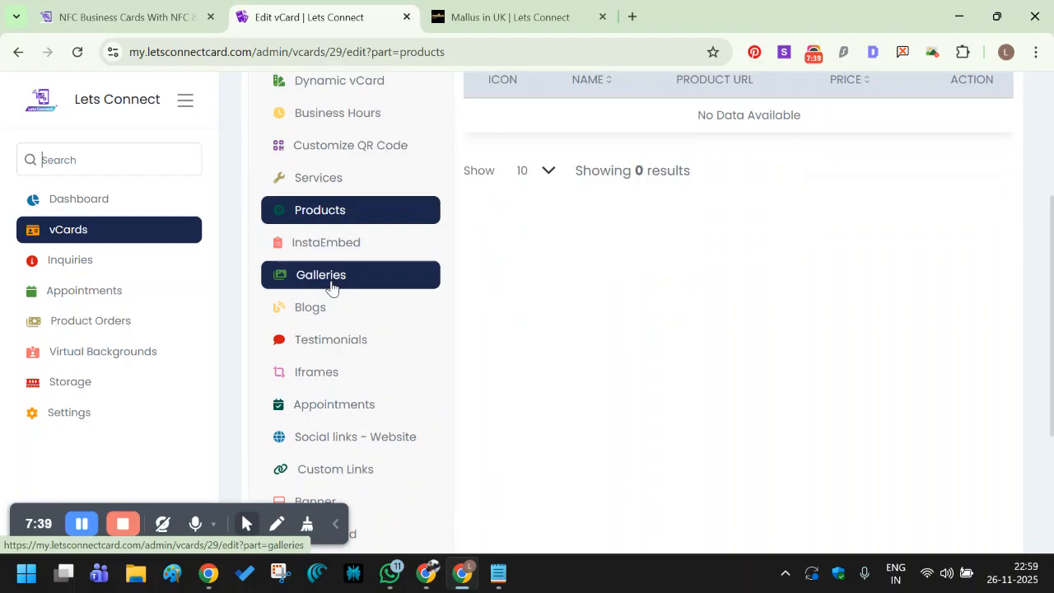
scroll(333, 286, down, 1)
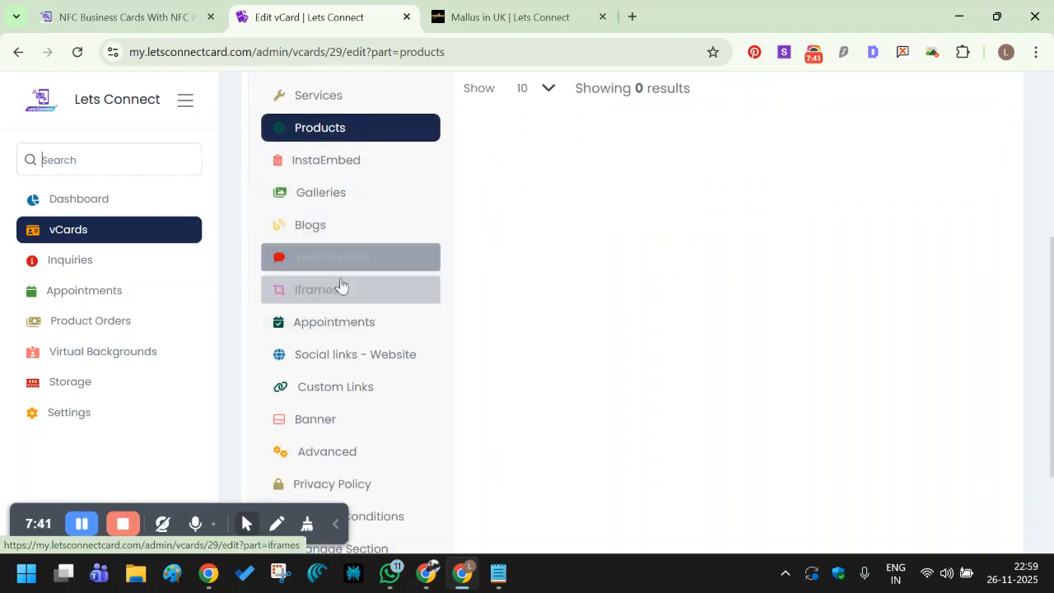
scroll(342, 288, down, 1)
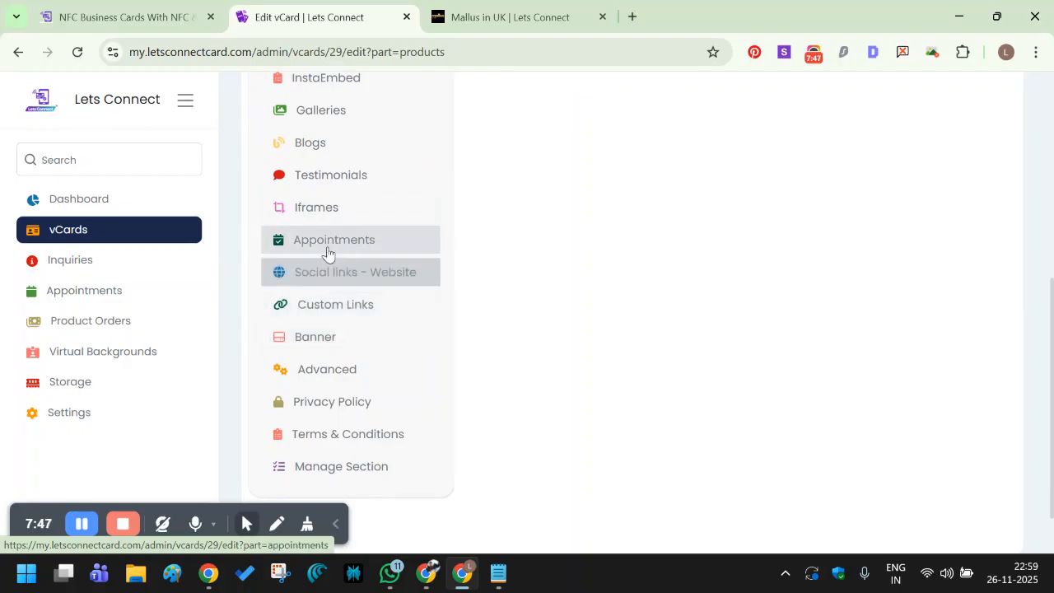
scroll(348, 280, up, 1)
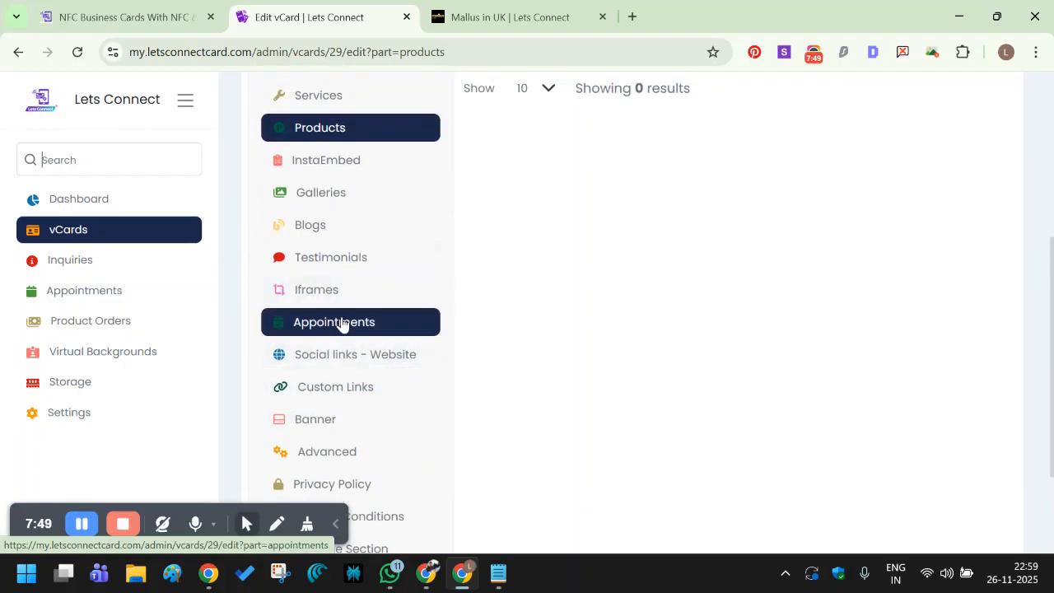
click(341, 323)
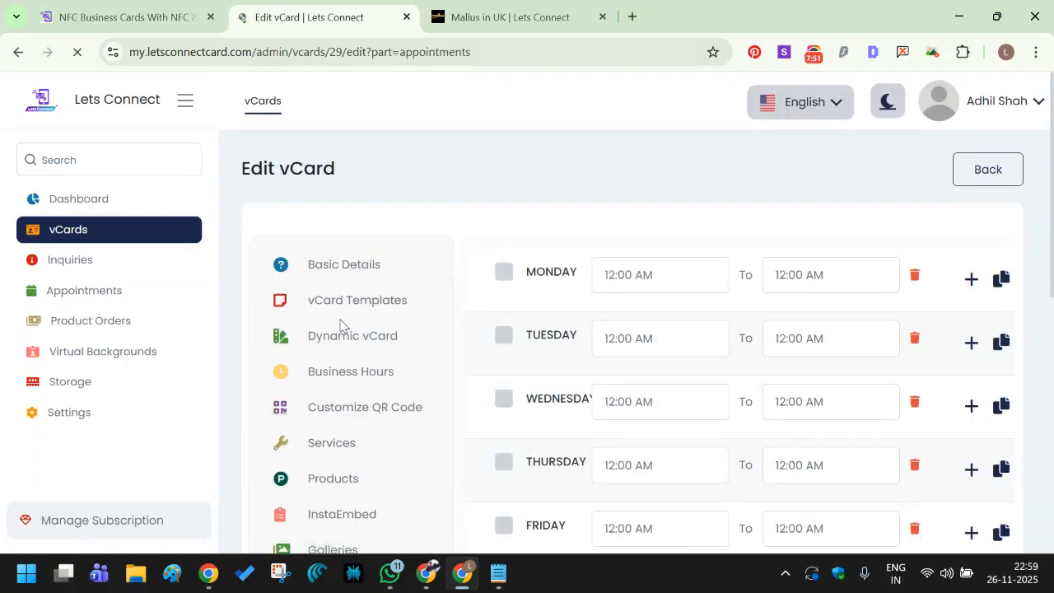
Enable Monday with a first slot from 12:00 AM to 12:30 AM.
scroll(371, 304, down, 3)
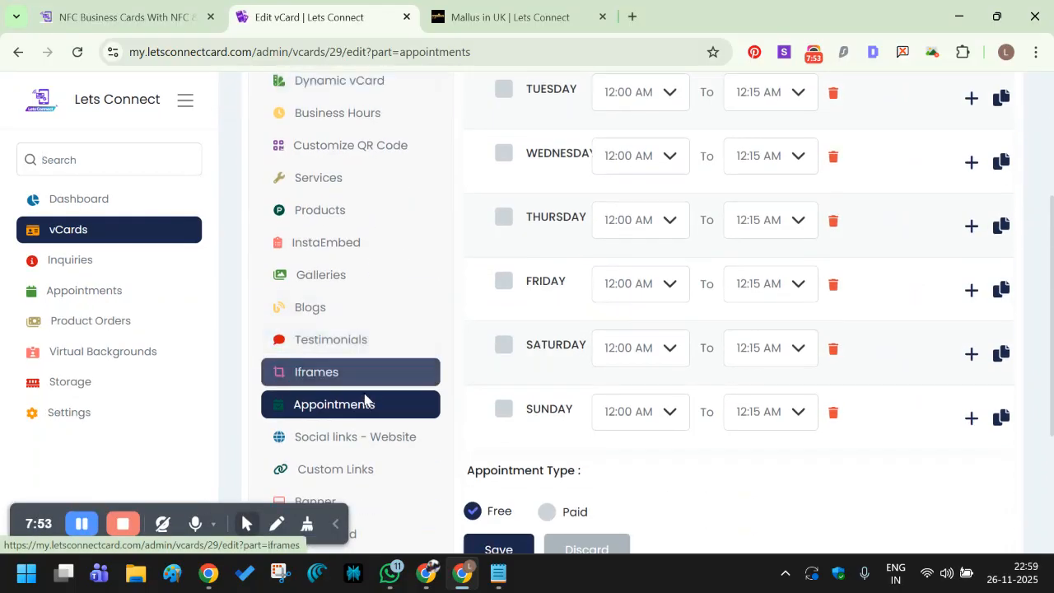
scroll(382, 406, up, 2)
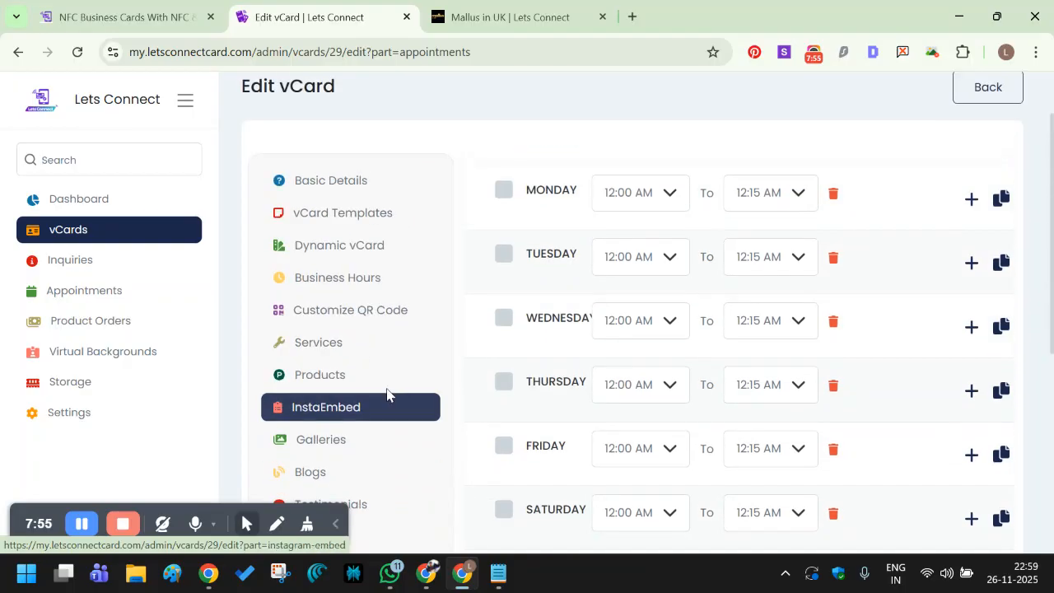
click(503, 192)
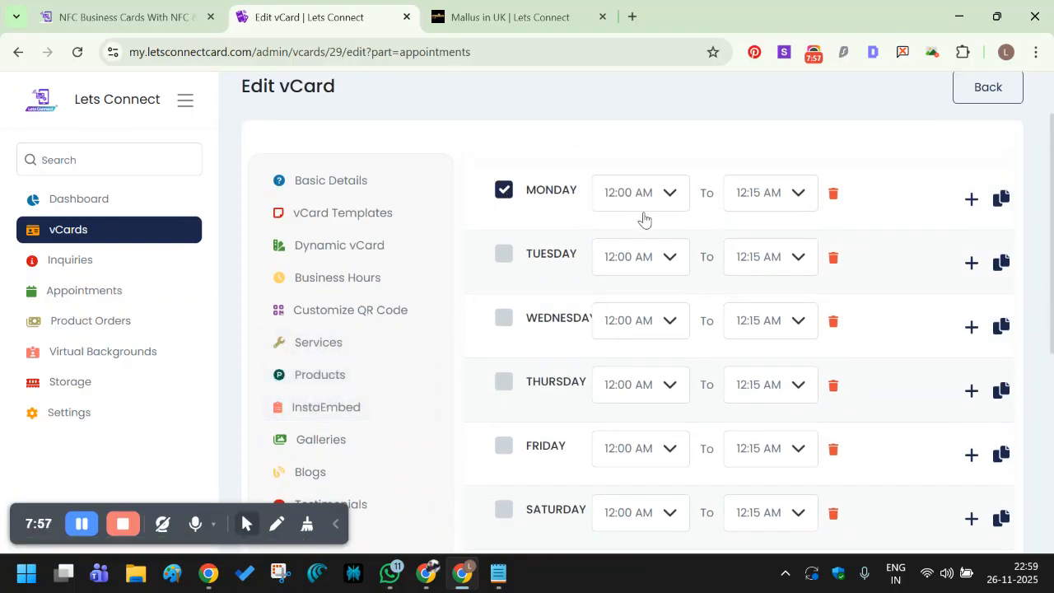
click(642, 196)
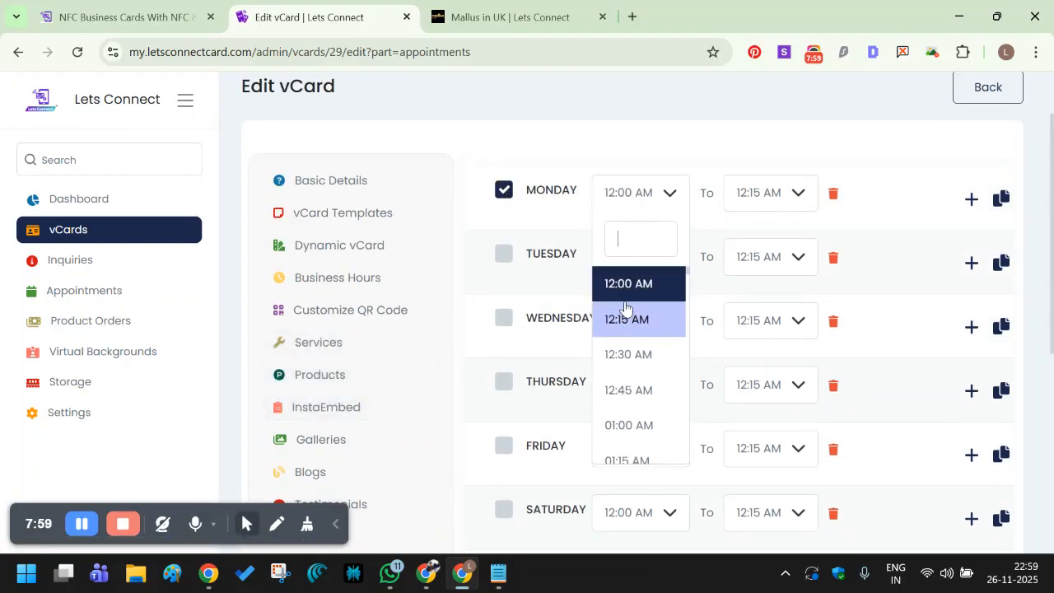
click(647, 281)
click(765, 191)
click(769, 355)
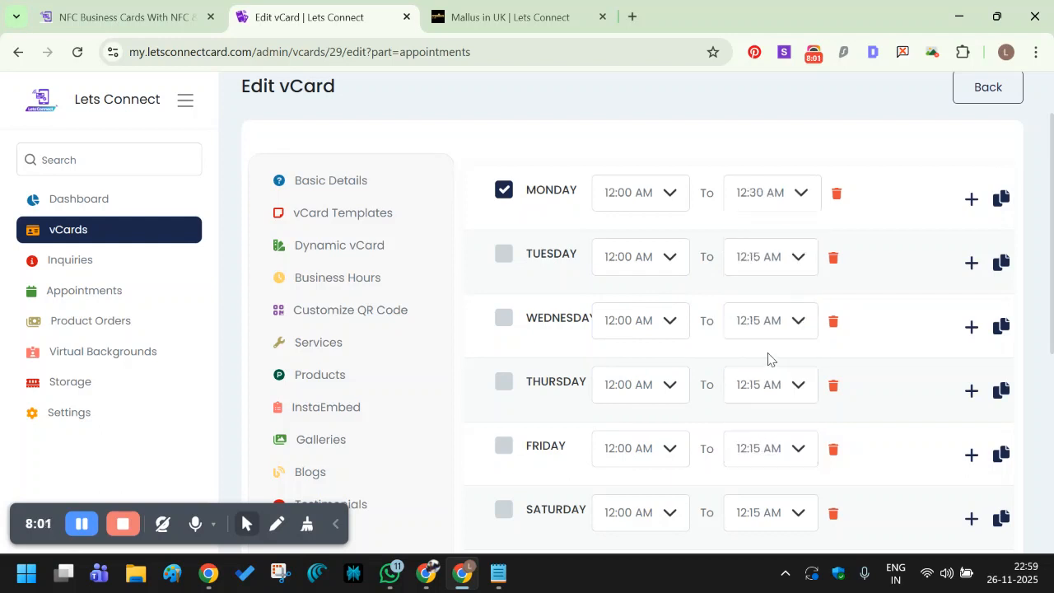
Add a second Monday slot running from 12:30 AM to 01:00 AM.
click(968, 201)
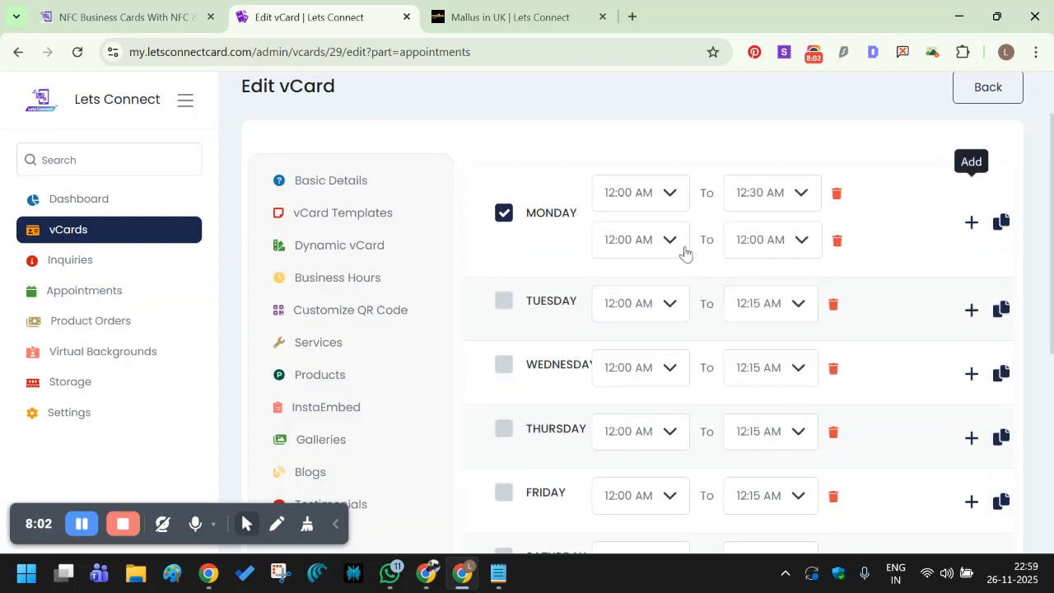
click(634, 241)
scroll(626, 408, down, 2)
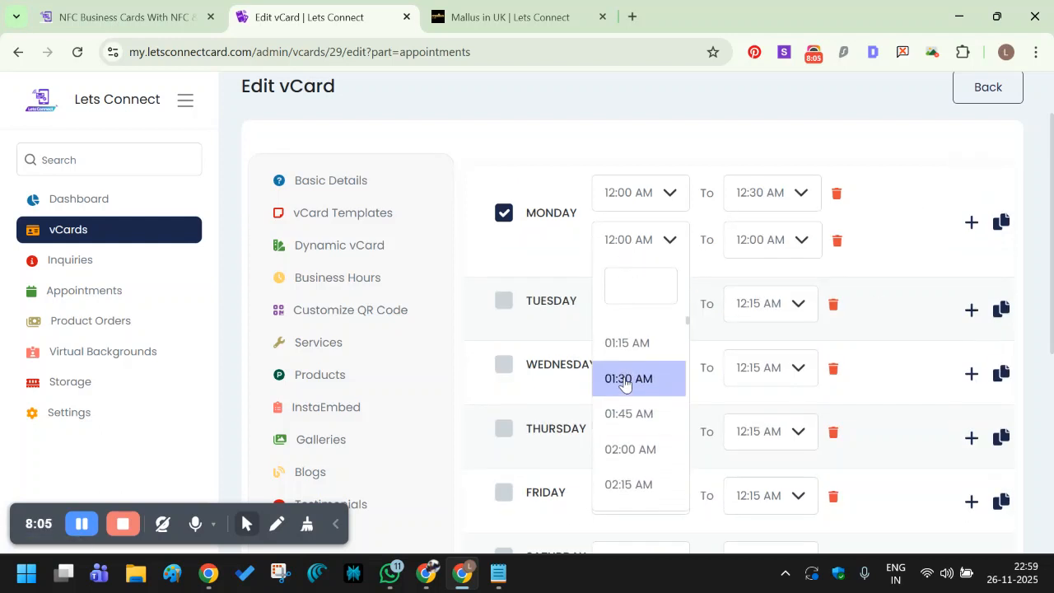
scroll(627, 383, up, 2)
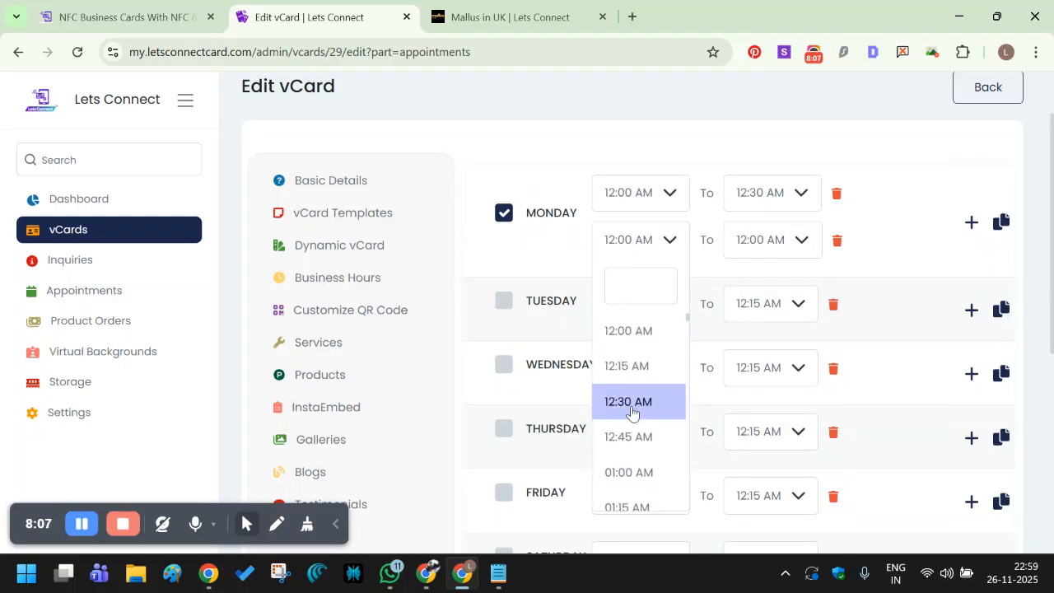
click(632, 409)
click(766, 245)
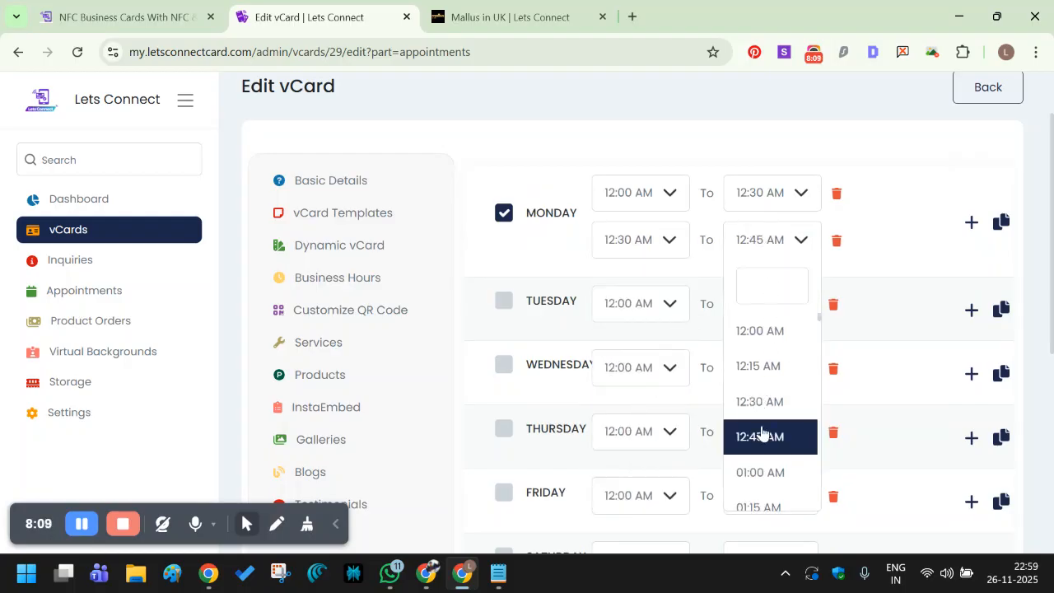
scroll(758, 431, down, 1)
click(774, 392)
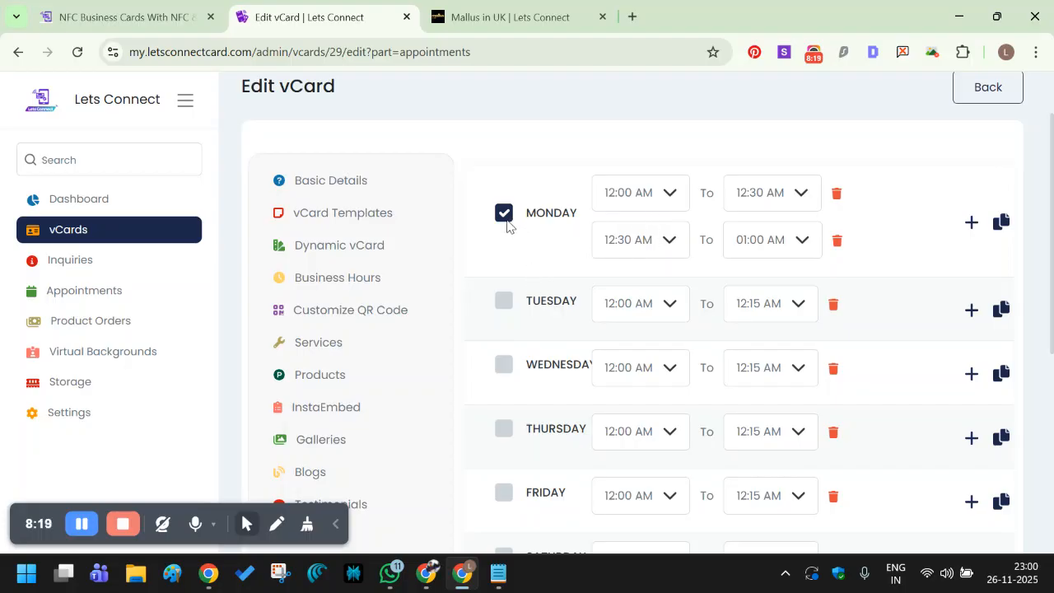
Save the Monday appointment schedule.
scroll(536, 247, down, 4)
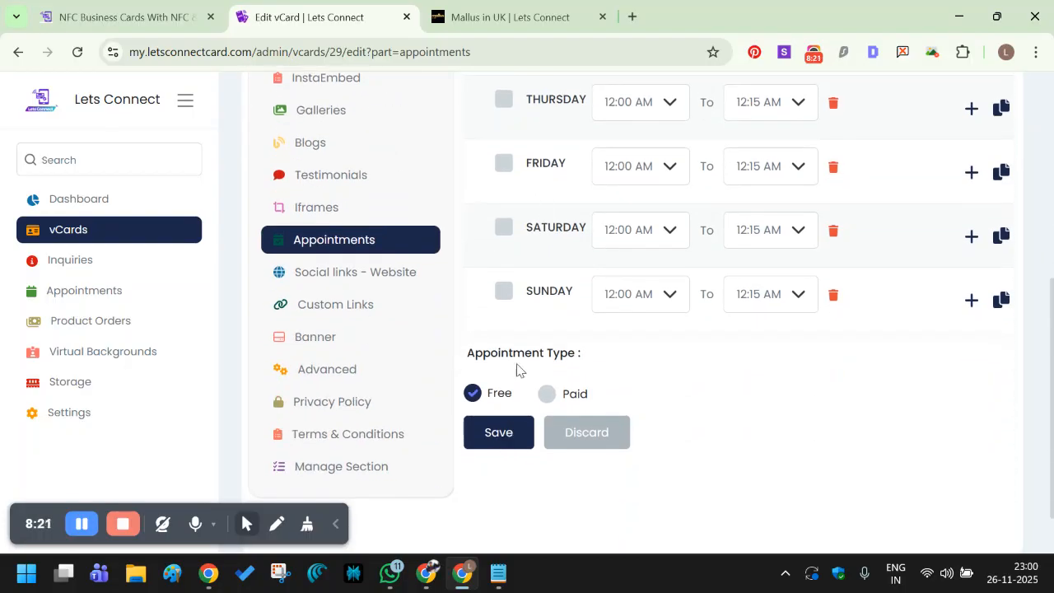
scroll(518, 370, up, 4)
scroll(505, 317, down, 4)
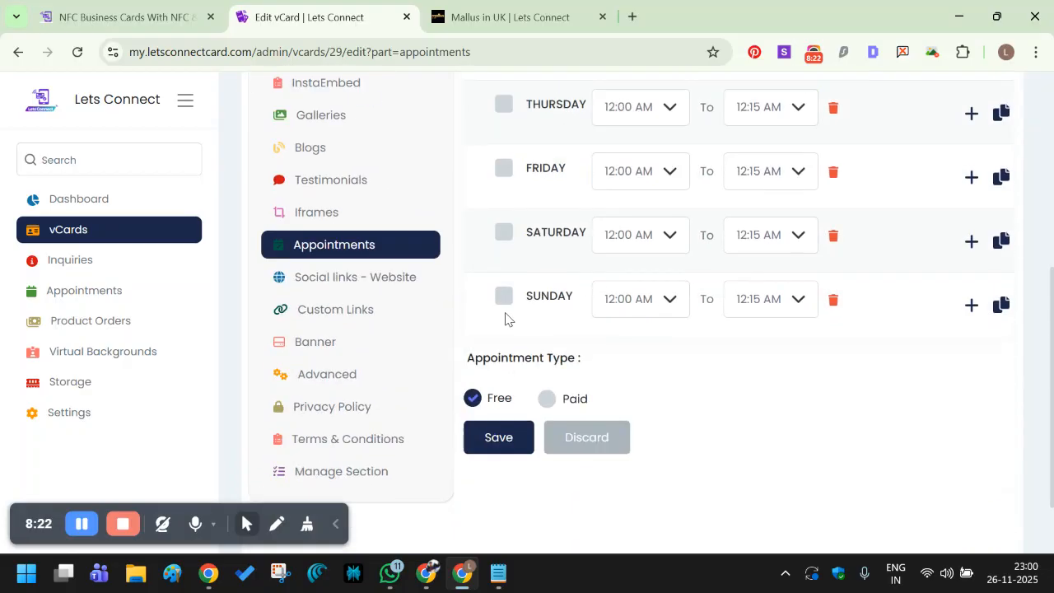
click(494, 433)
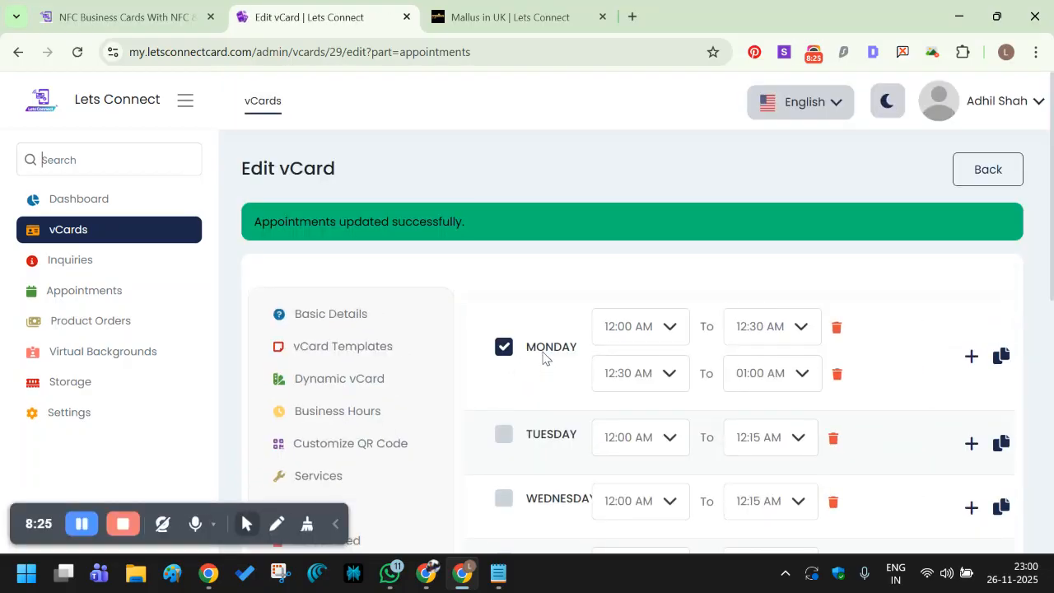
scroll(527, 354, down, 4)
scroll(369, 346, down, 2)
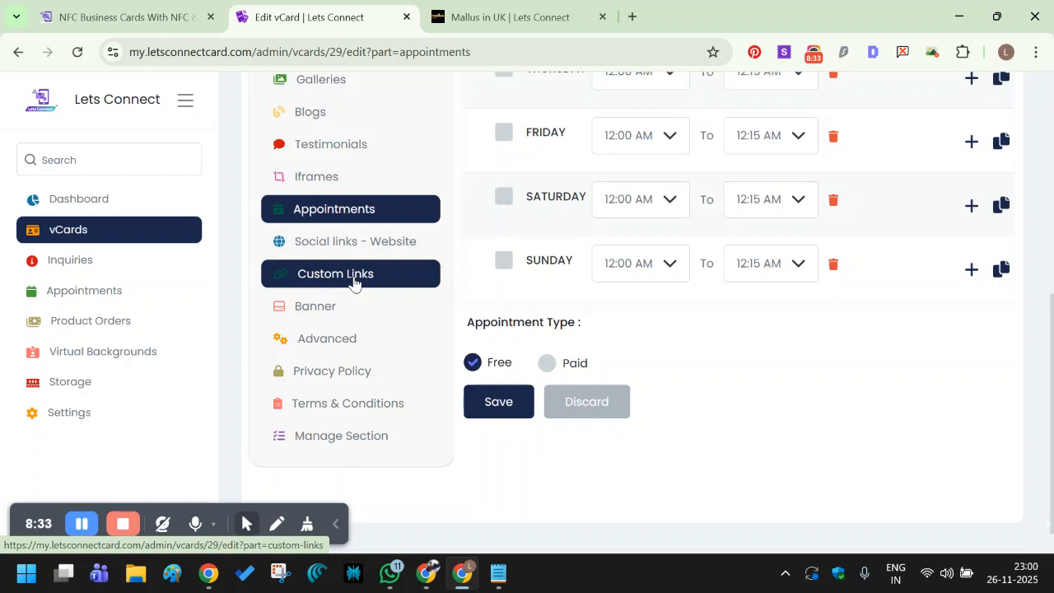
Open the vCard's Advanced settings and focus the vCard password field.
click(342, 340)
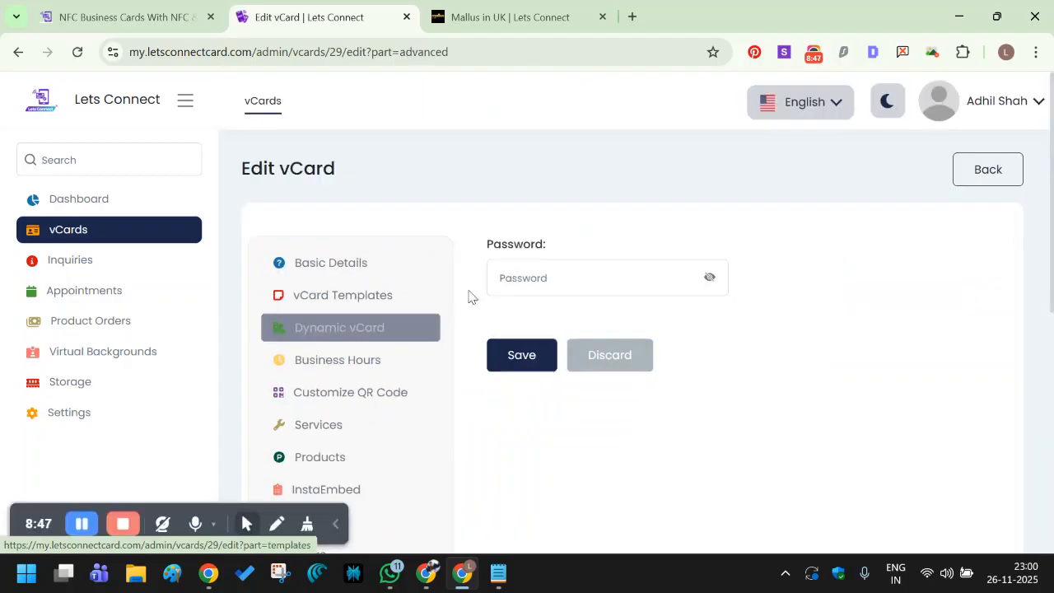
scroll(548, 284, down, 3)
scroll(550, 290, down, 2)
scroll(444, 317, up, 4)
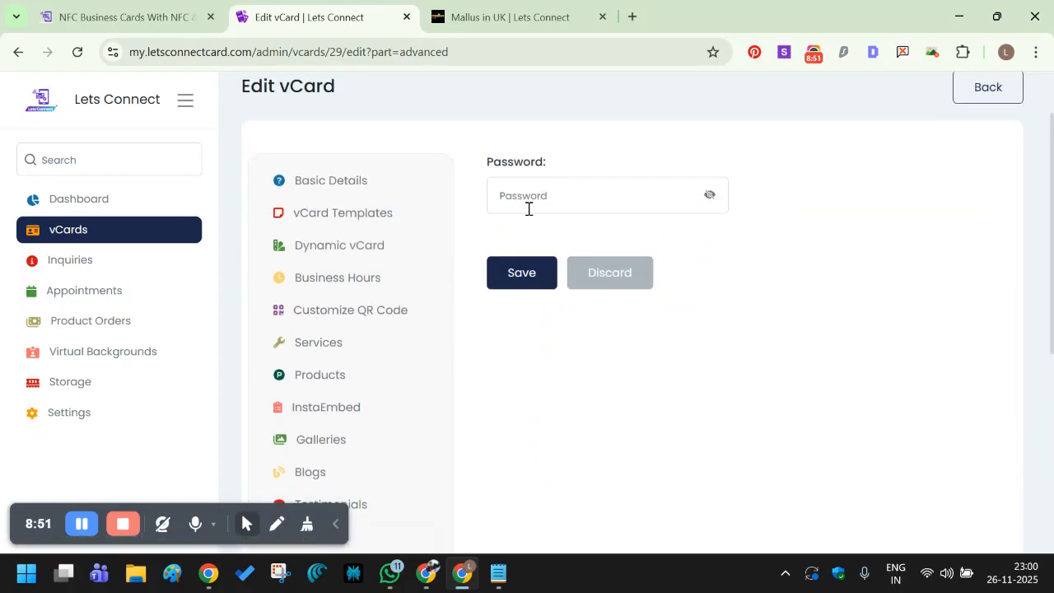
click(533, 189)
Look through the Customize QR Code section, then go to Manage Section.
scroll(548, 238, down, 5)
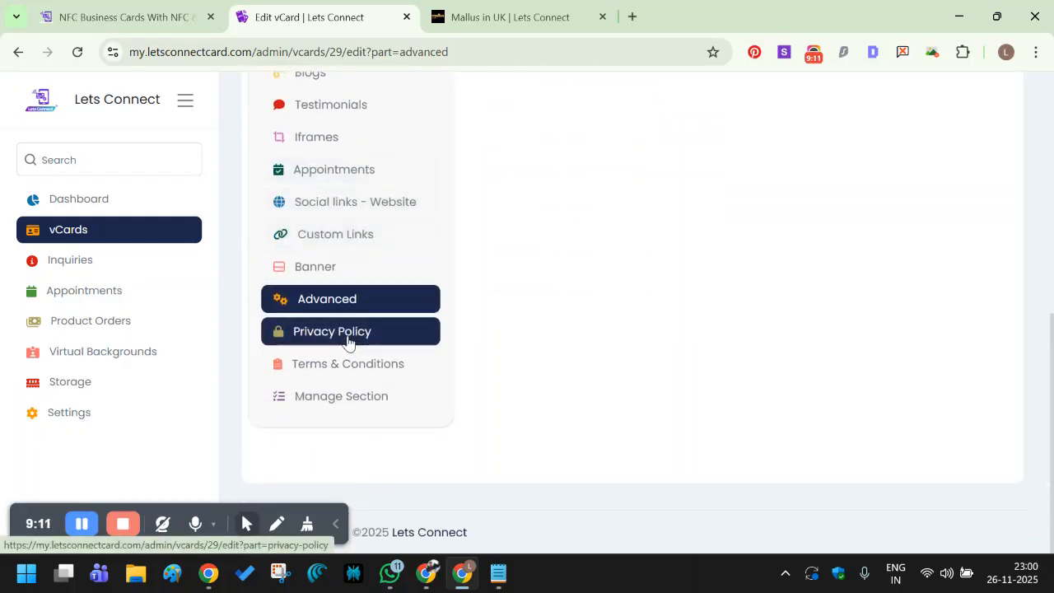
scroll(409, 338, up, 5)
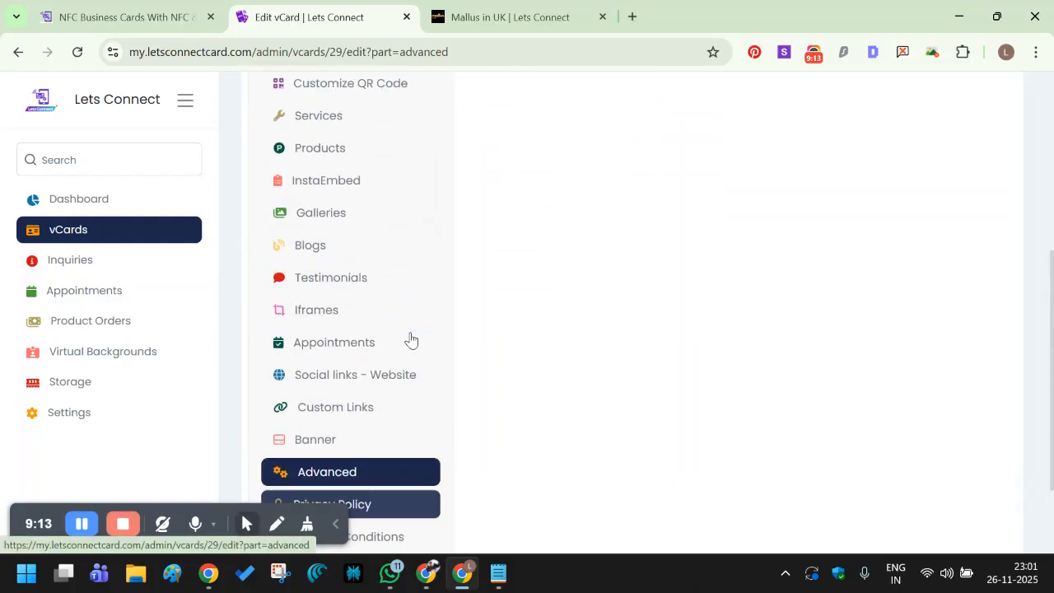
click(411, 338)
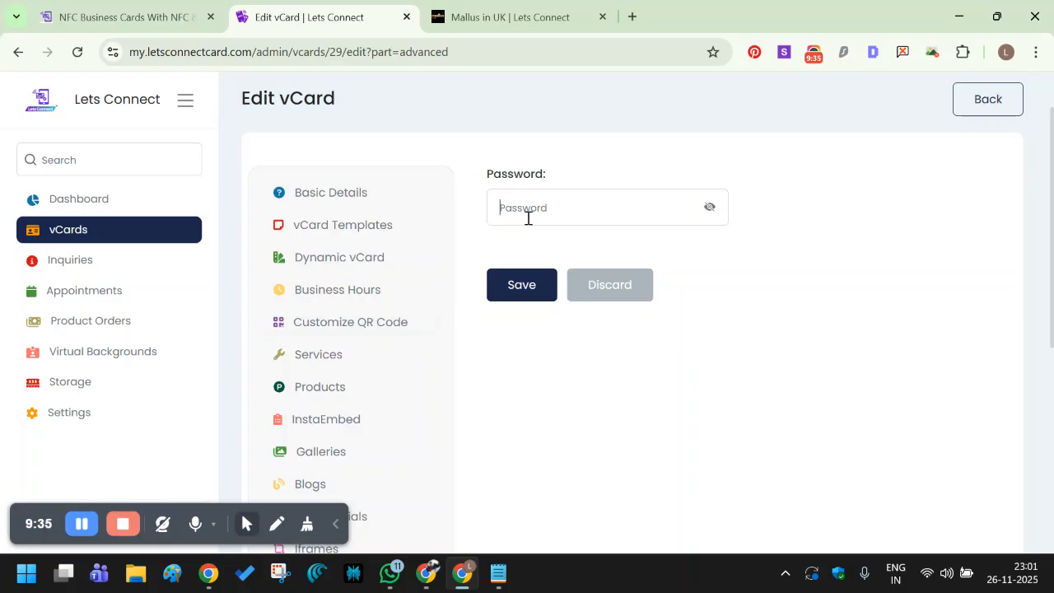
scroll(528, 218, down, 5)
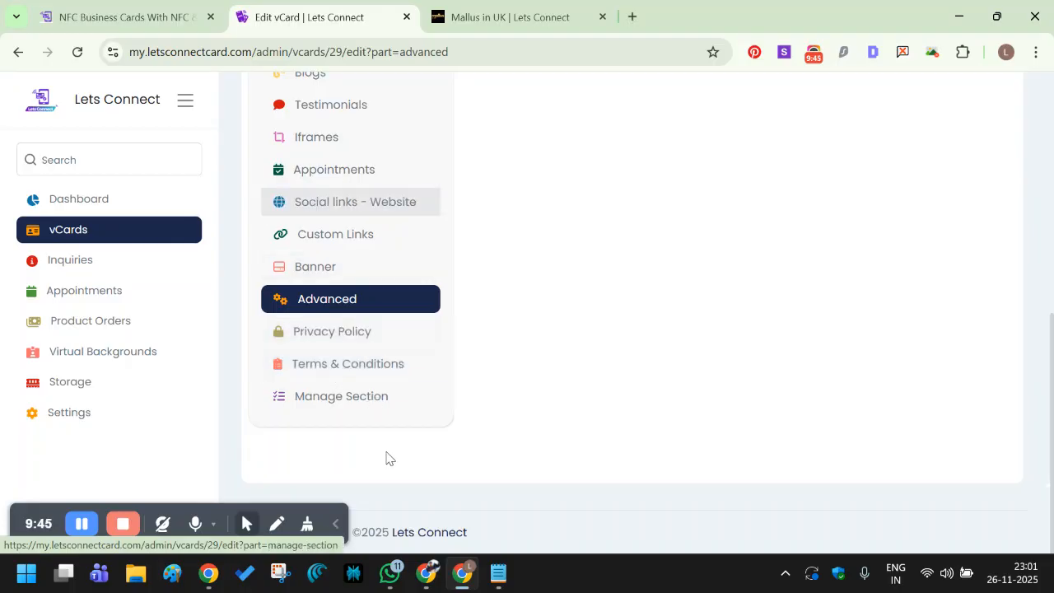
click(335, 405)
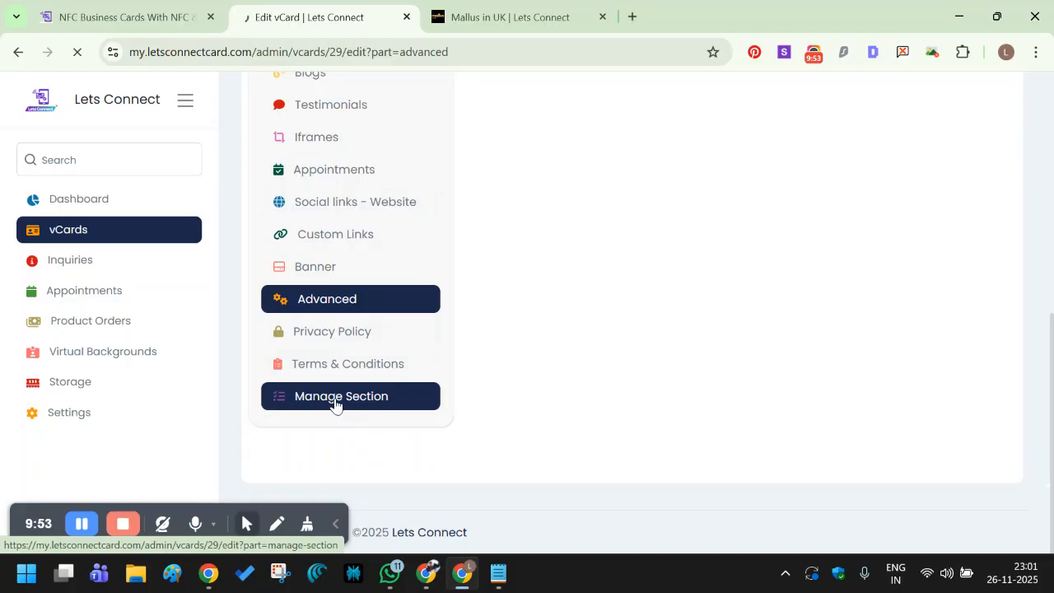
Hide Contact, Services, Instagram Feed and Iframes, keep News Letter popup off, and save.
scroll(336, 406, down, 1)
scroll(336, 406, down, 3)
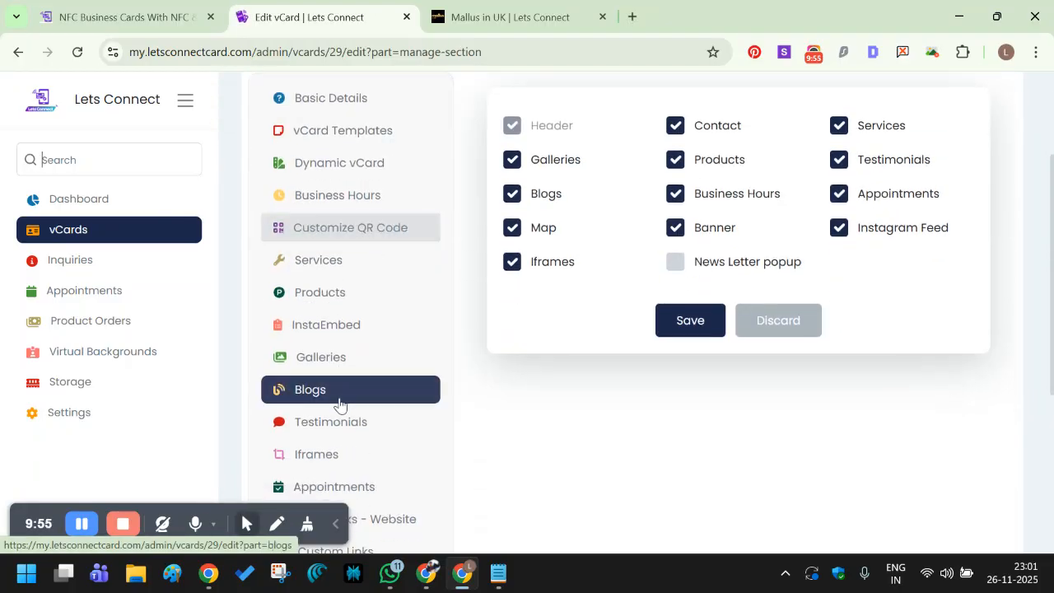
scroll(799, 226, up, 2)
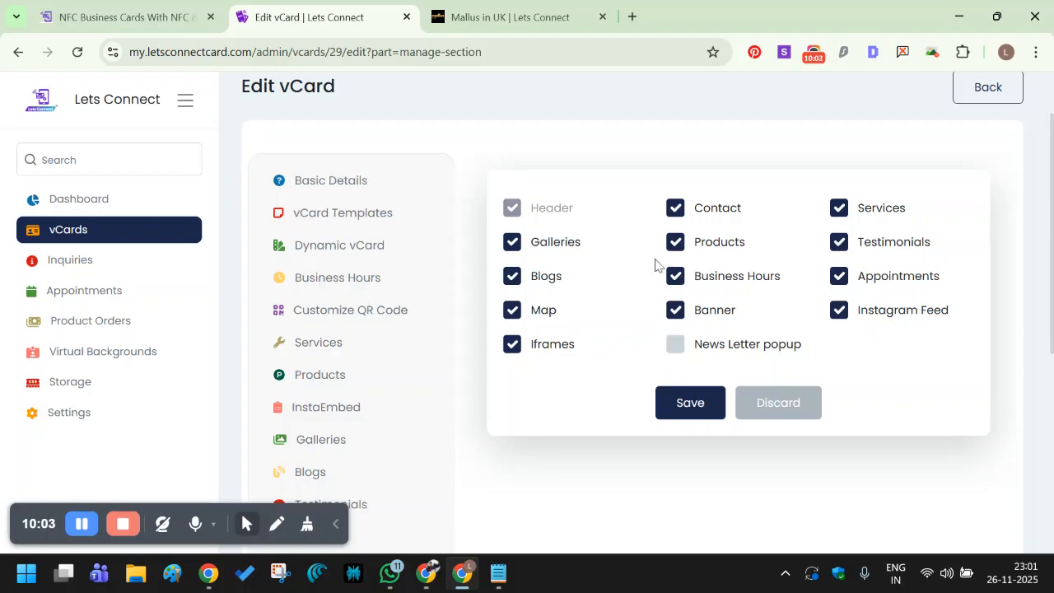
click(676, 211)
click(839, 209)
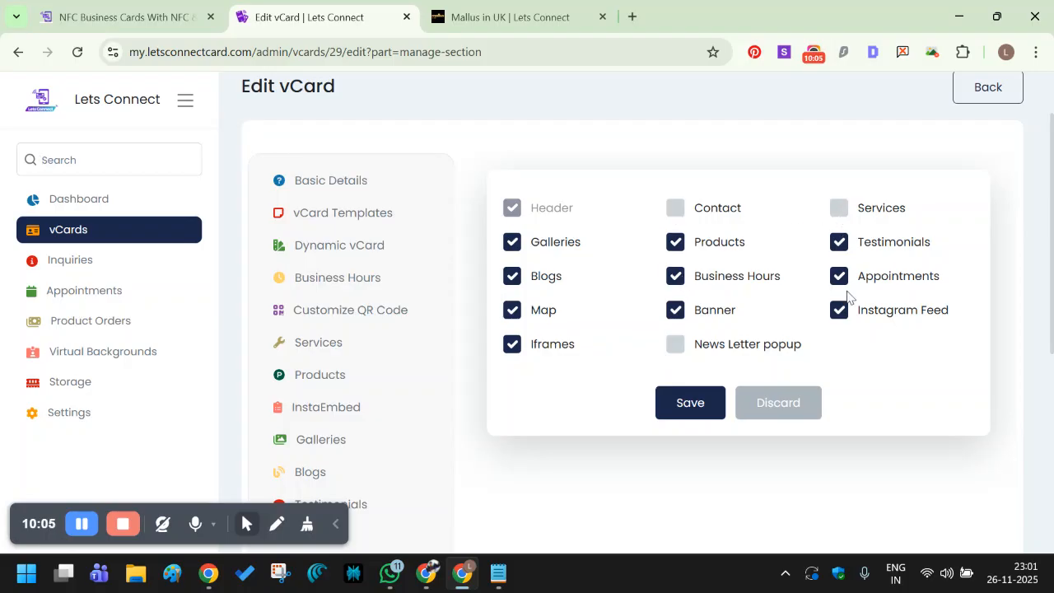
click(840, 310)
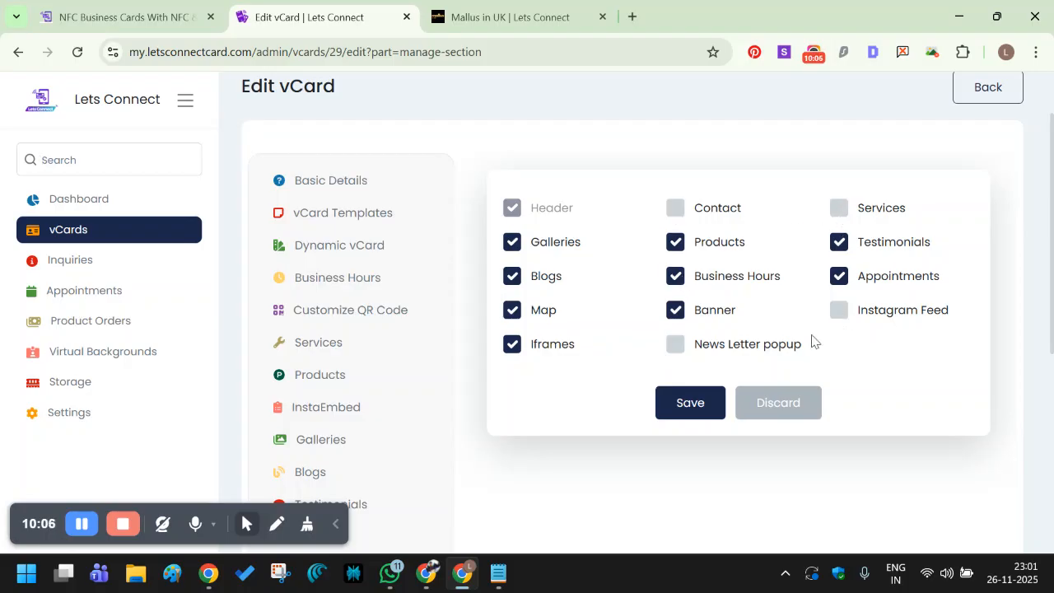
click(513, 347)
click(675, 345)
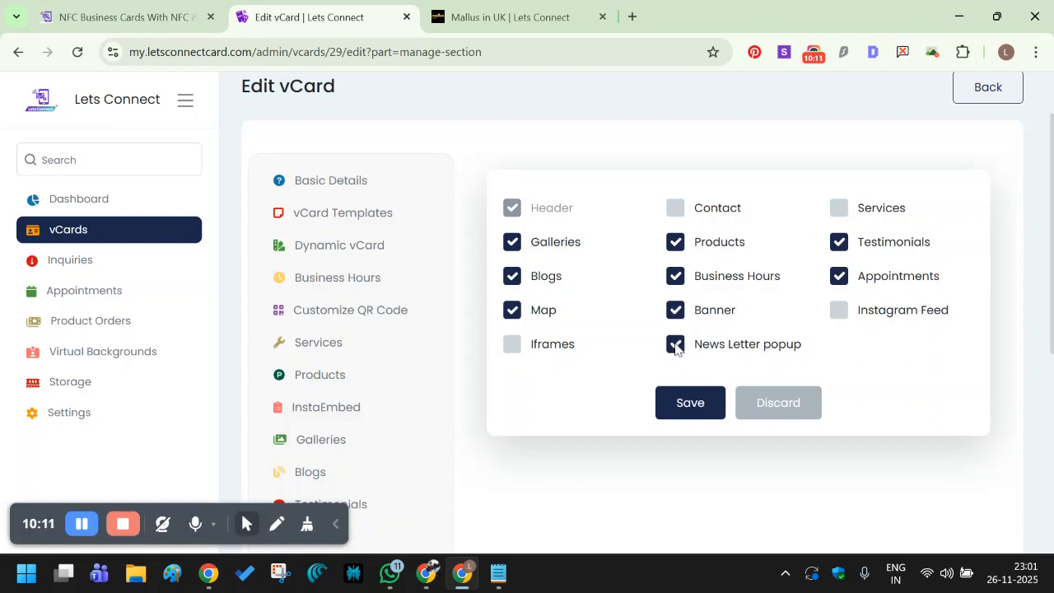
click(675, 346)
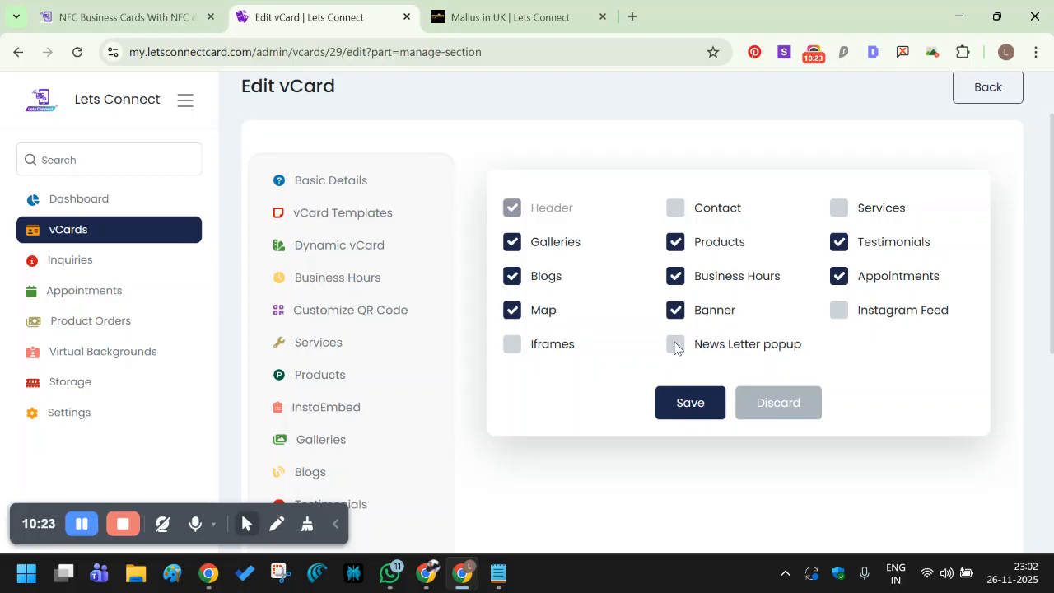
click(694, 410)
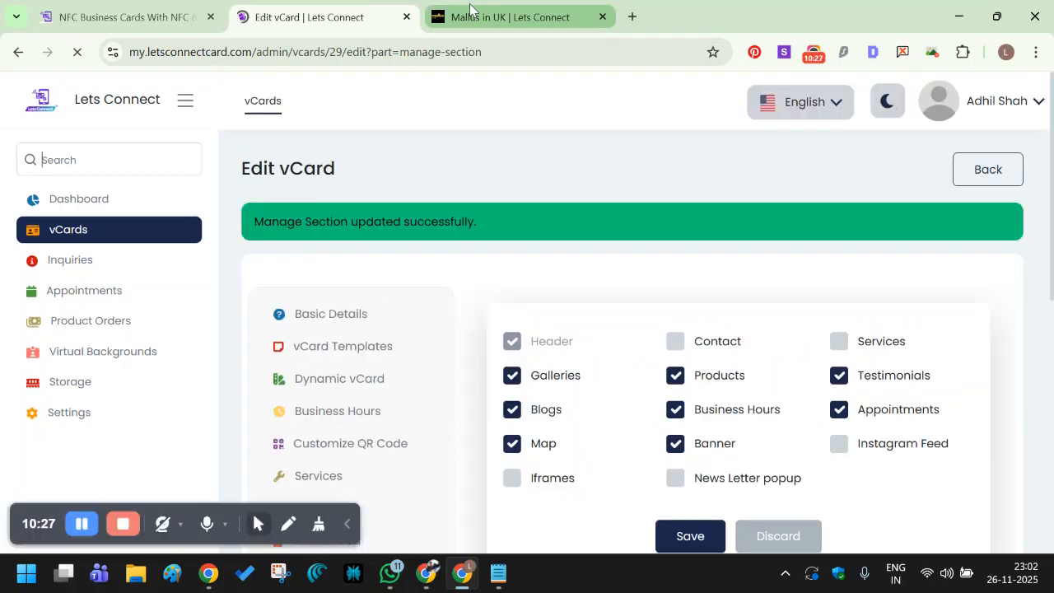
Reload the public Mallus in UK page and open the Make an Appointment date calendar.
click(470, 10)
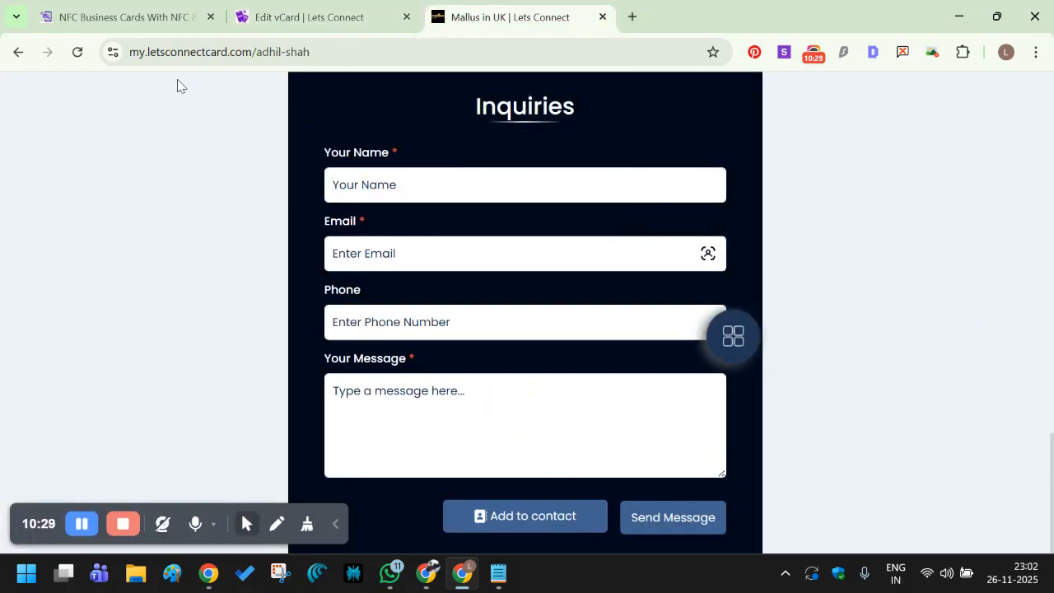
click(77, 53)
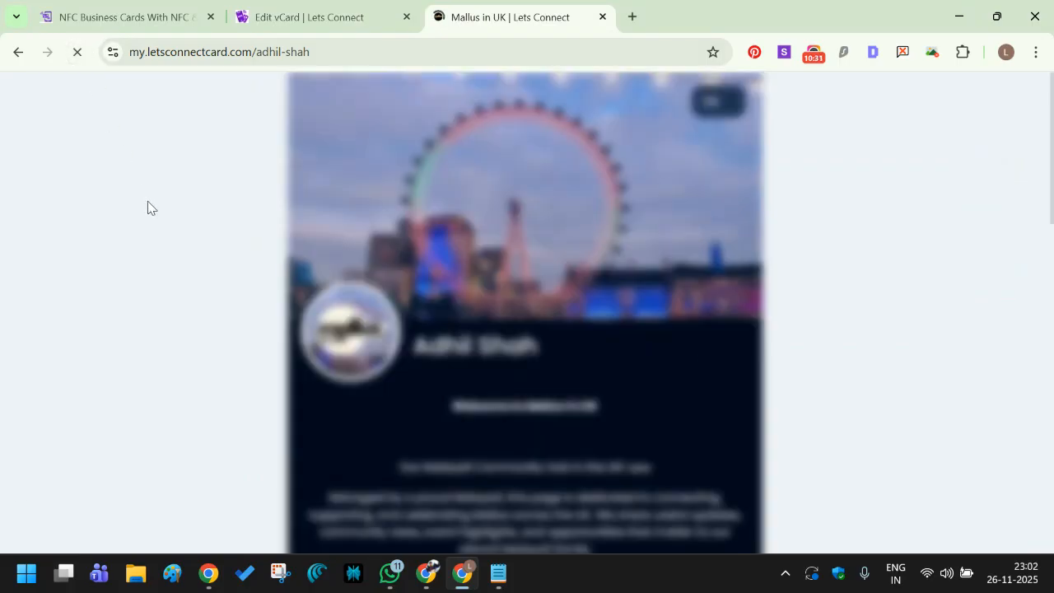
scroll(359, 189, down, 14)
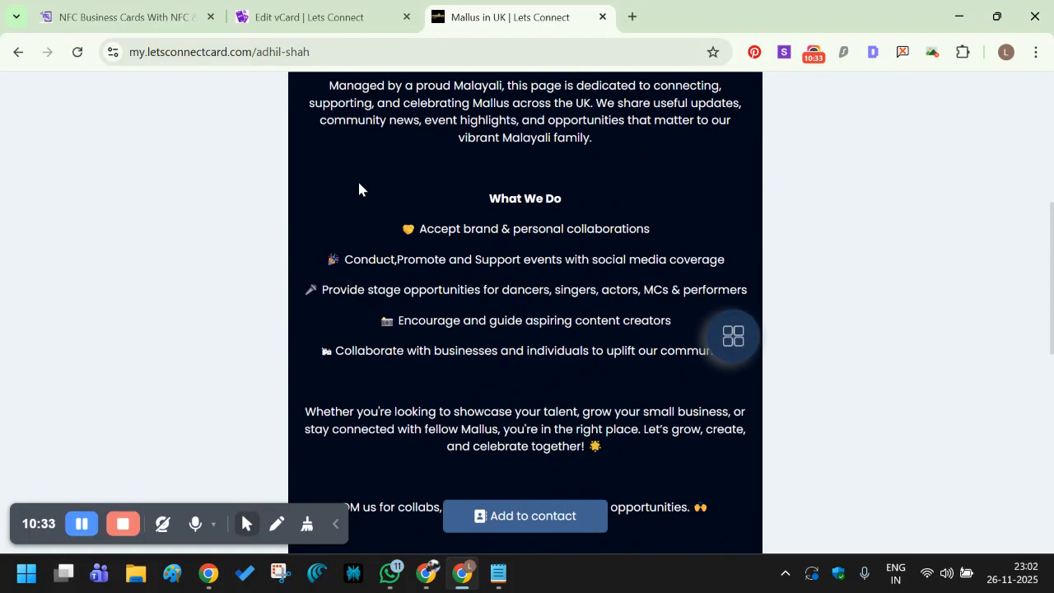
scroll(358, 189, up, 3)
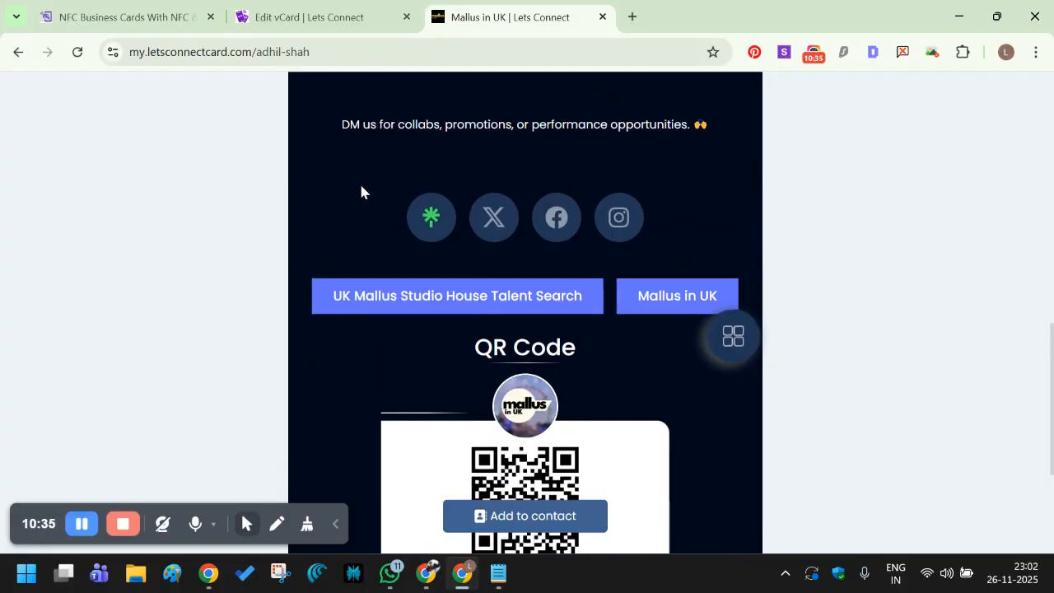
scroll(368, 198, down, 1)
scroll(595, 258, down, 2)
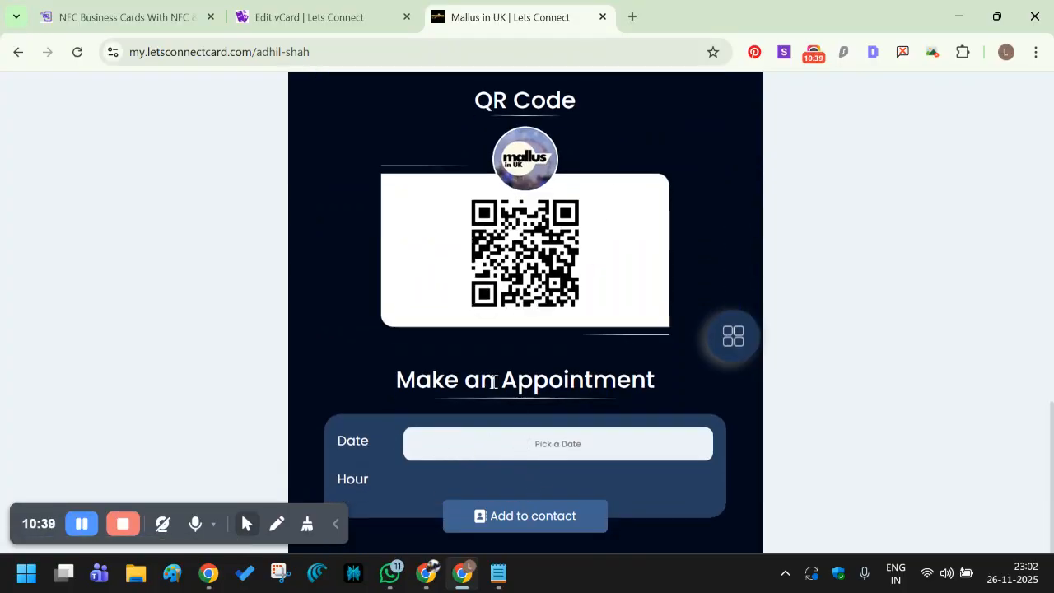
click(542, 457)
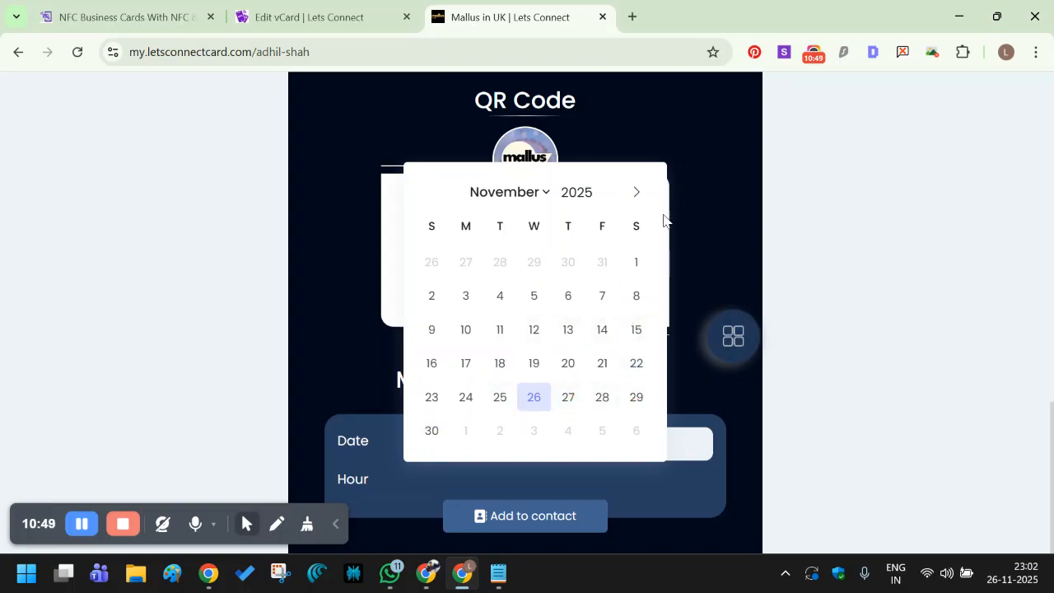
Pick 01 Dec 2025 and the 12:00 AM – 12:30 AM slot on the public page.
click(634, 191)
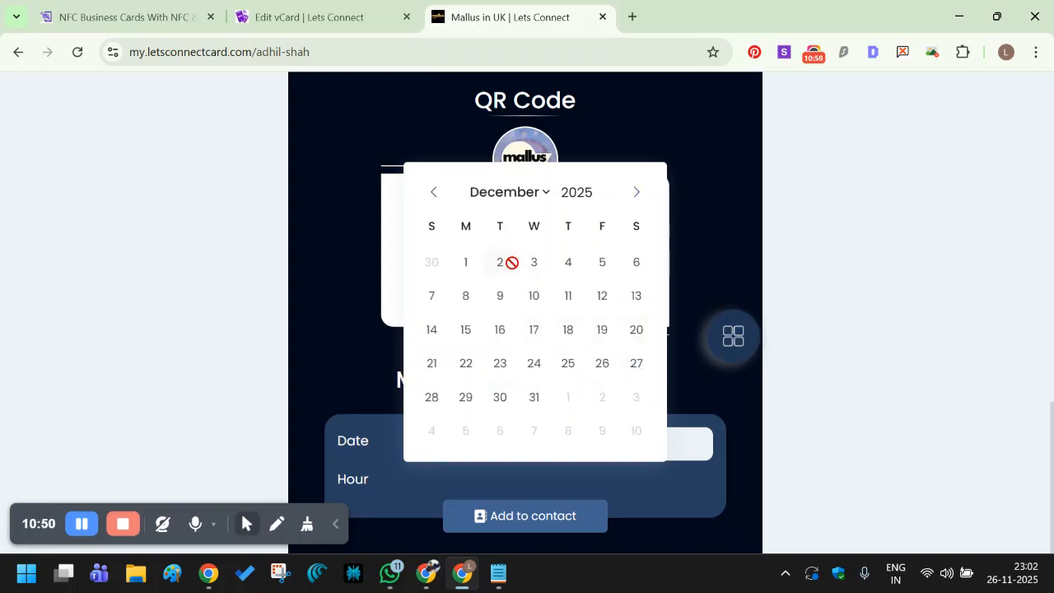
click(467, 263)
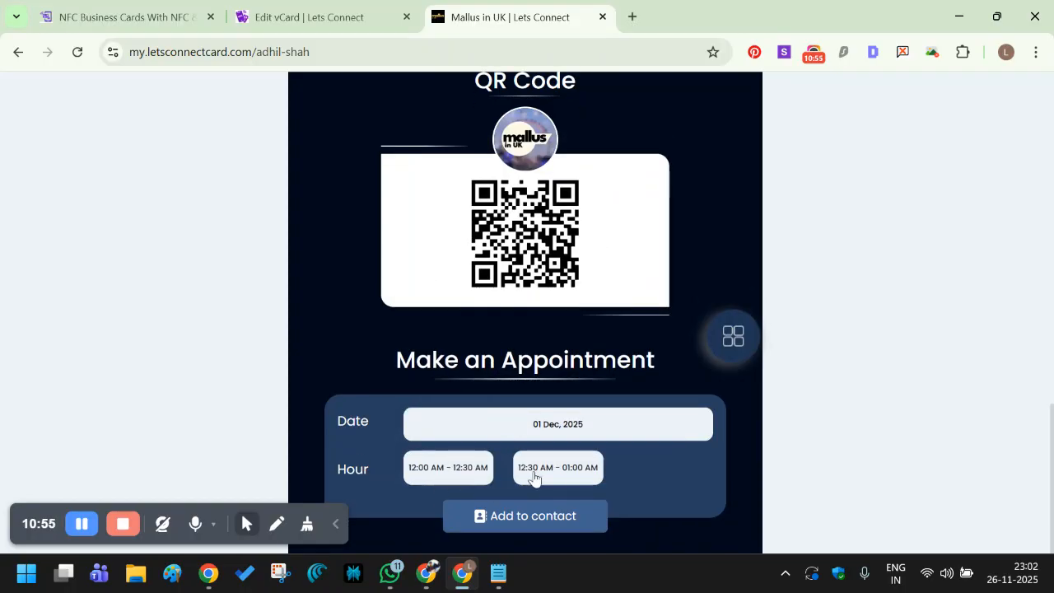
click(459, 469)
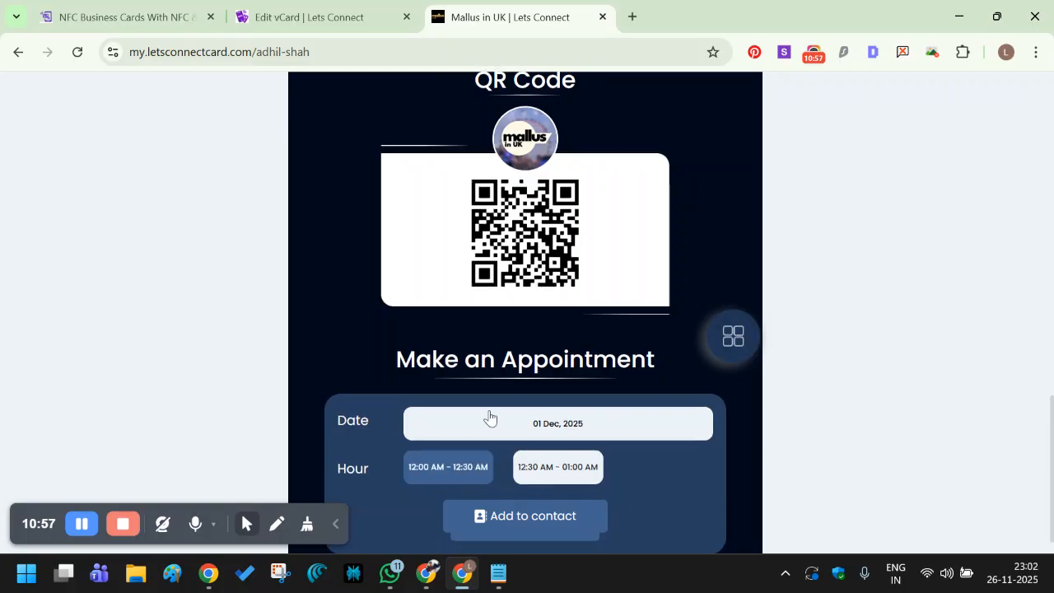
click(517, 486)
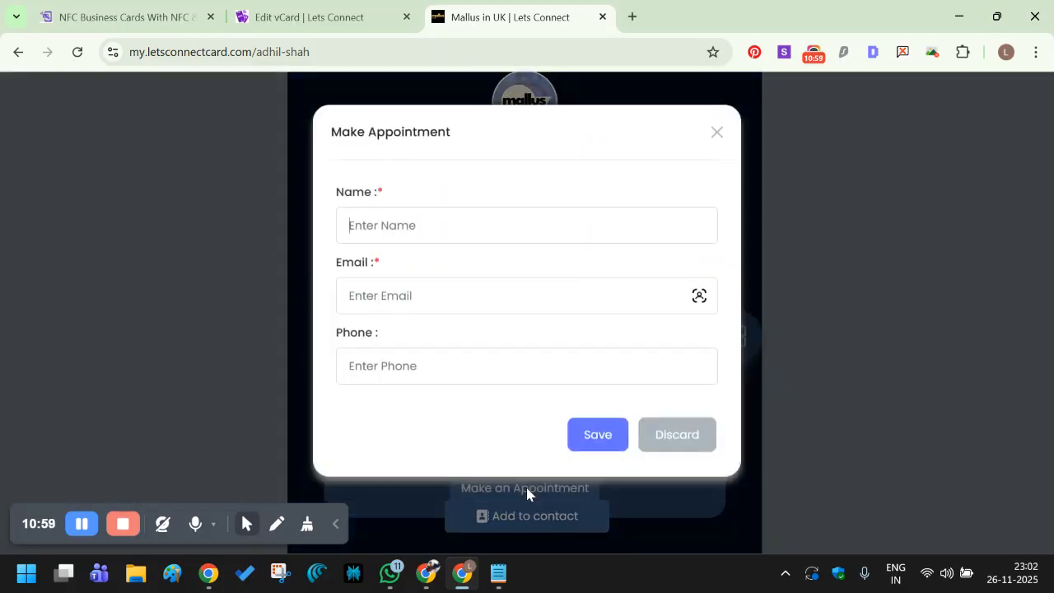
Close the booking form without booking and return to the Edit vCard tab.
click(419, 231)
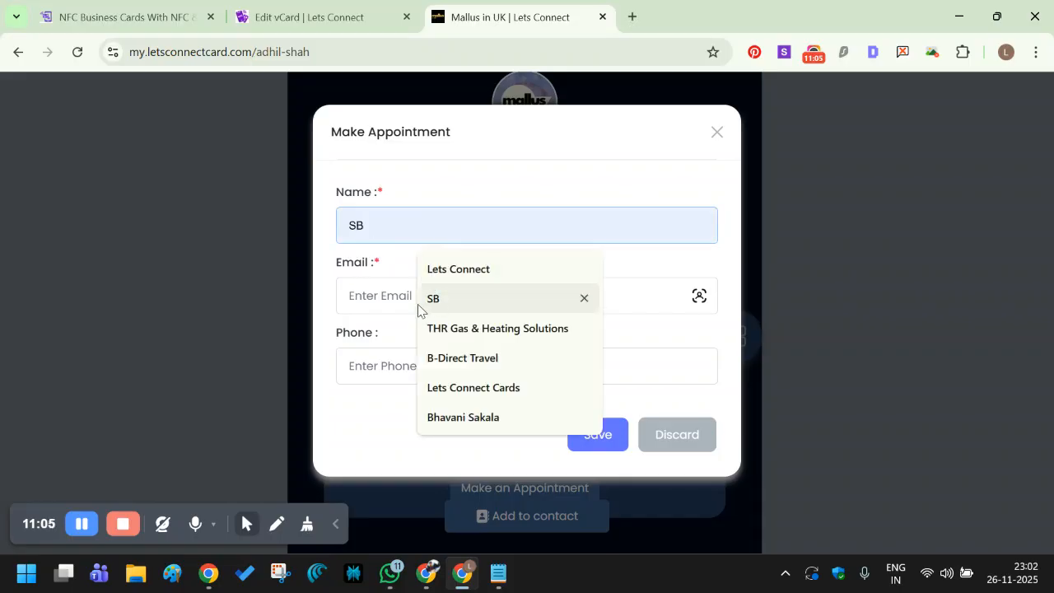
click(377, 302)
click(379, 369)
click(389, 427)
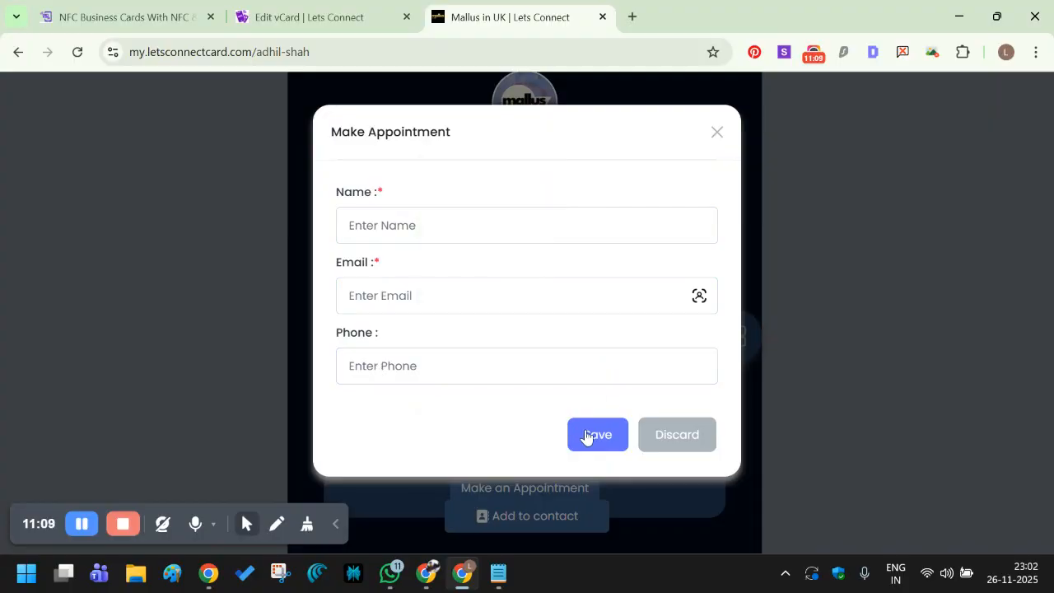
click(716, 133)
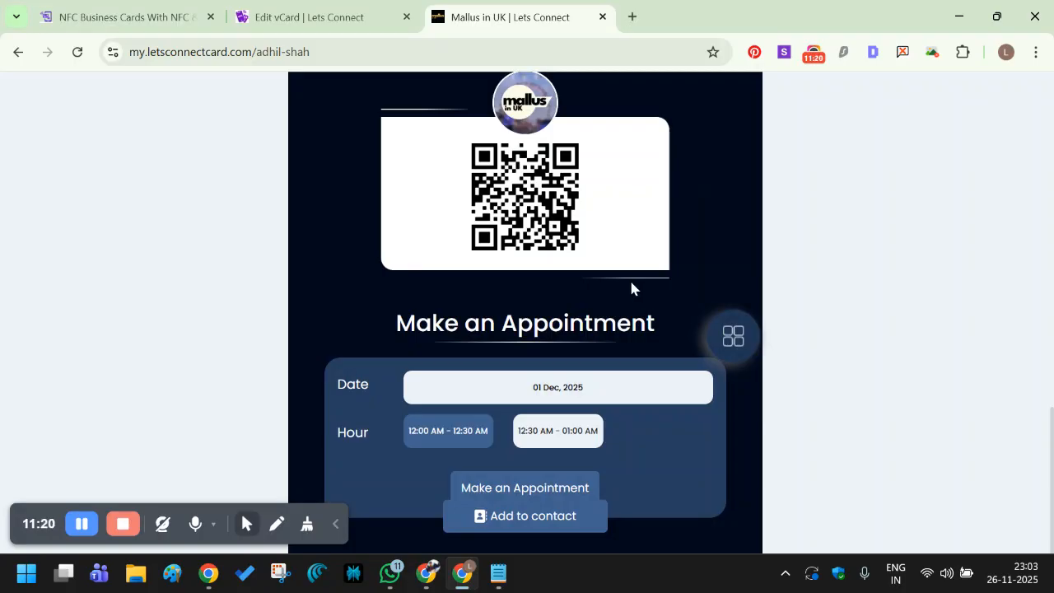
scroll(456, 196, up, 3)
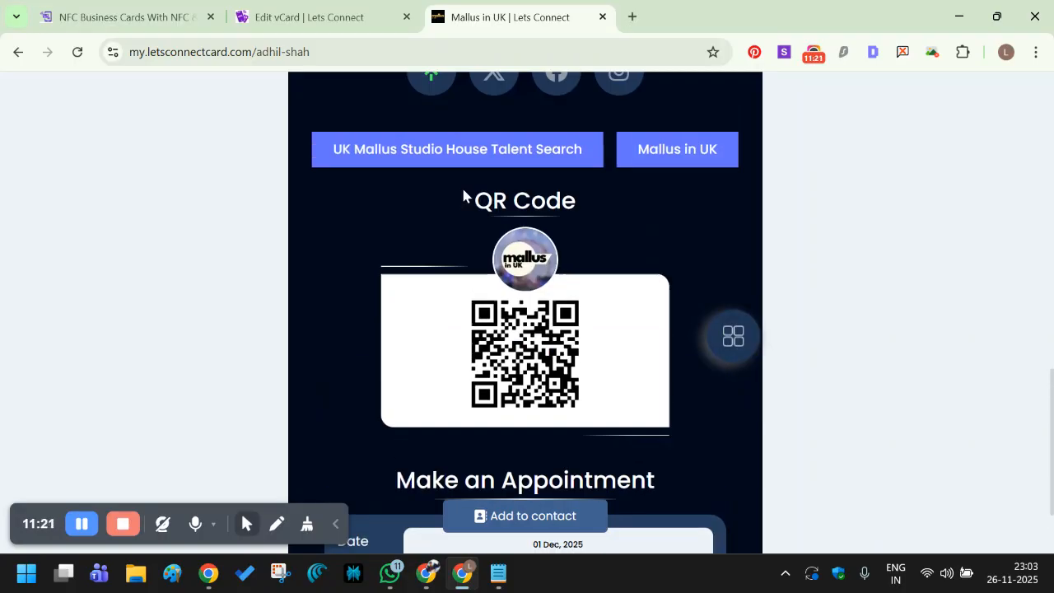
scroll(450, 196, up, 2)
key(ctrl+shift+Tab)
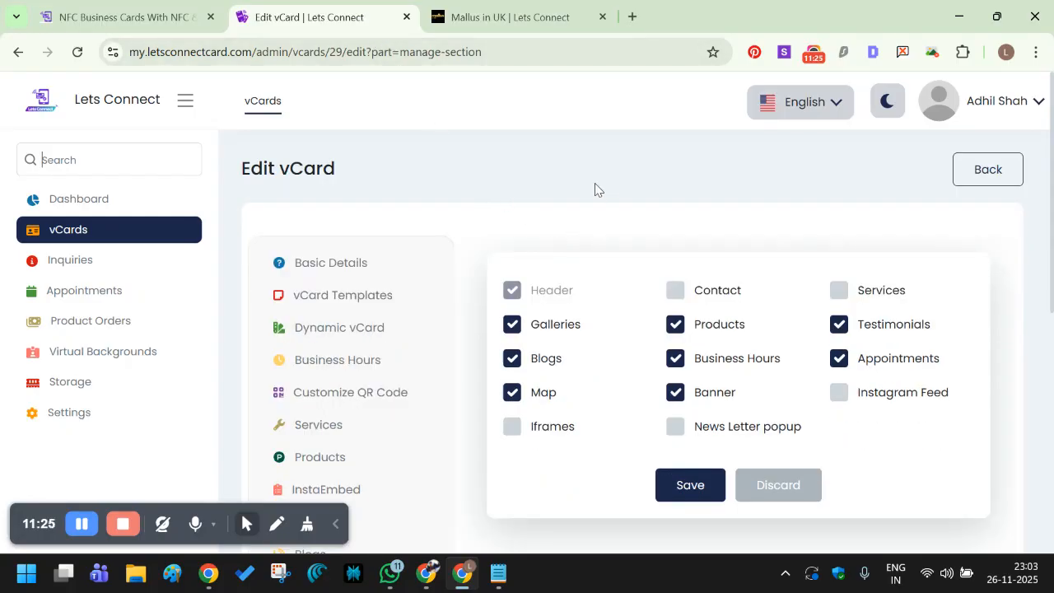
Check the empty Inquiries and Appointments lists, then return to the vCards list.
click(87, 265)
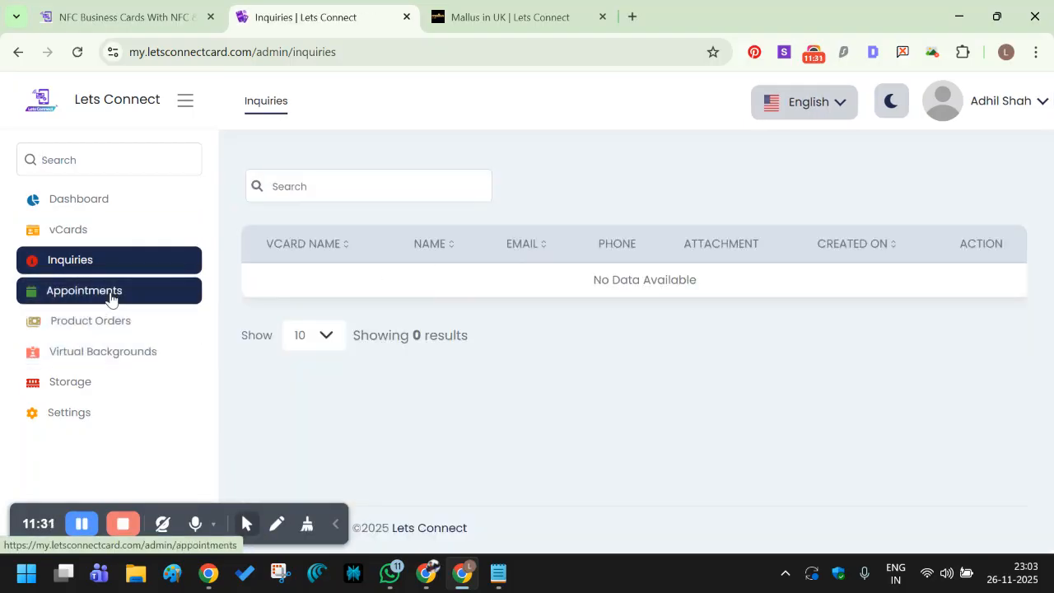
click(111, 298)
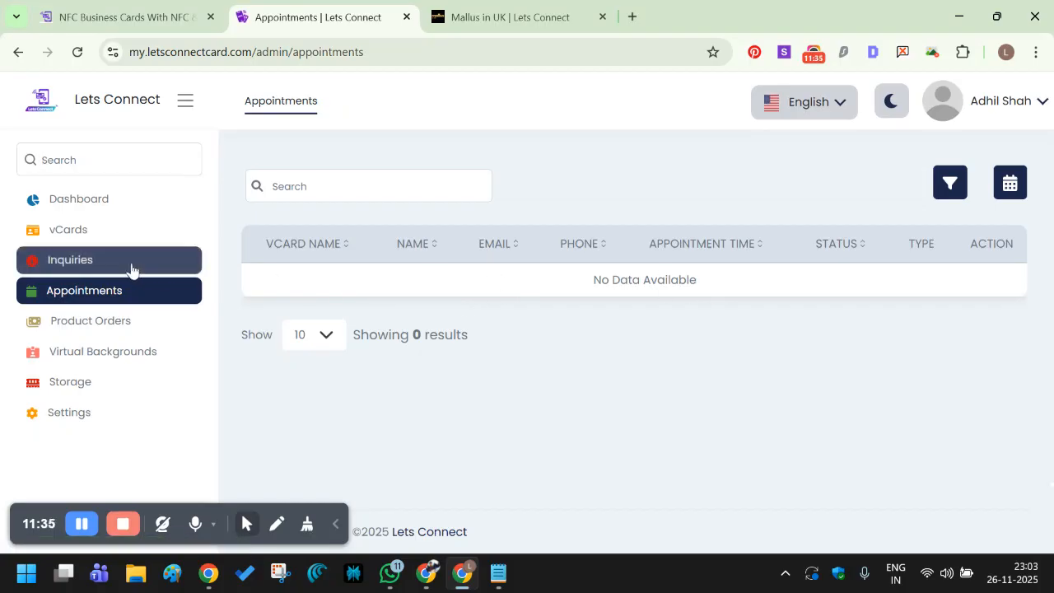
click(102, 238)
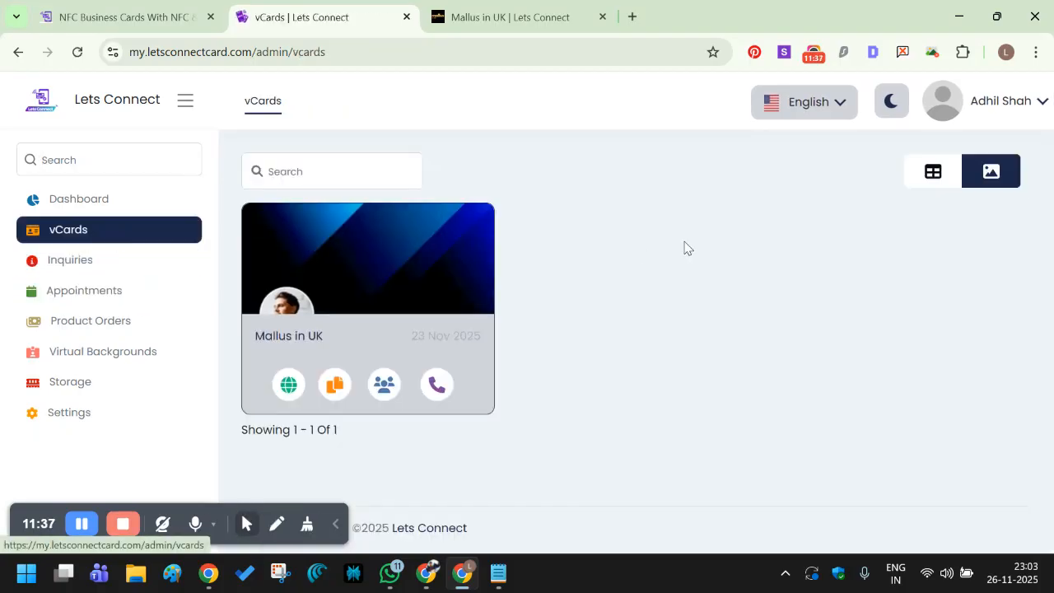
mouse_move(348, 367)
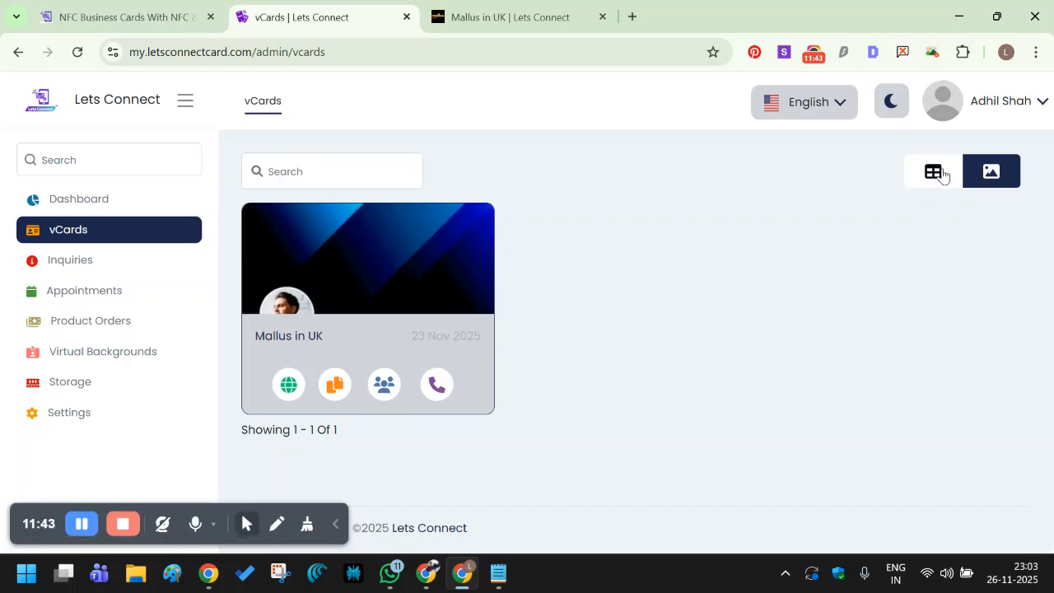
click(941, 173)
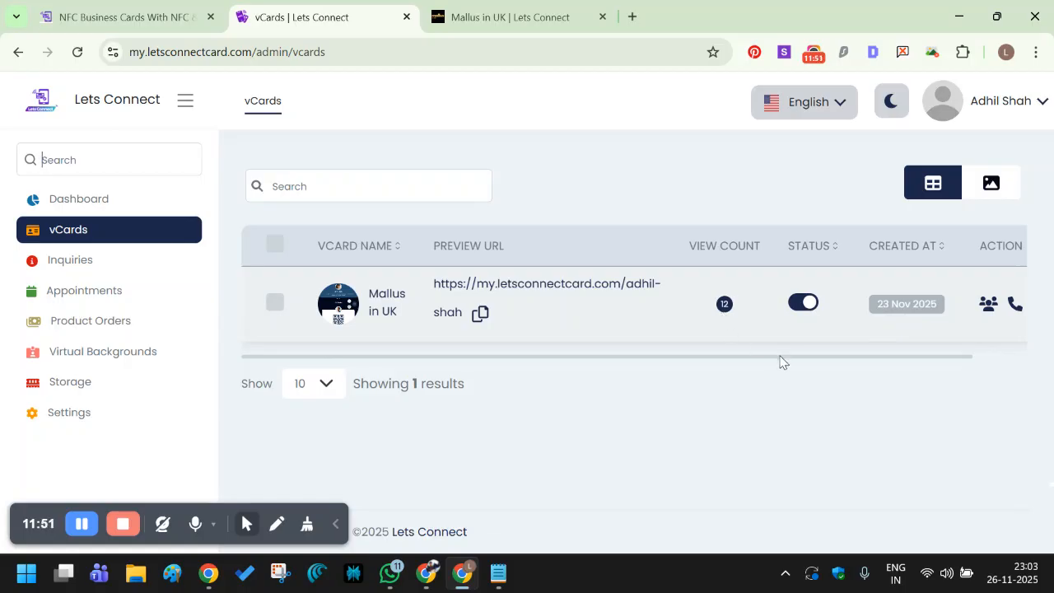
drag(779, 355, 845, 355)
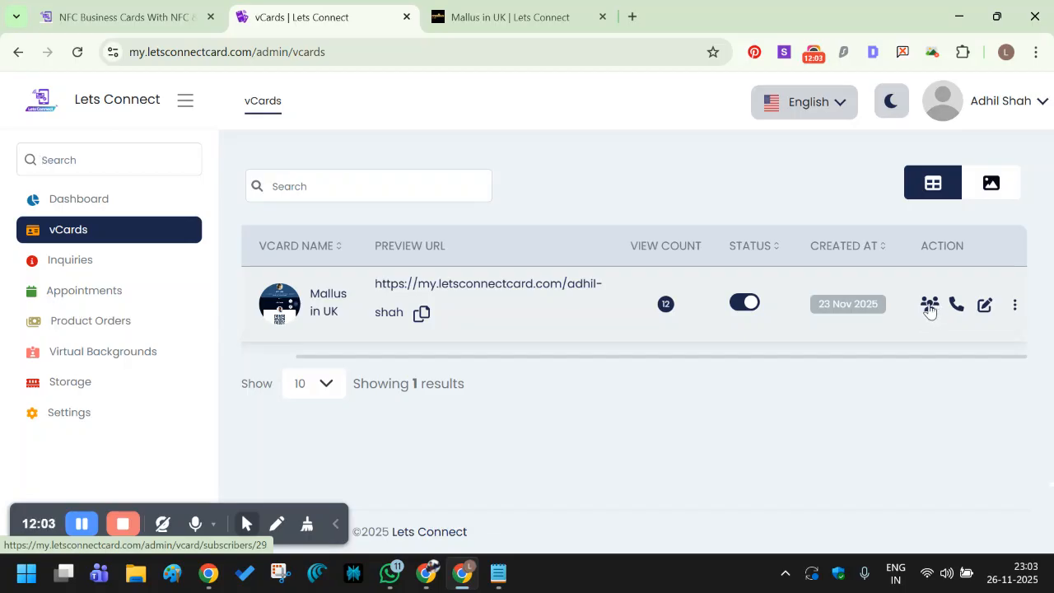
click(928, 307)
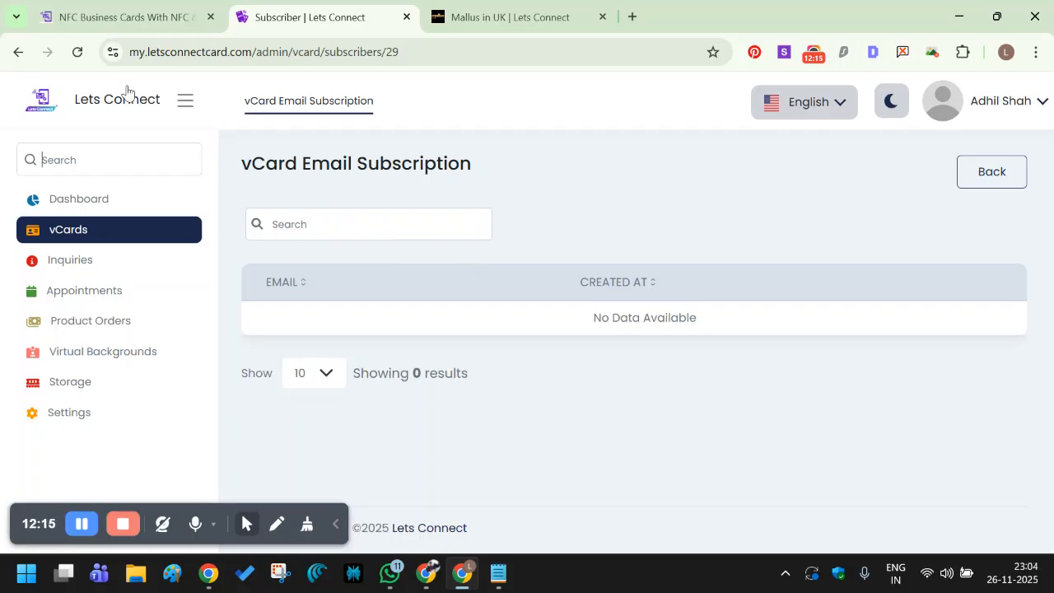
click(19, 56)
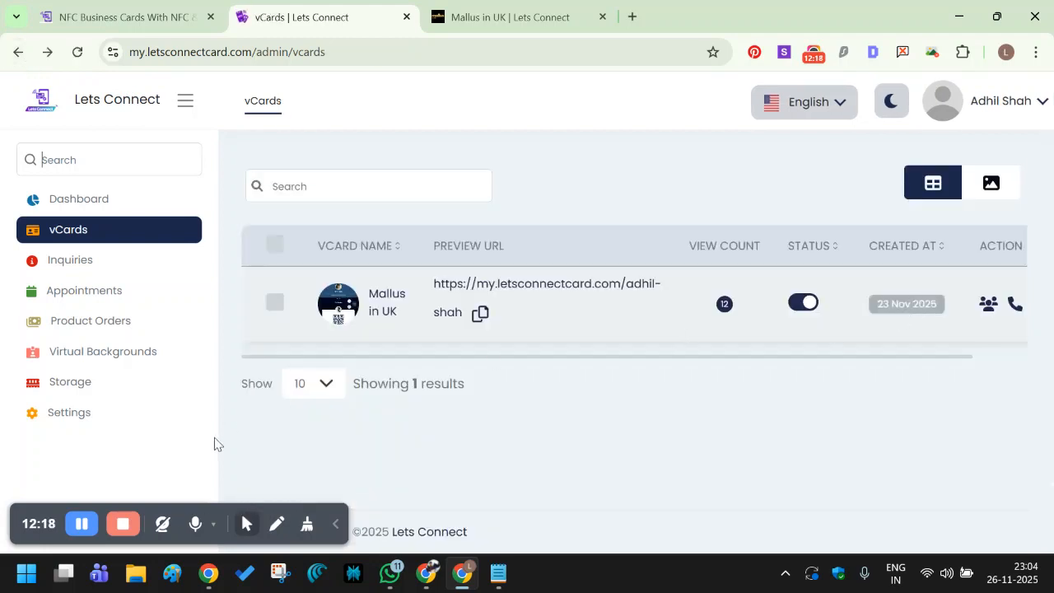
Turn on 'Ask Details before downloading Contact' in the general Settings.
click(100, 415)
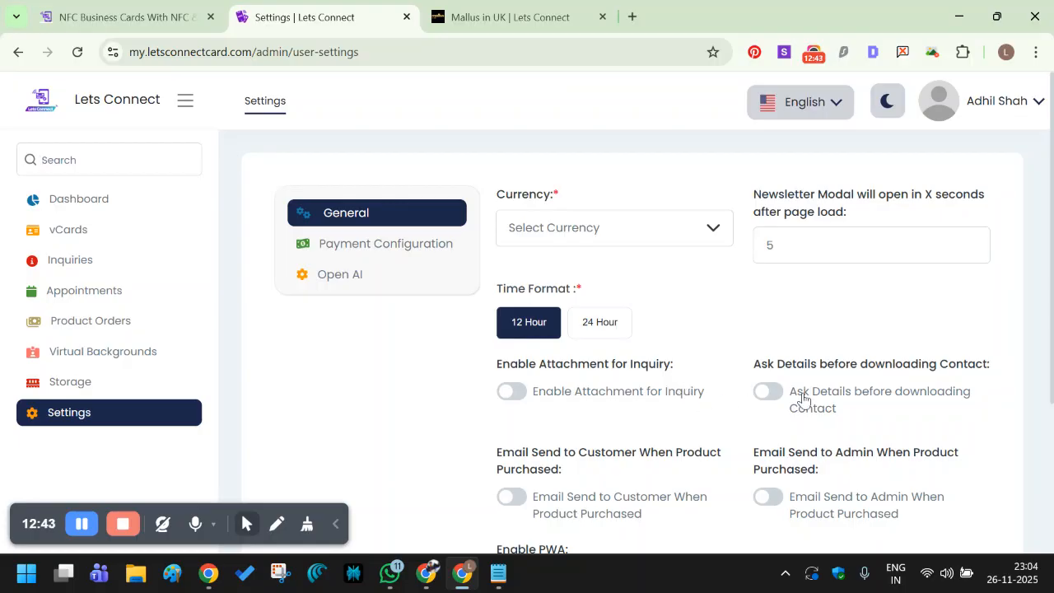
scroll(817, 372, down, 1)
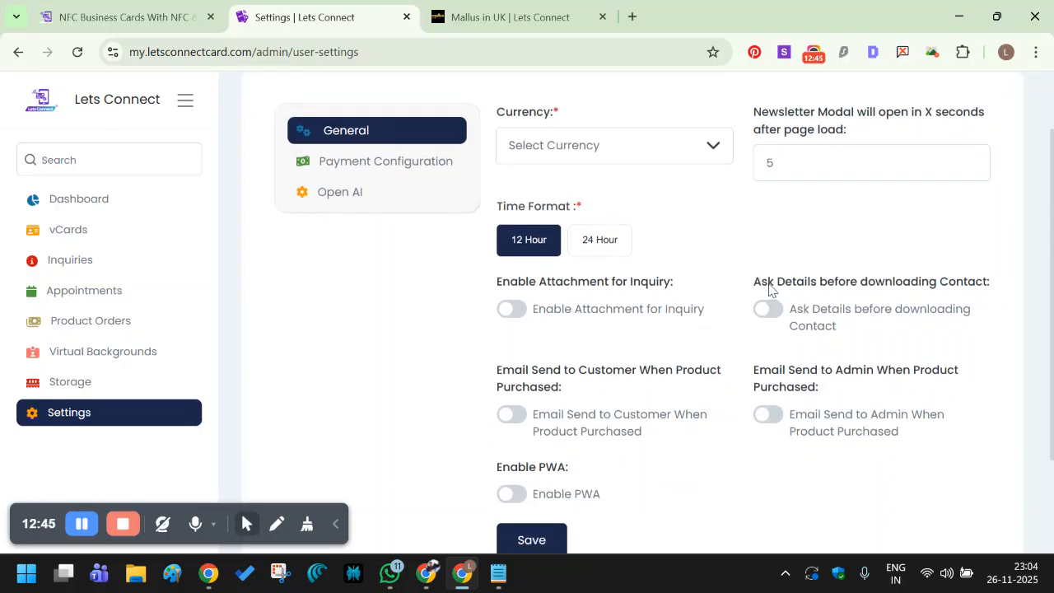
drag(762, 285, 782, 311)
click(782, 311)
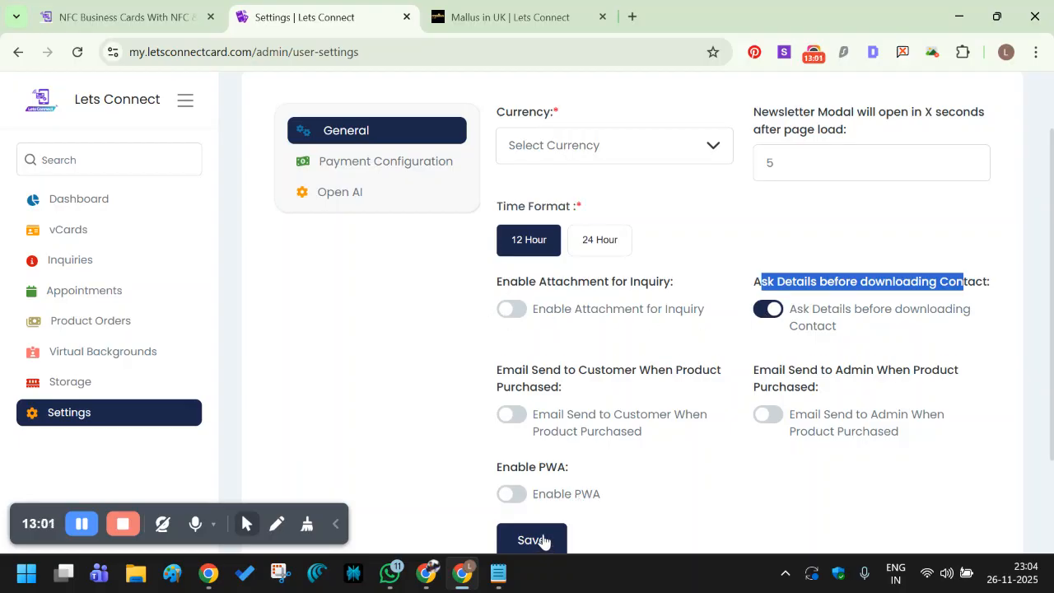
scroll(544, 493, down, 1)
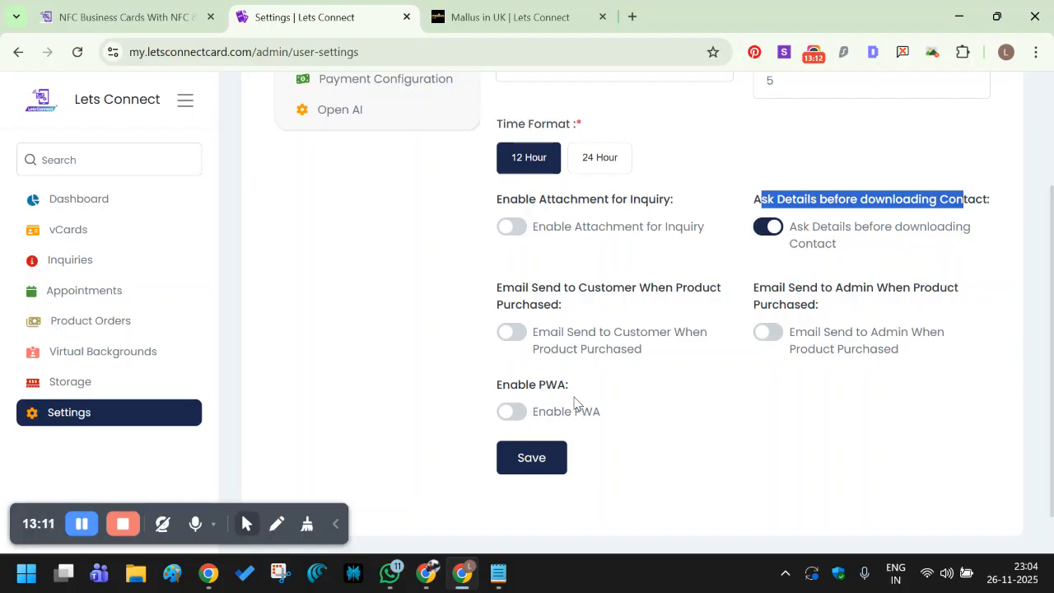
Enable PWA and pick the mallusinuk image as the PWA icon.
click(512, 412)
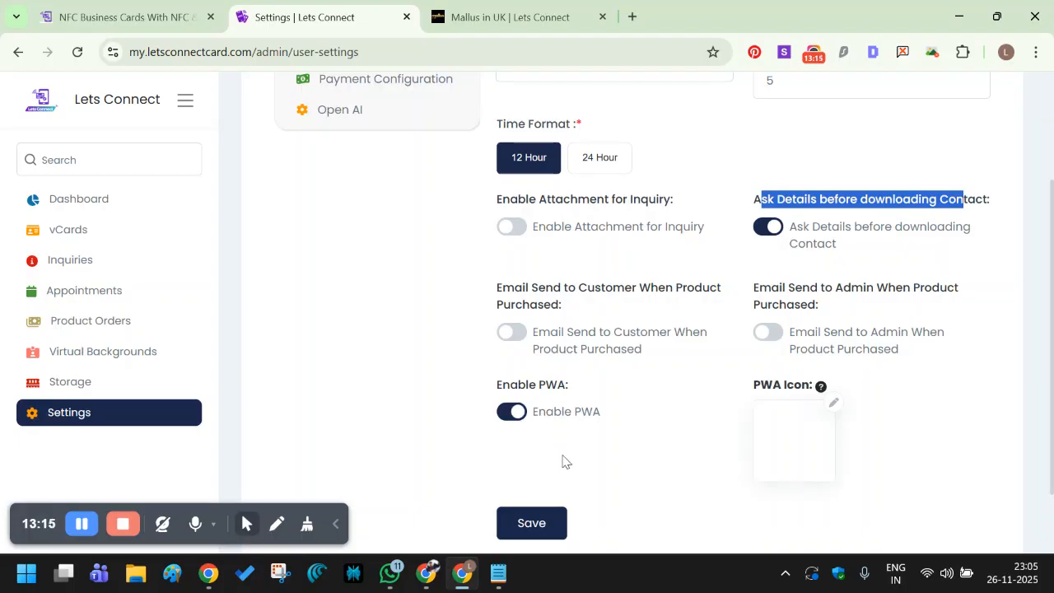
click(835, 409)
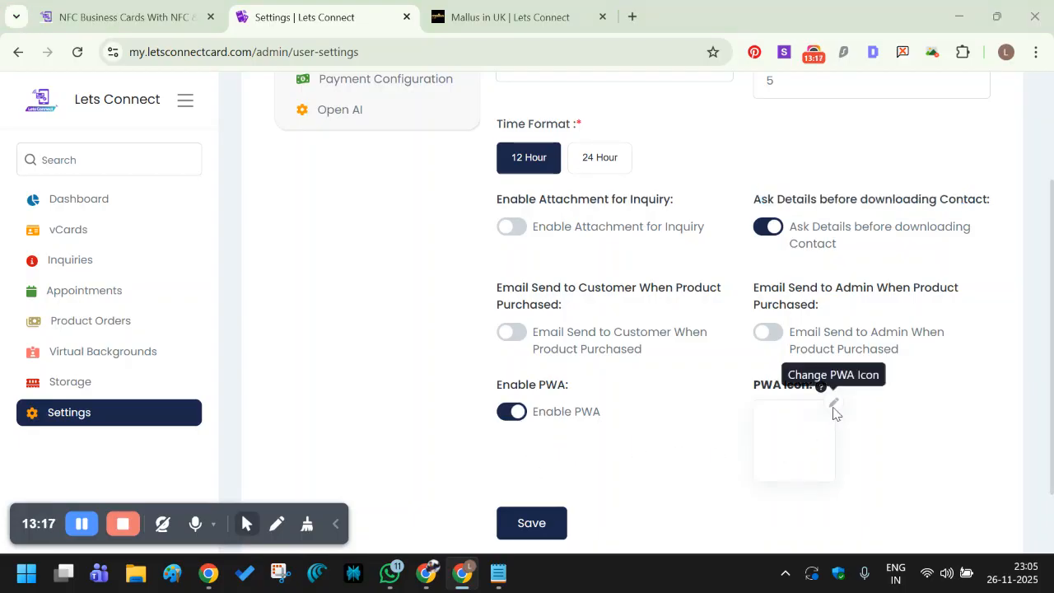
scroll(461, 237, down, 1)
scroll(461, 237, down, 8)
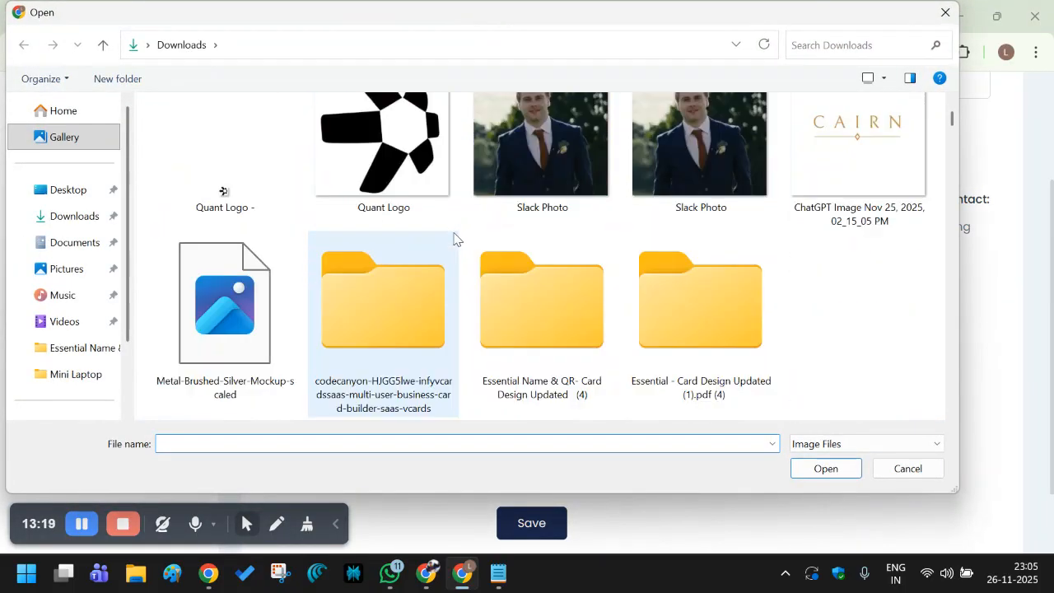
scroll(455, 238, down, 5)
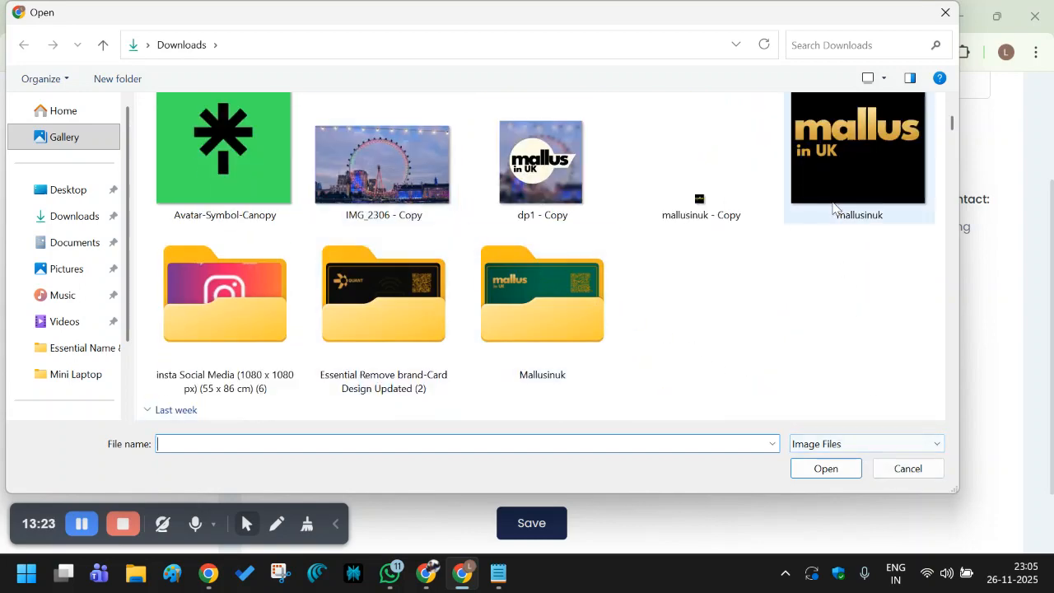
double_click(829, 169)
Save the general settings, then save them a second time.
scroll(694, 346, down, 1)
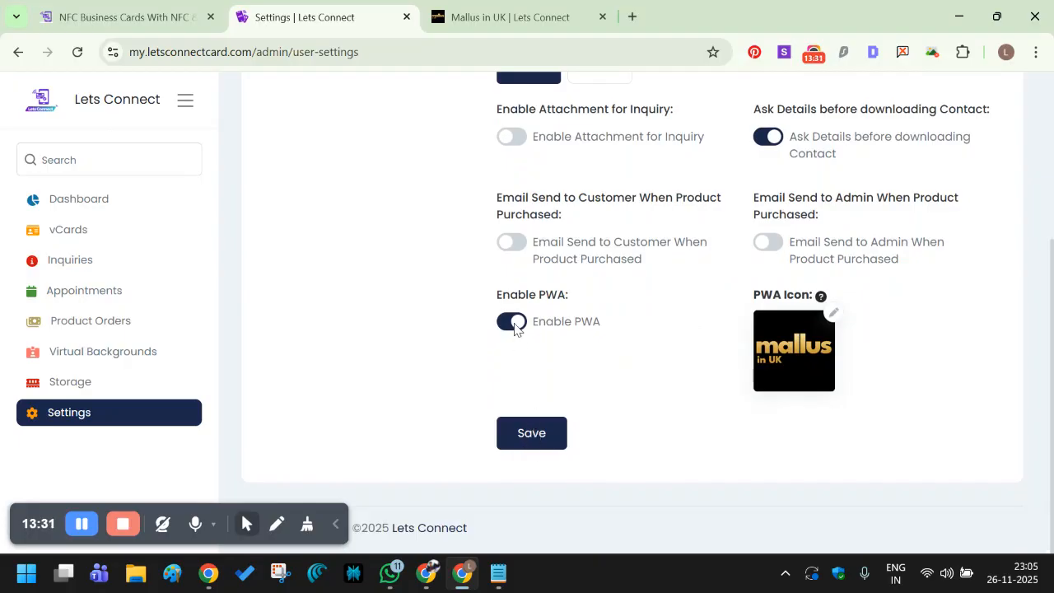
click(532, 436)
scroll(656, 419, down, 4)
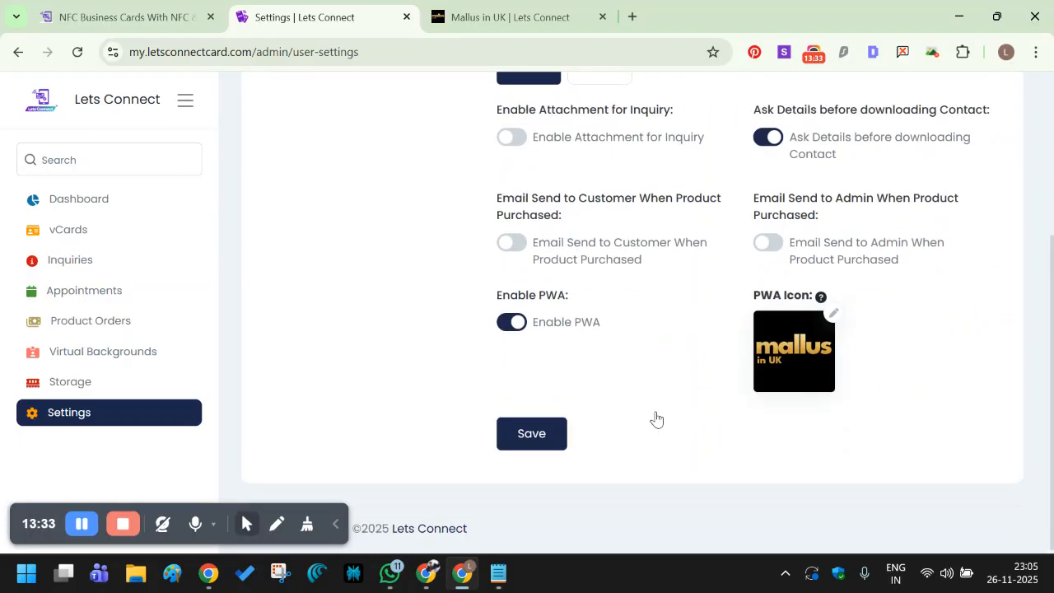
scroll(574, 390, up, 4)
scroll(574, 390, down, 3)
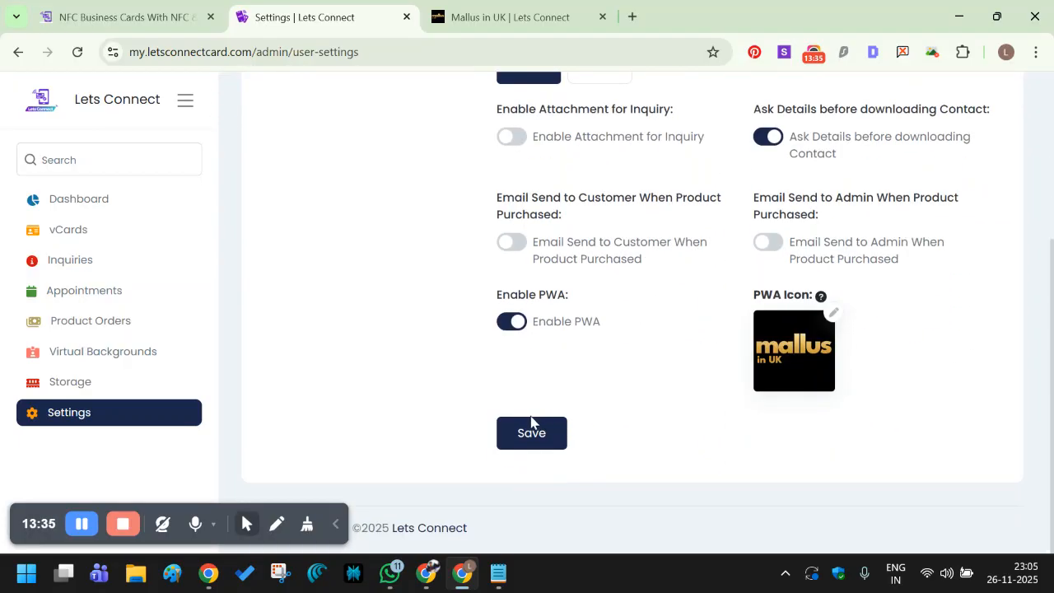
scroll(532, 428, up, 4)
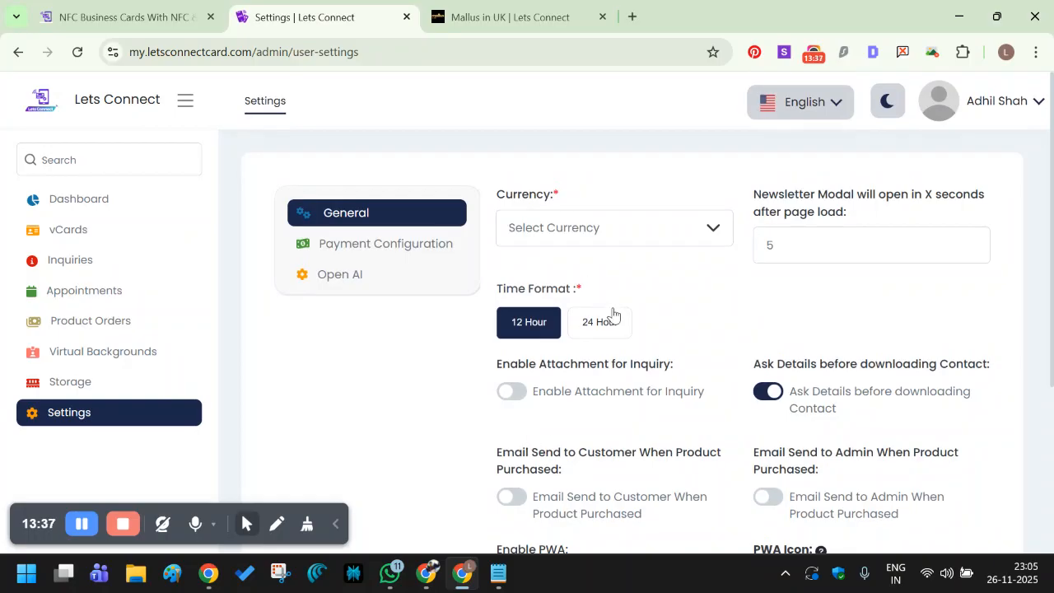
scroll(612, 316, down, 2)
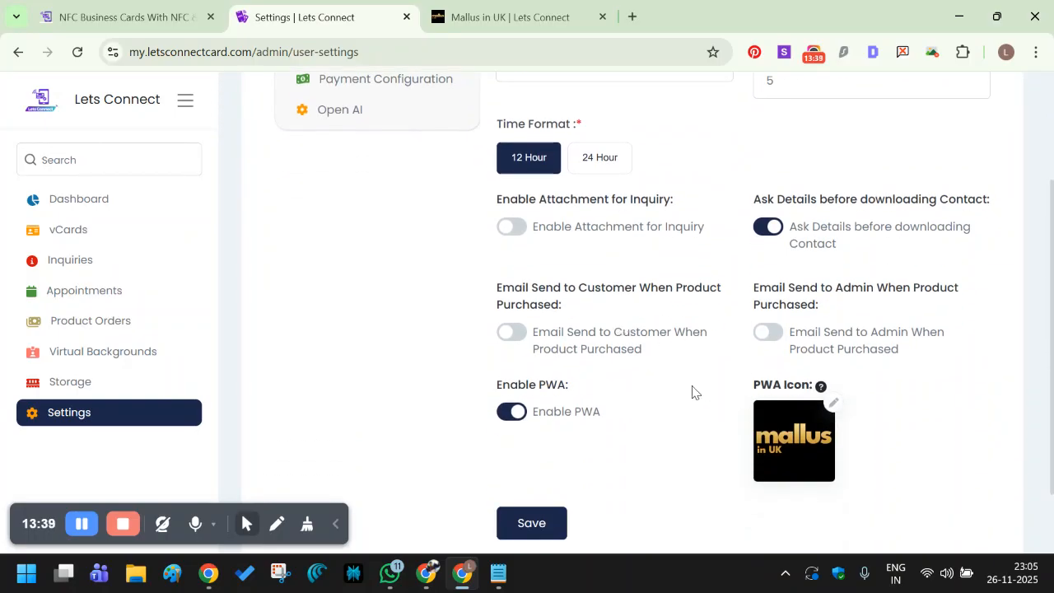
scroll(675, 392, down, 1)
scroll(669, 387, up, 3)
scroll(669, 387, up, 1)
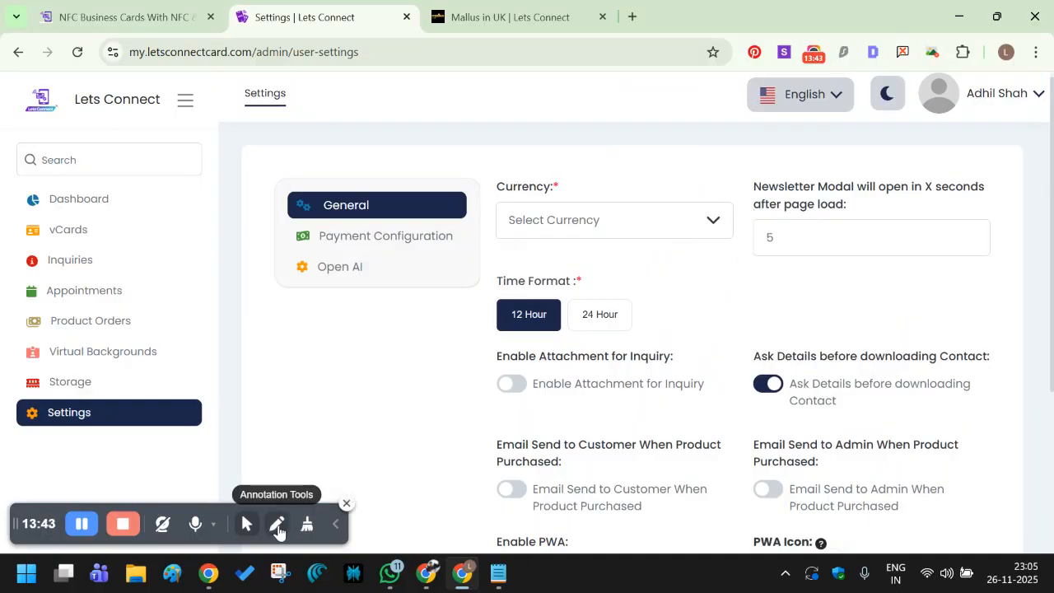
scroll(609, 416, down, 3)
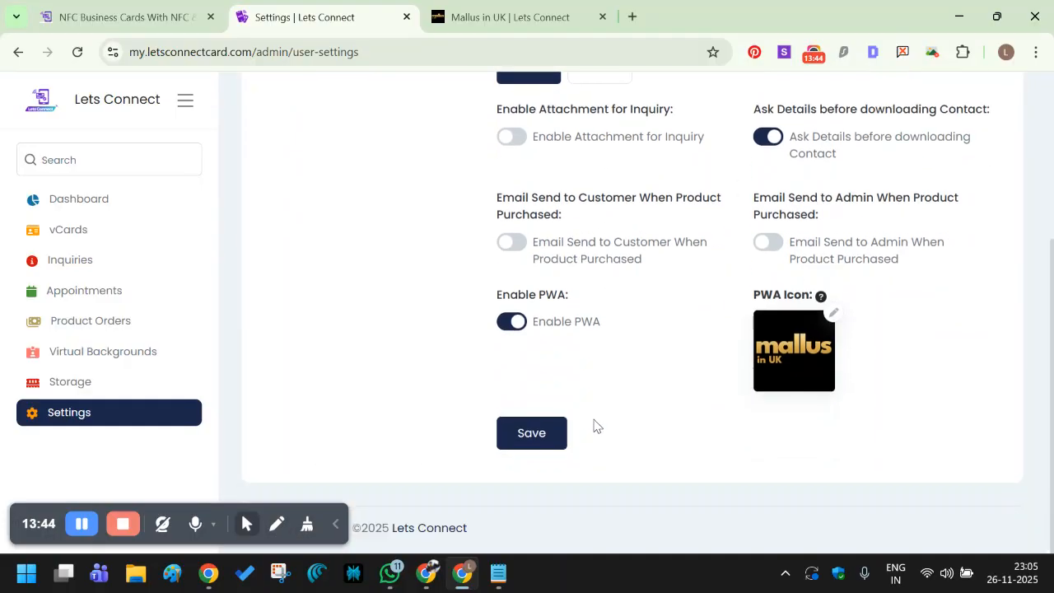
click(508, 437)
Set the currency to GBP United Kingdom Pound and save the settings.
click(544, 239)
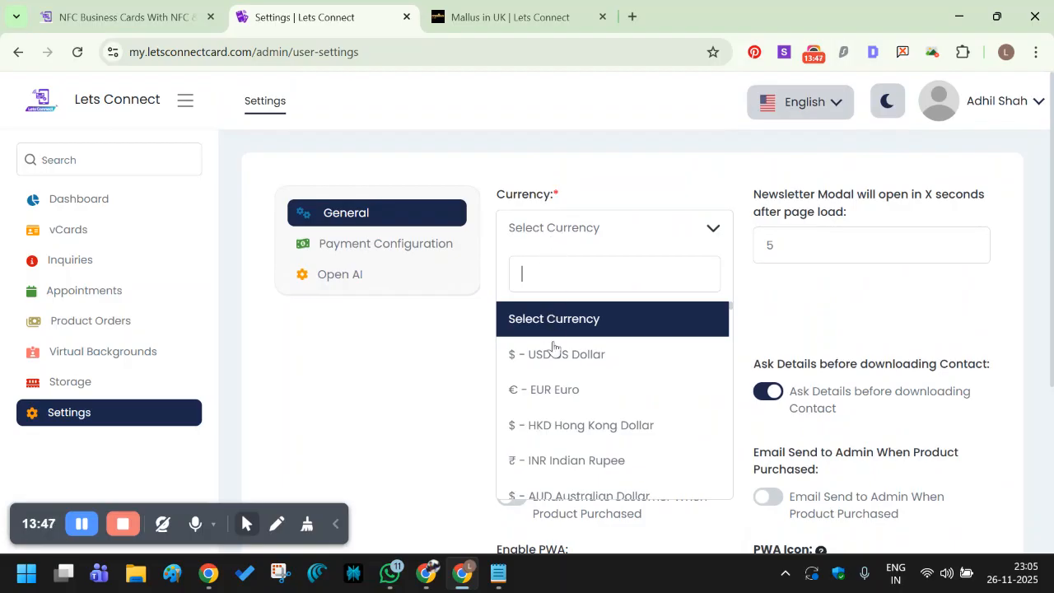
scroll(580, 353, down, 1)
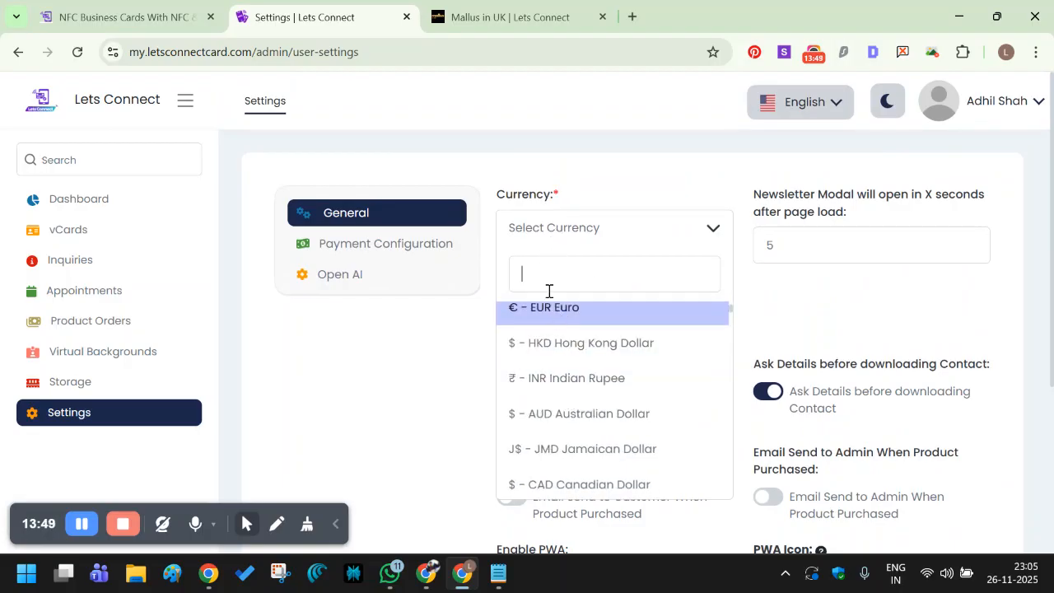
scroll(578, 414, up, 1)
scroll(586, 404, down, 5)
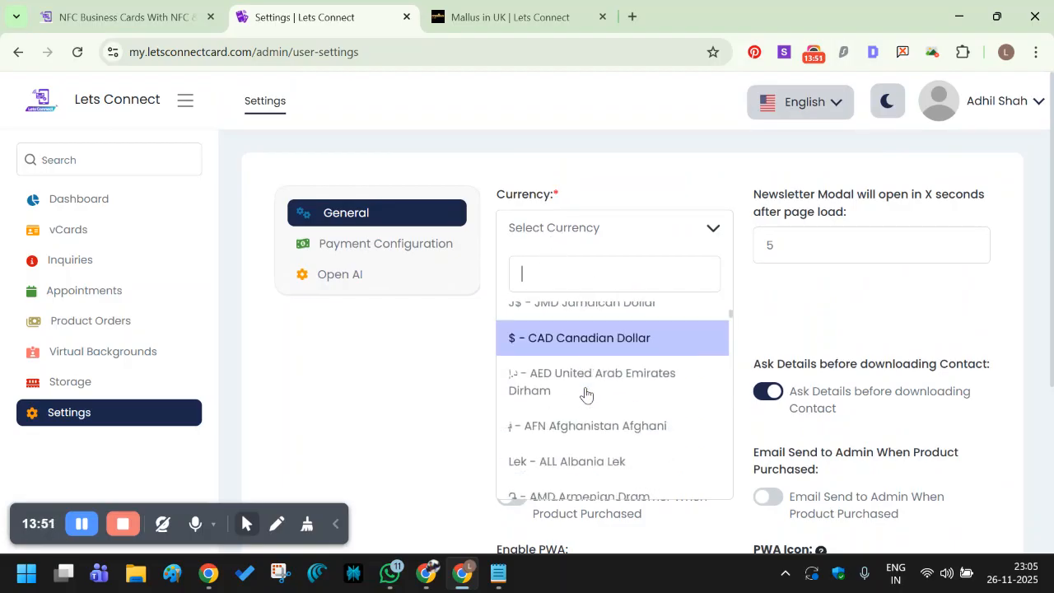
scroll(599, 412, down, 2)
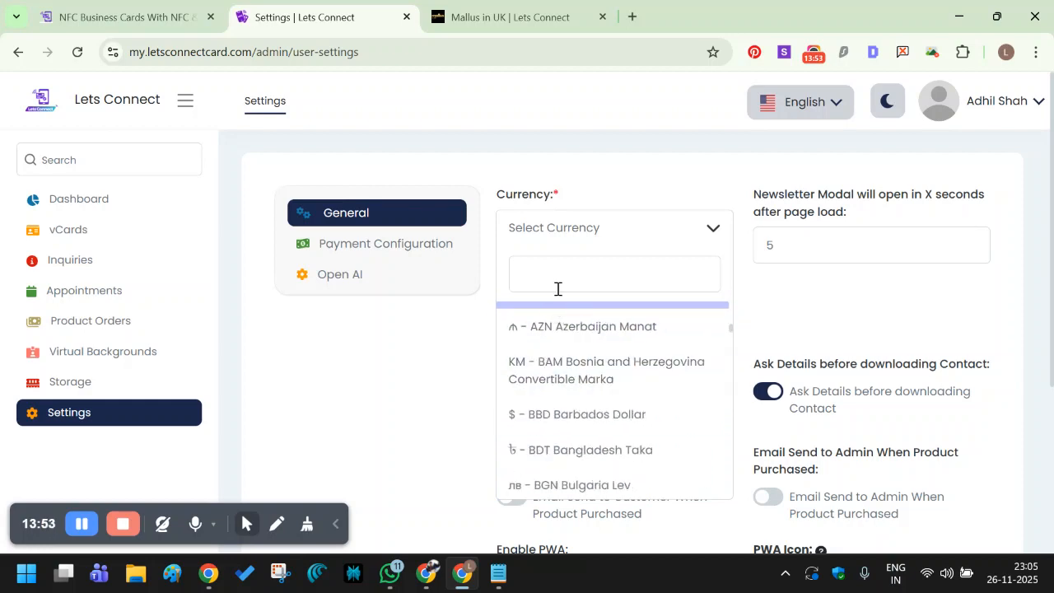
text(GB)
click(560, 321)
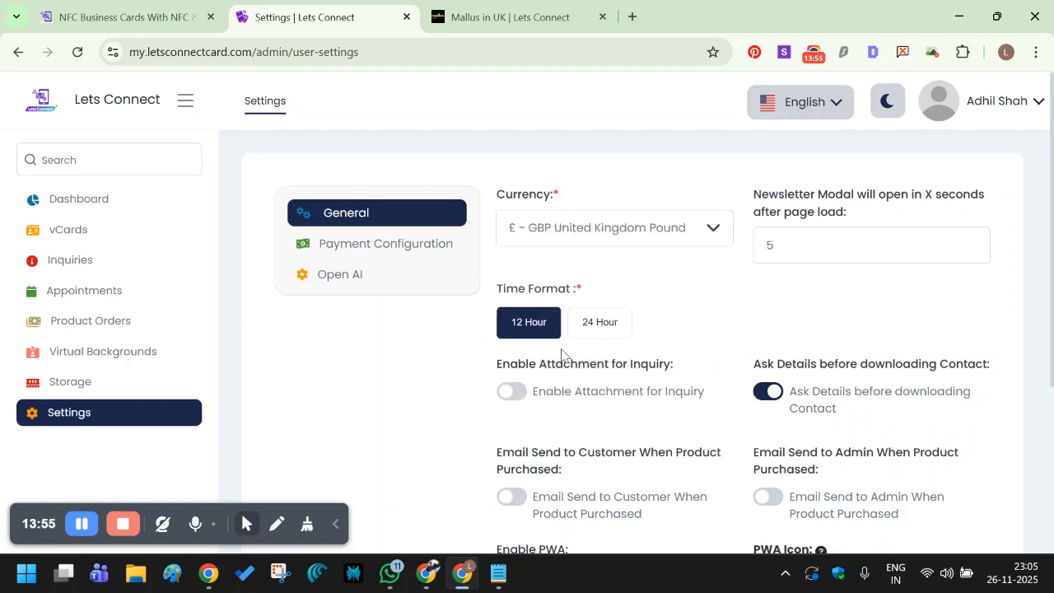
scroll(582, 398, down, 3)
click(546, 438)
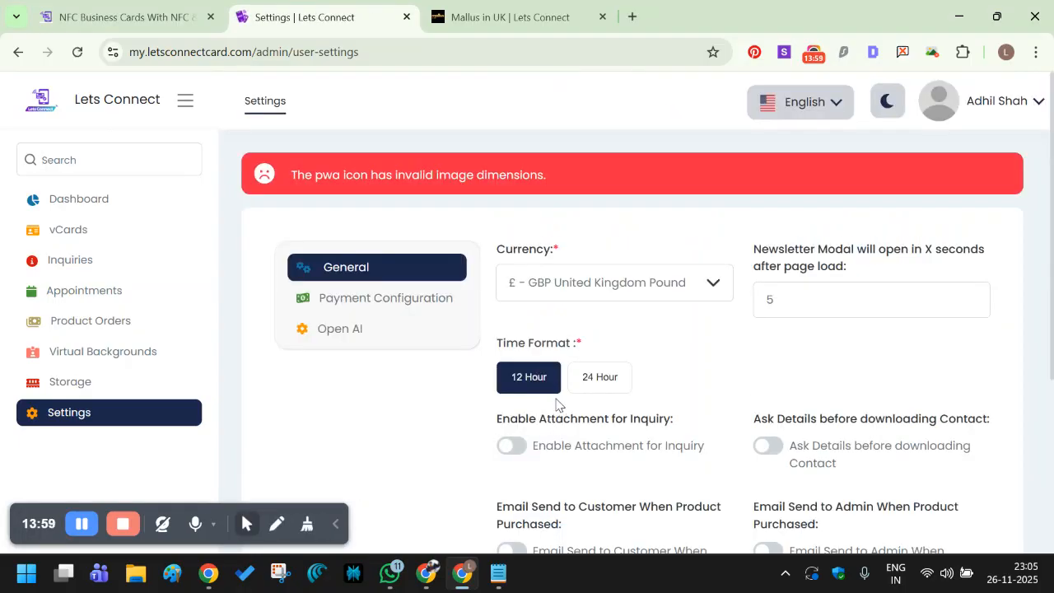
Re-enable the PWA option after the icon-size error and save the settings again.
scroll(724, 346, down, 3)
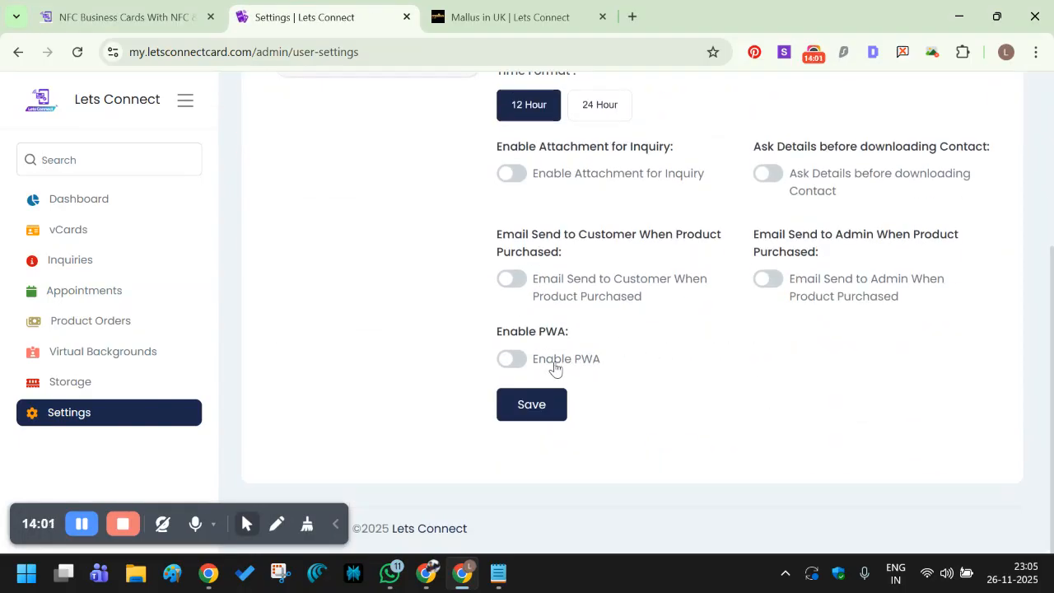
click(512, 359)
mouse_move(820, 337)
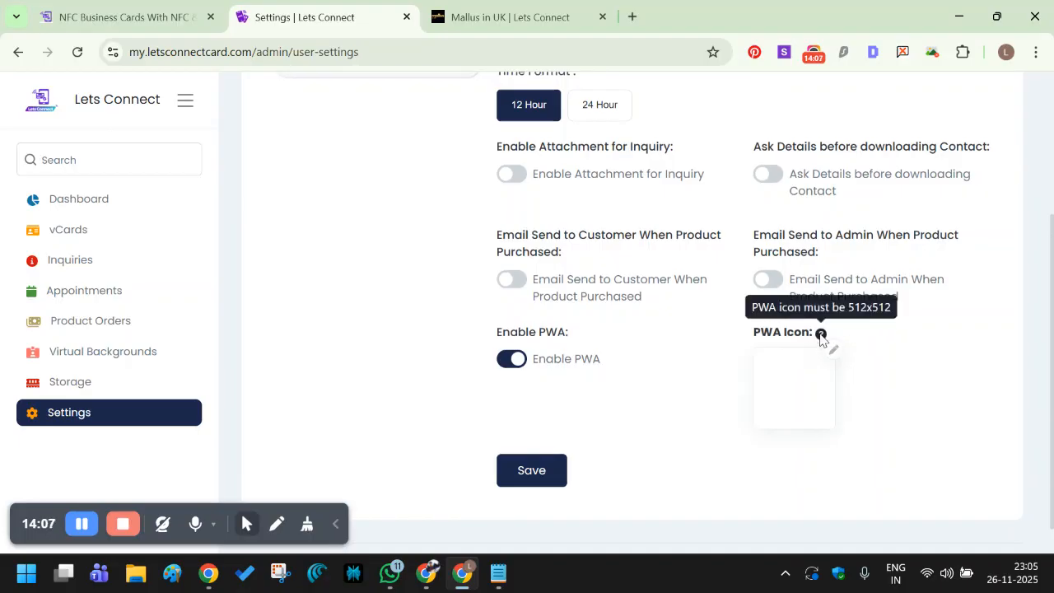
click(531, 469)
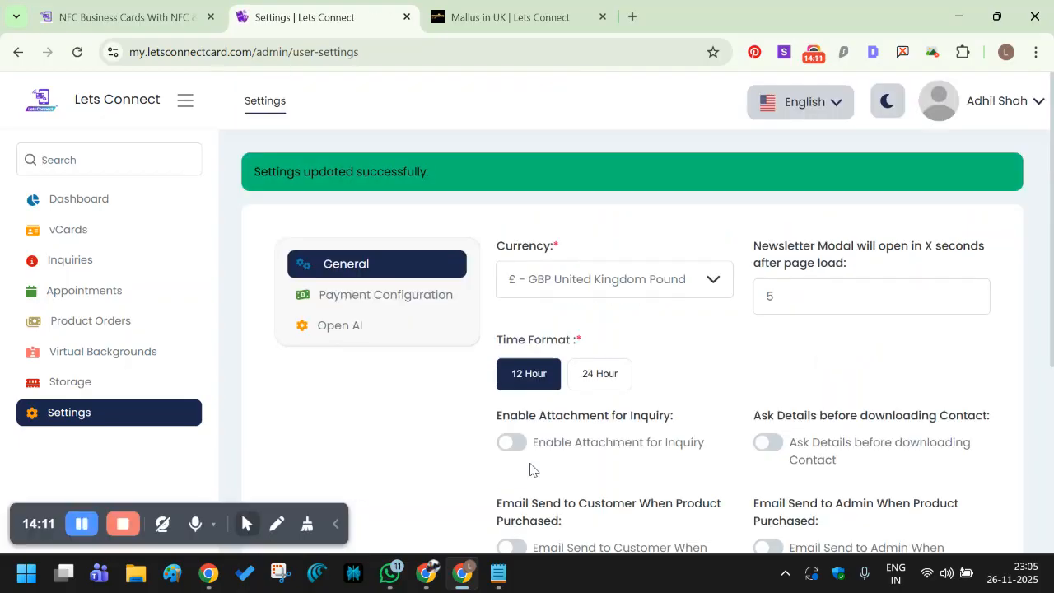
scroll(532, 466, down, 4)
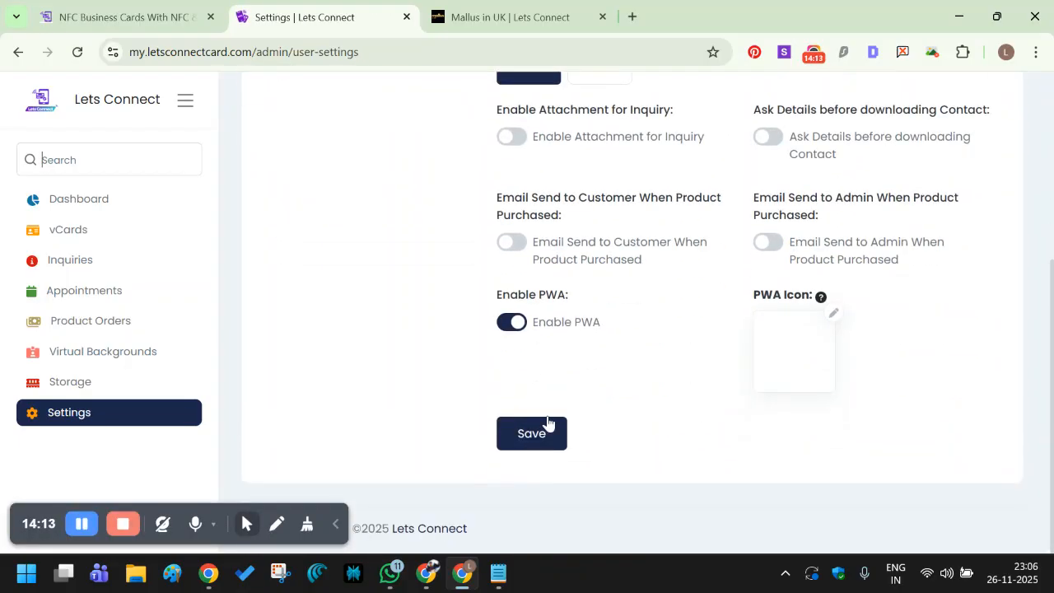
click(517, 5)
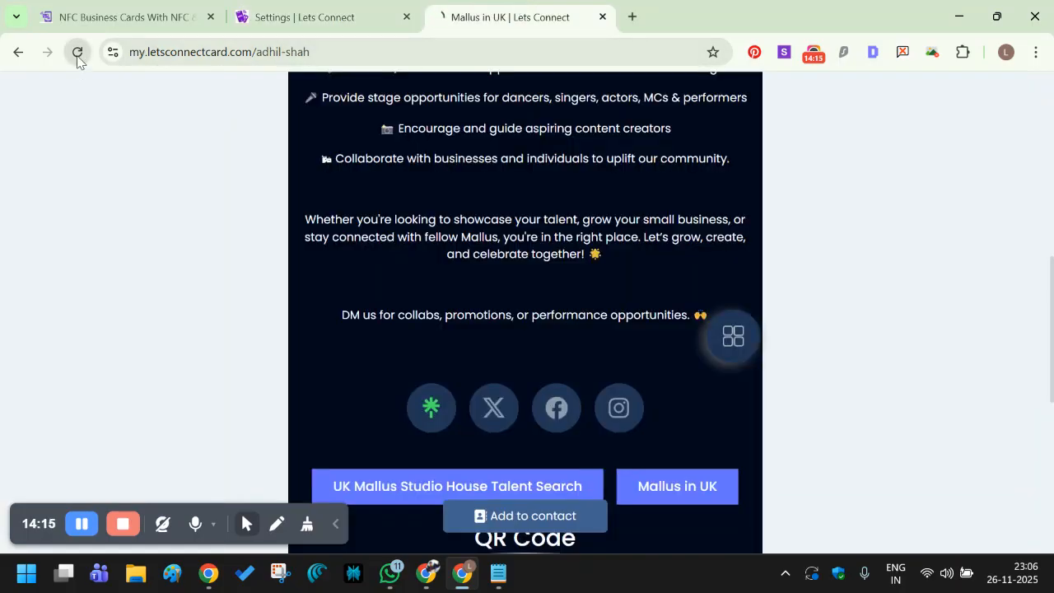
Reload the Mallus in UK public page, dismiss the Install as App prompt, and download the contact.
click(78, 52)
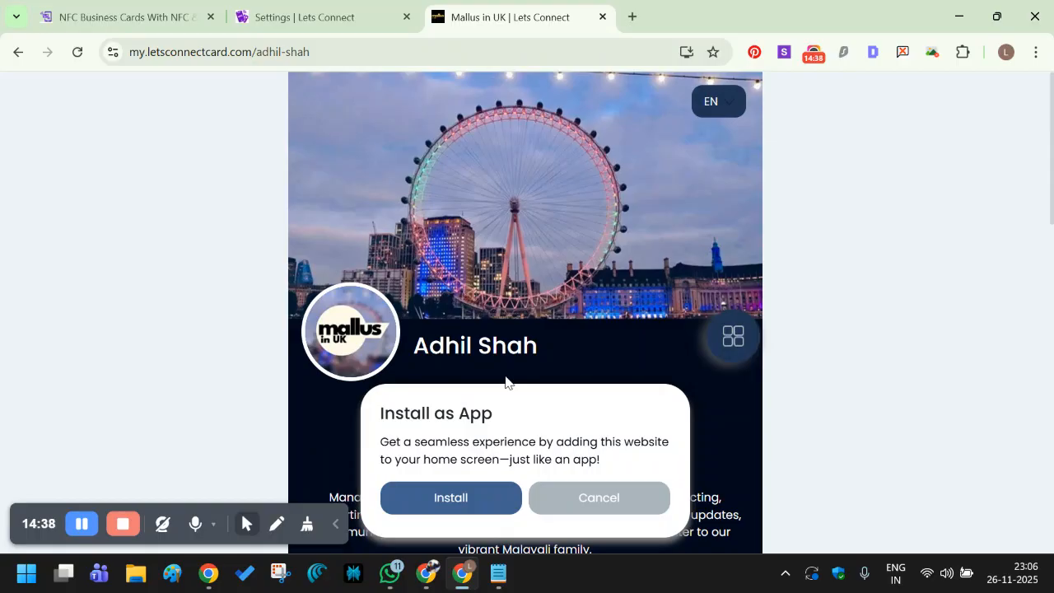
click(570, 484)
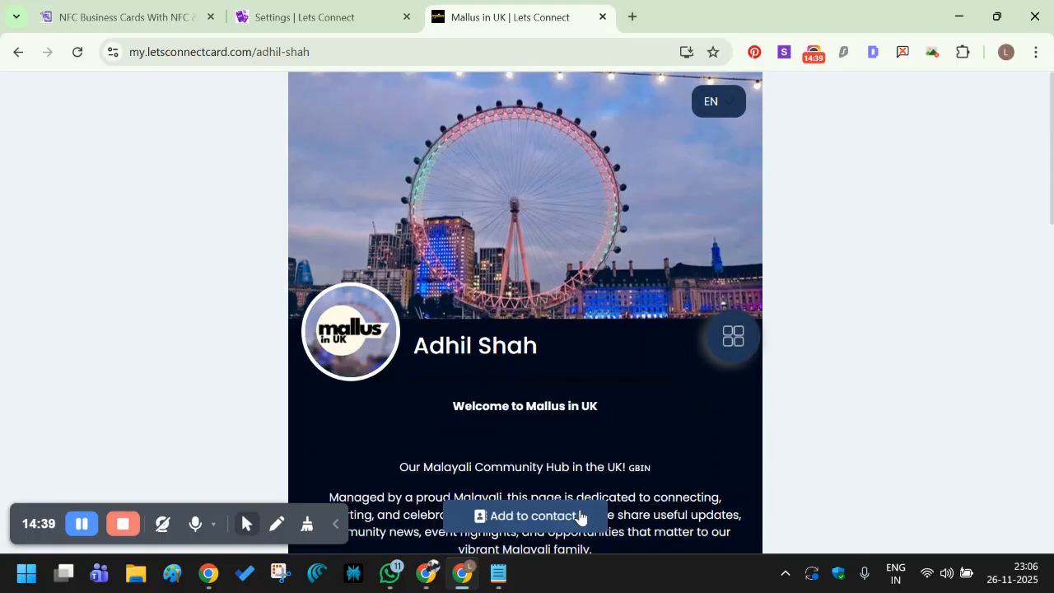
scroll(533, 424, down, 8)
scroll(527, 420, down, 5)
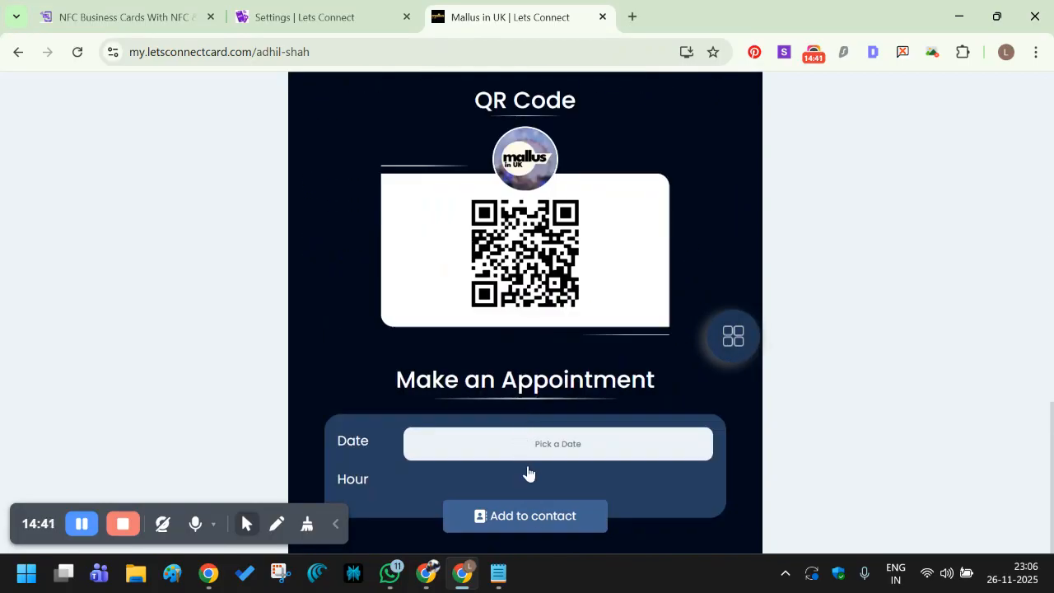
click(535, 527)
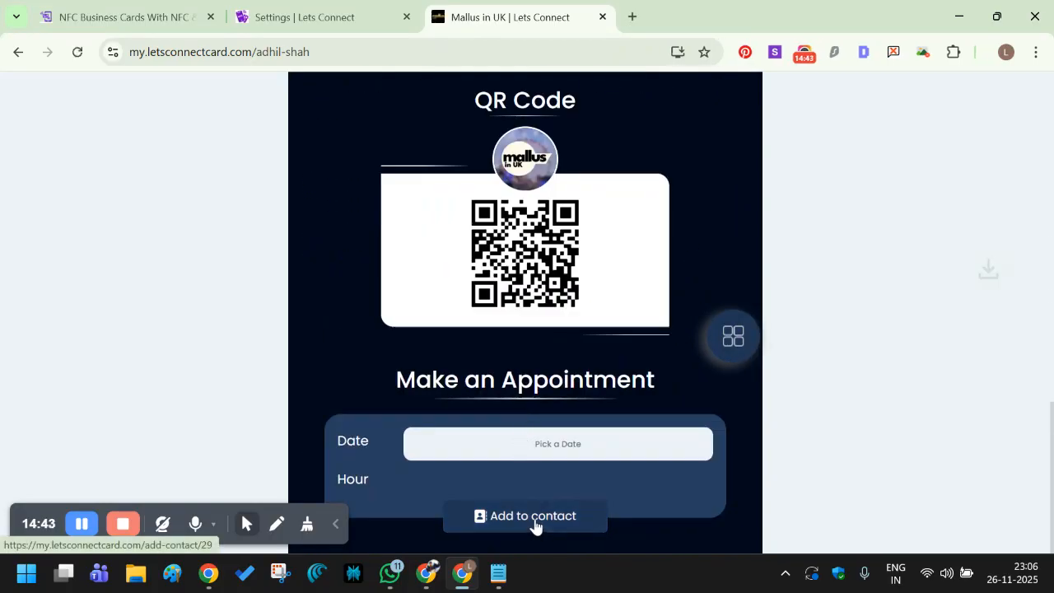
Turn on Ask Details before downloading Contact in Settings and save.
click(289, 18)
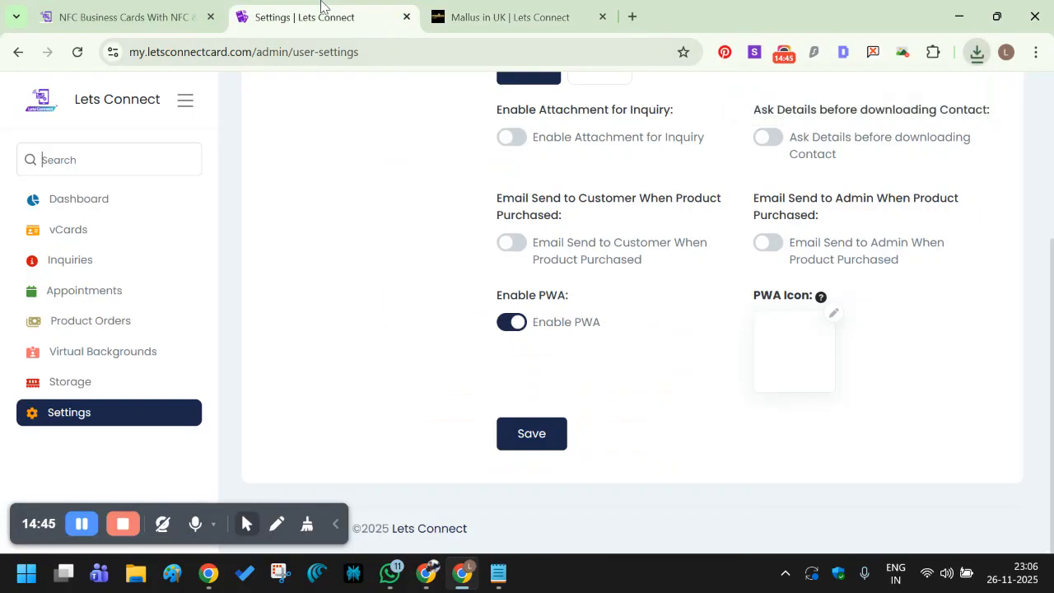
scroll(745, 263, up, 1)
click(769, 220)
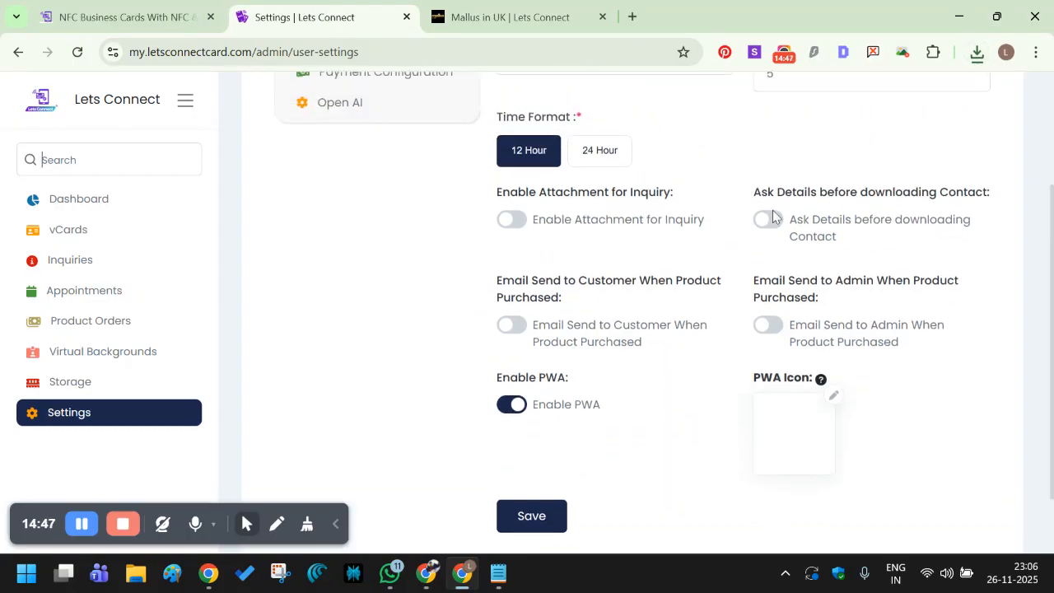
scroll(619, 404, down, 1)
click(542, 437)
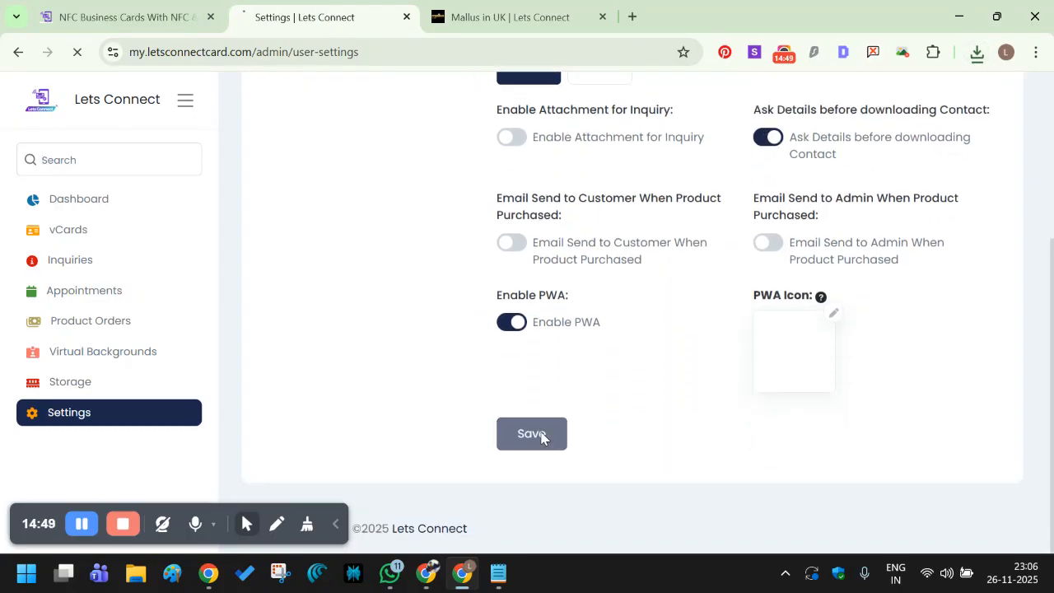
scroll(774, 247, down, 3)
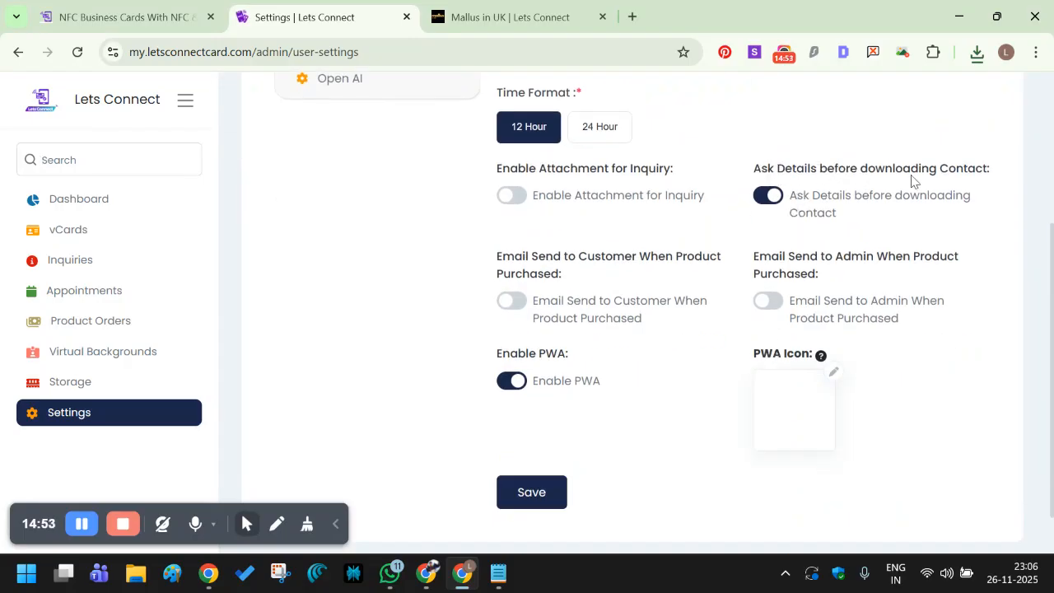
click(543, 9)
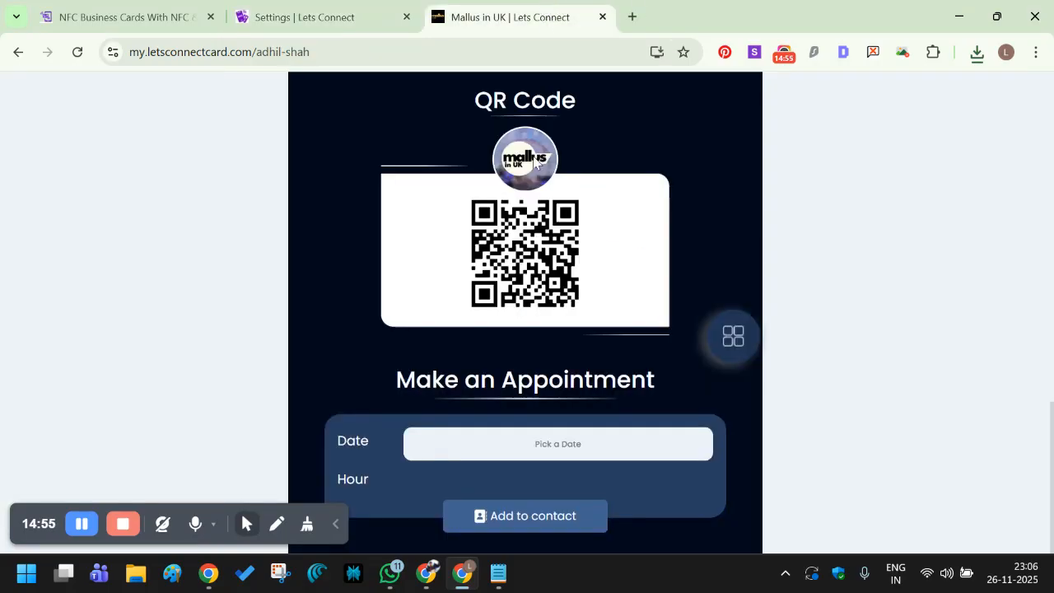
Reload the public page, cancel the install prompt, and try Add to contact again.
click(77, 52)
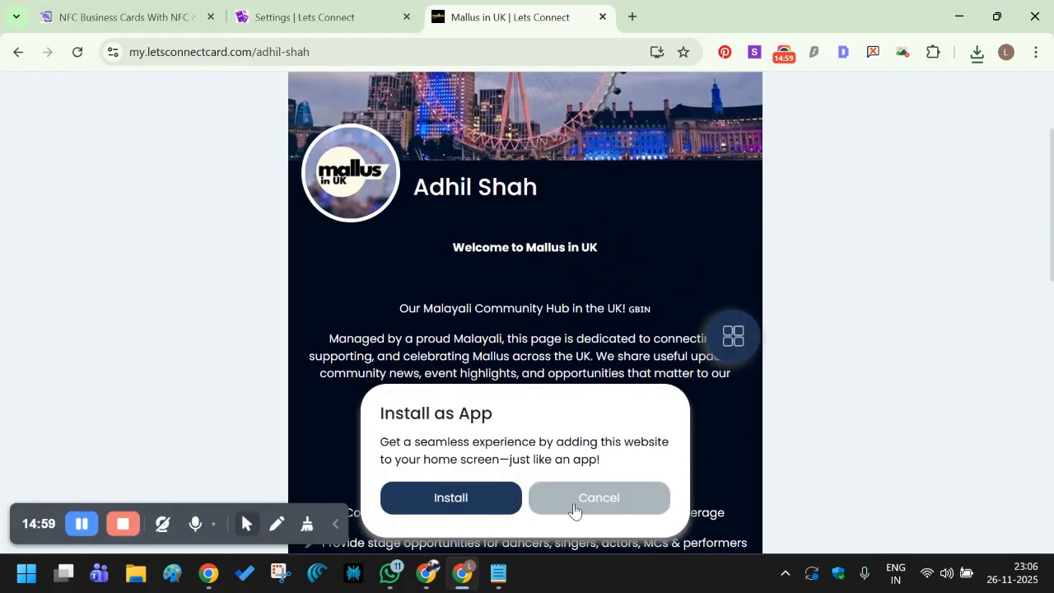
click(542, 501)
scroll(527, 444, down, 10)
click(508, 509)
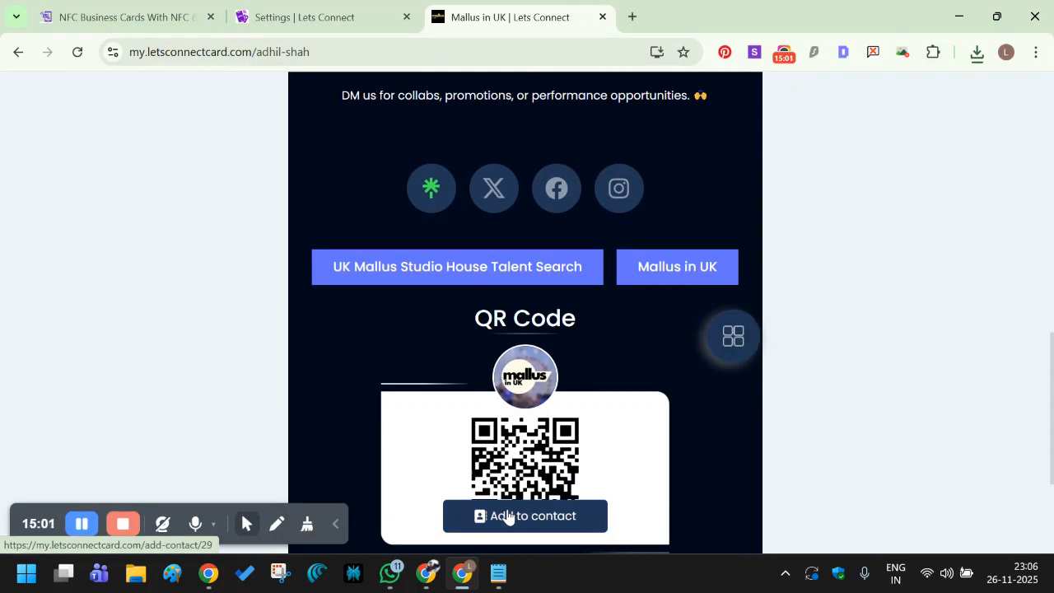
Open the public card URL in an Incognito window, cancel the install prompt, and request the contact.
click(502, 52)
key(ctrl+c)
click(1035, 52)
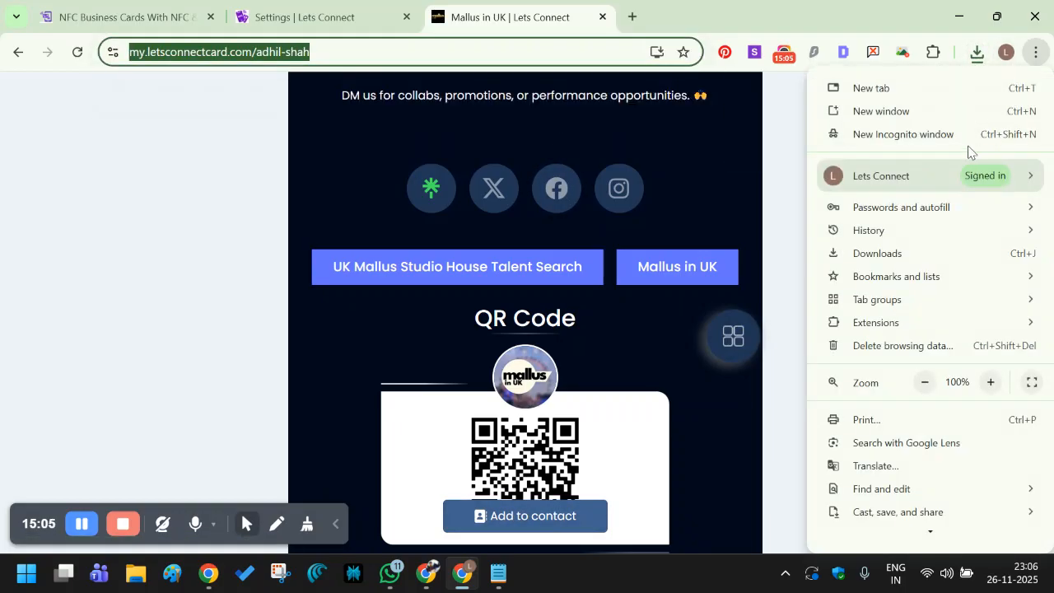
click(946, 134)
key(ctrl+v)
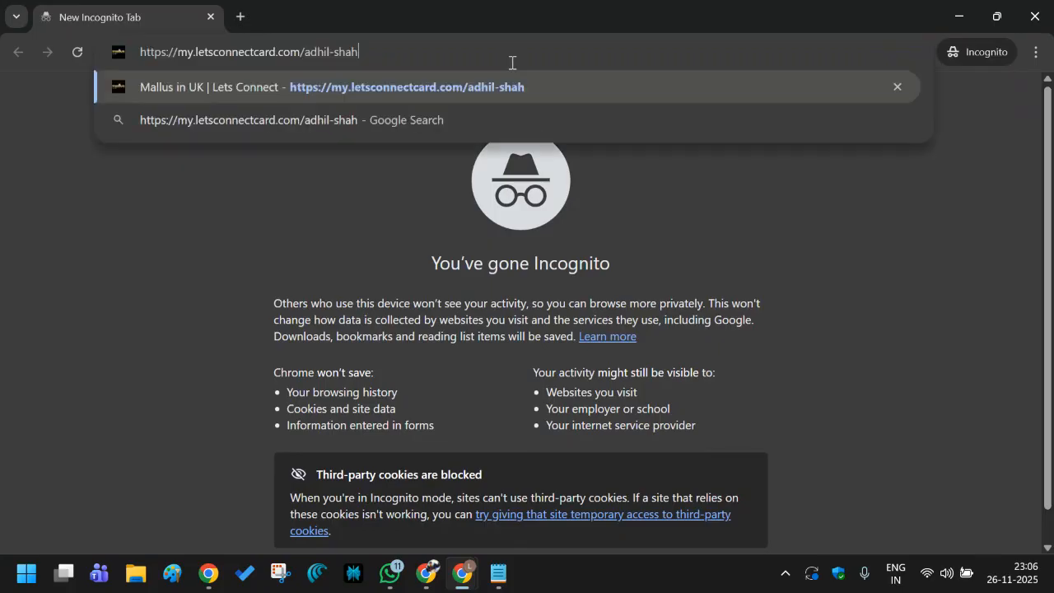
key(Return)
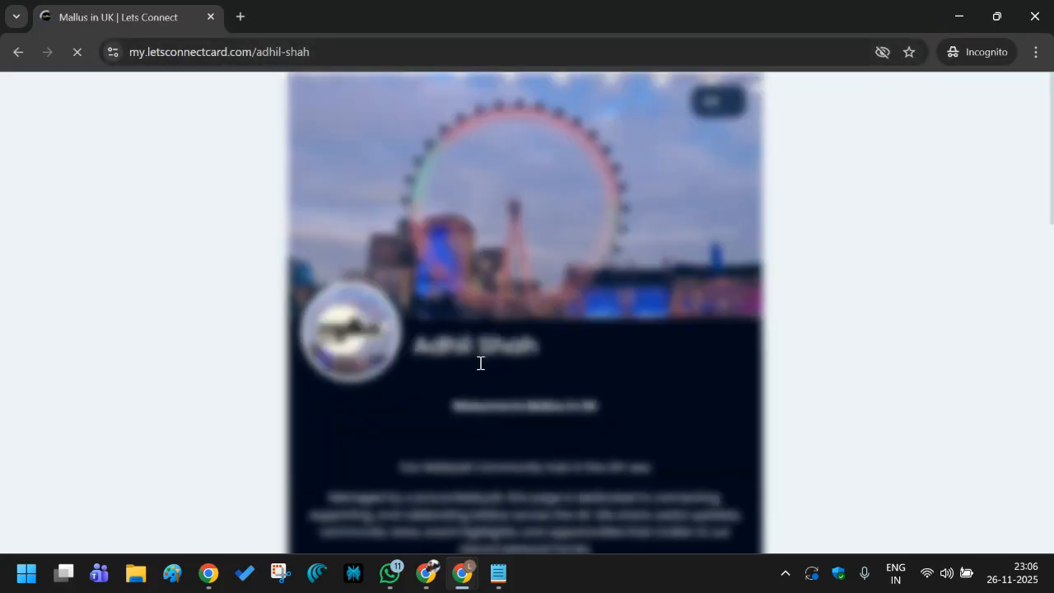
click(590, 499)
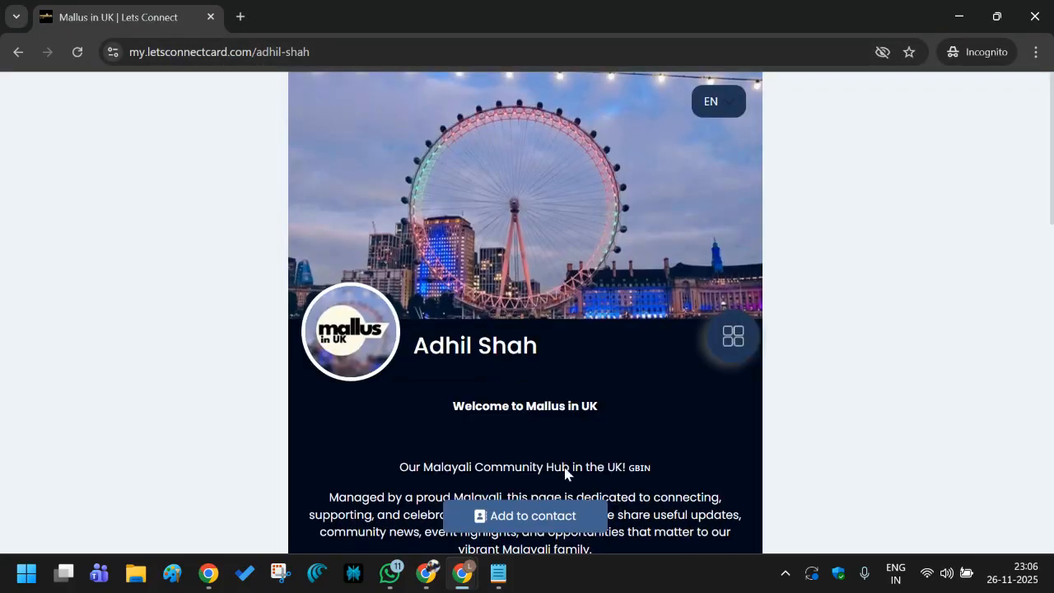
scroll(564, 470, down, 5)
click(517, 527)
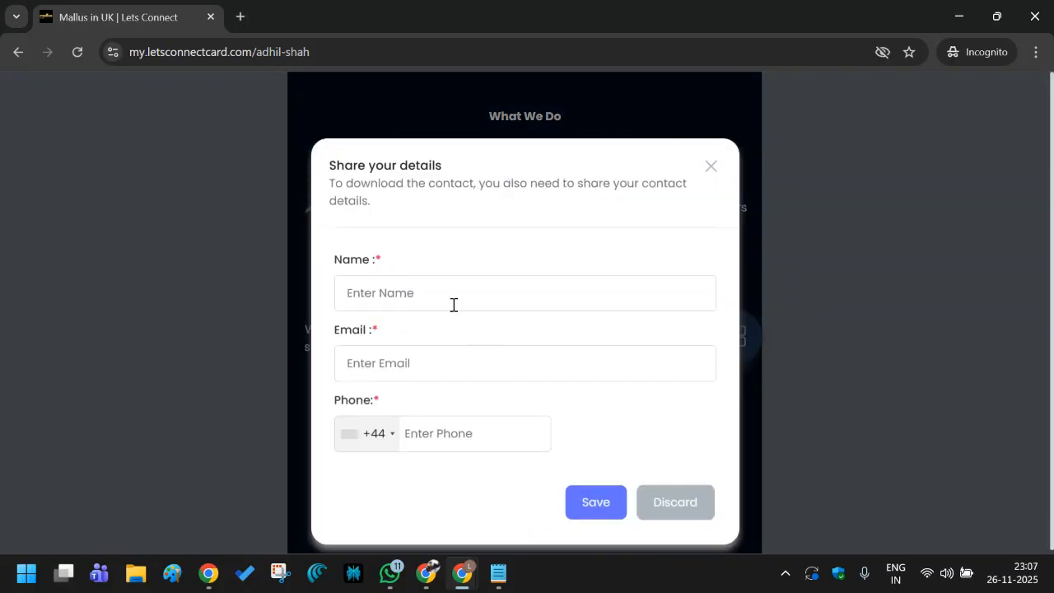
Fill in the visitor's name, an autofilled e-mail and a UK phone number, then submit.
click(434, 289)
click(378, 163)
click(428, 300)
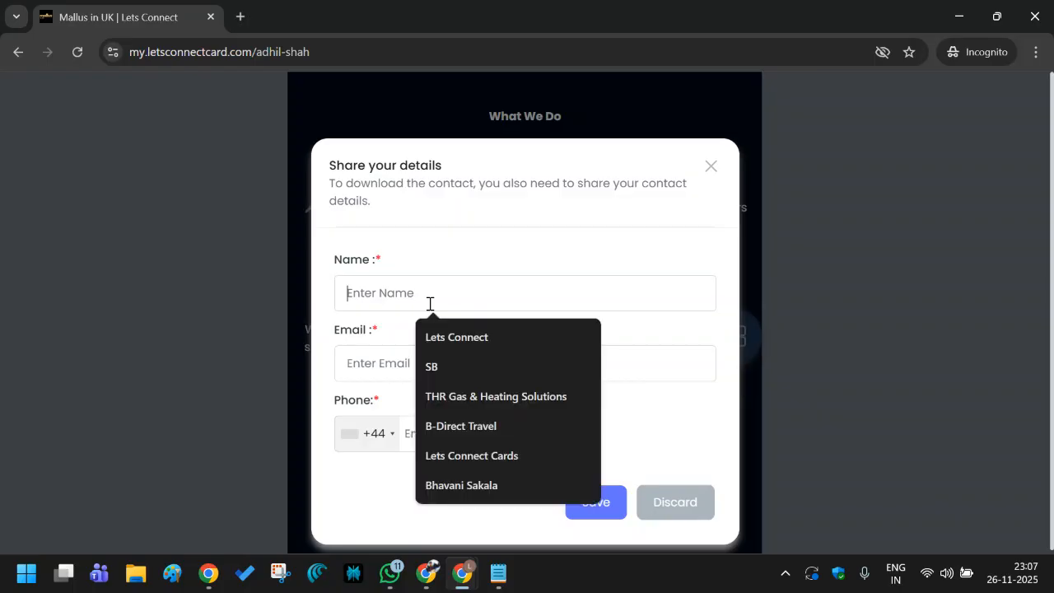
text(A)
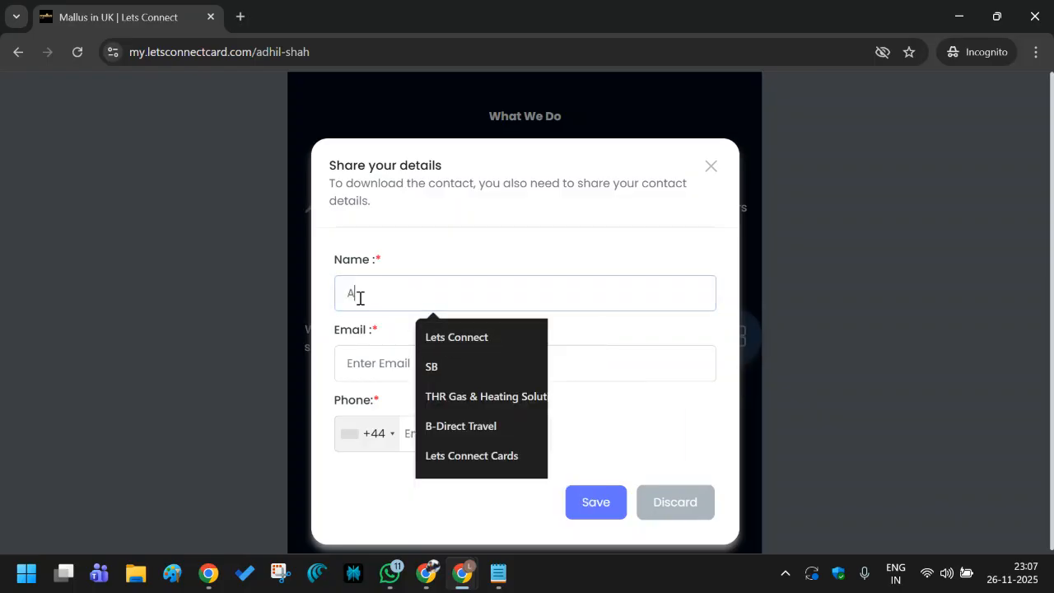
text(run)
click(371, 358)
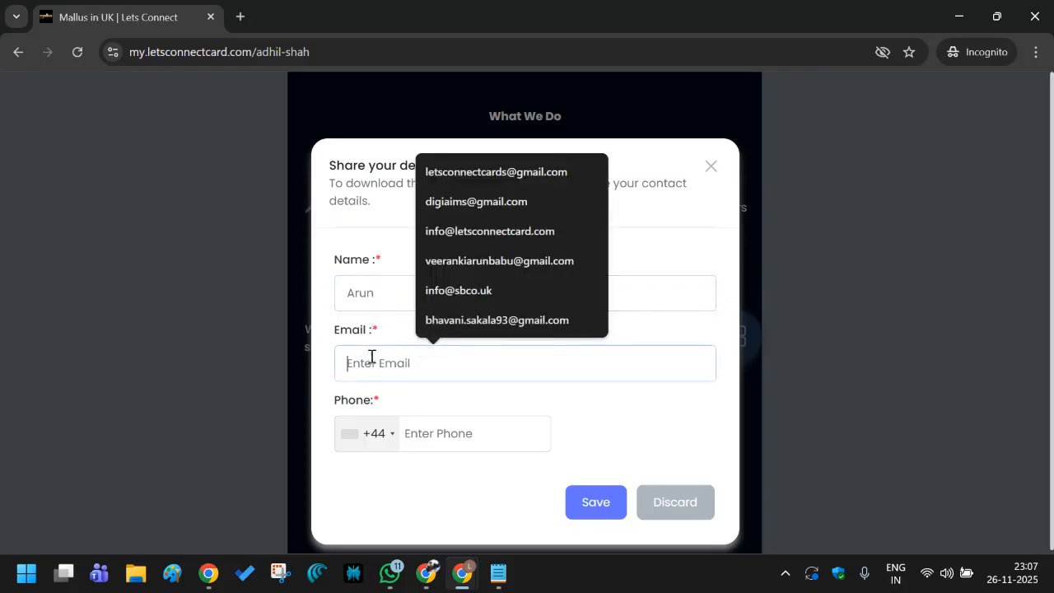
click(459, 262)
click(418, 434)
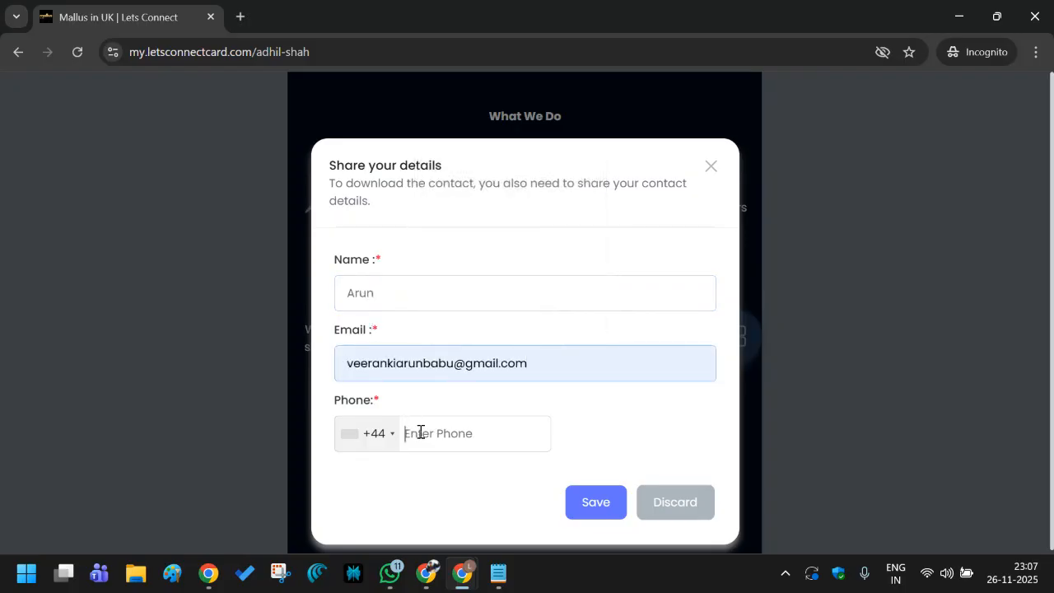
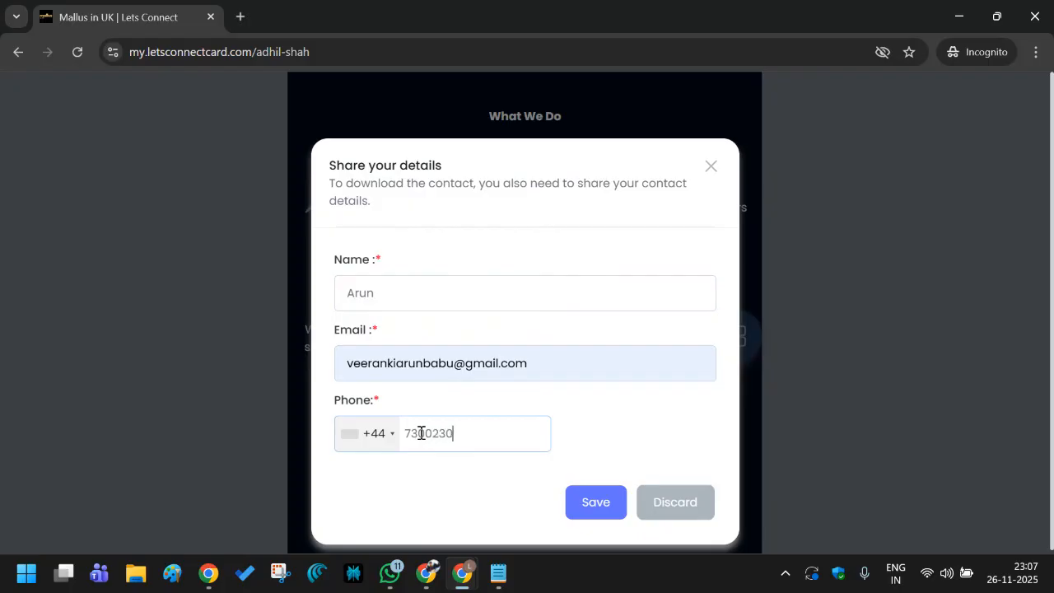
click(596, 508)
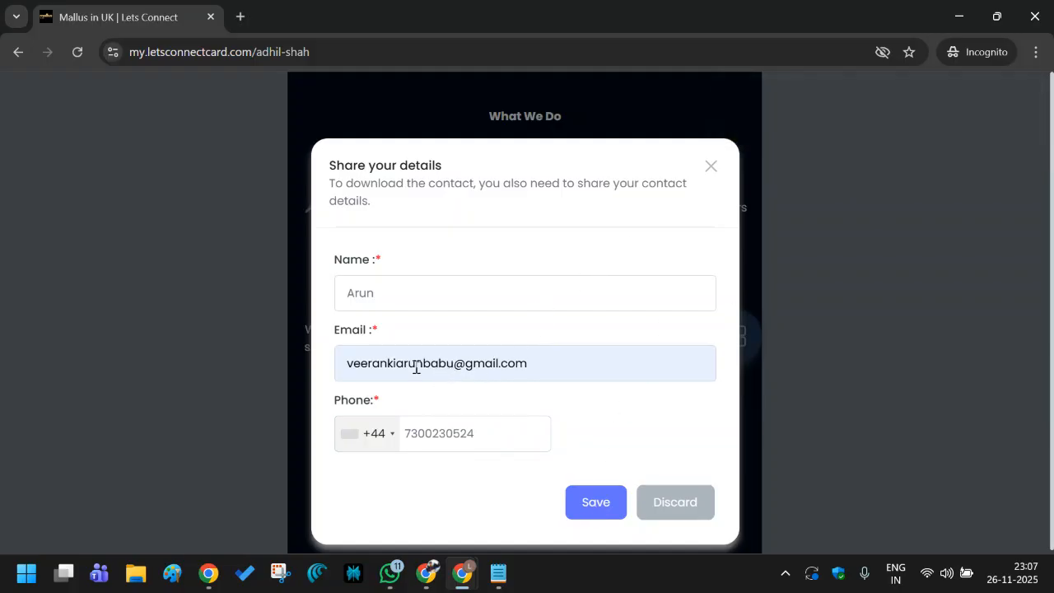
Edit the visitor's e-mail address, resubmit the form, and save the .vcf contact file.
drag(450, 355, 301, 360)
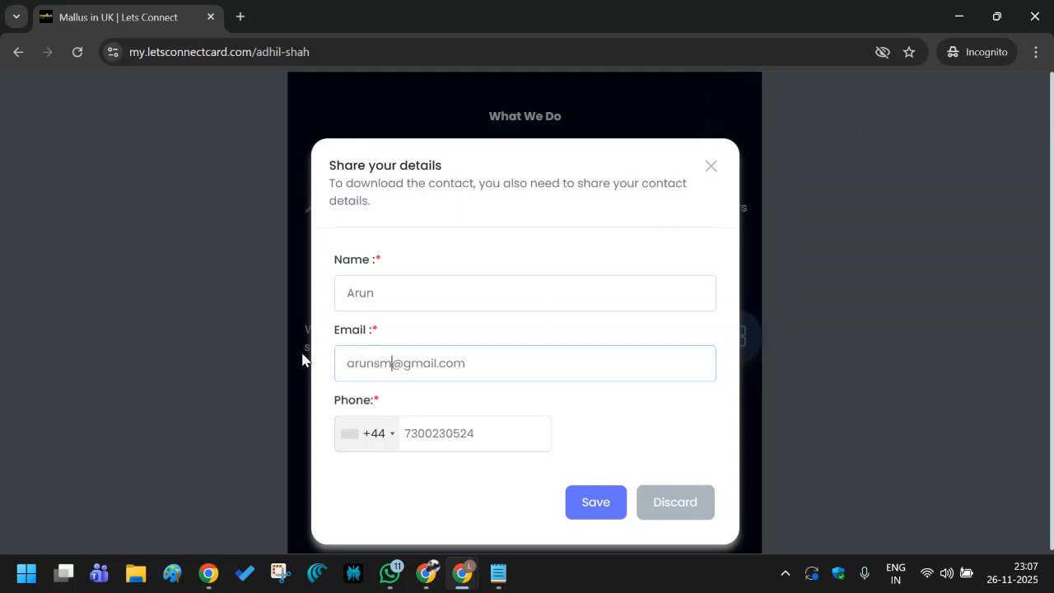
click(587, 520)
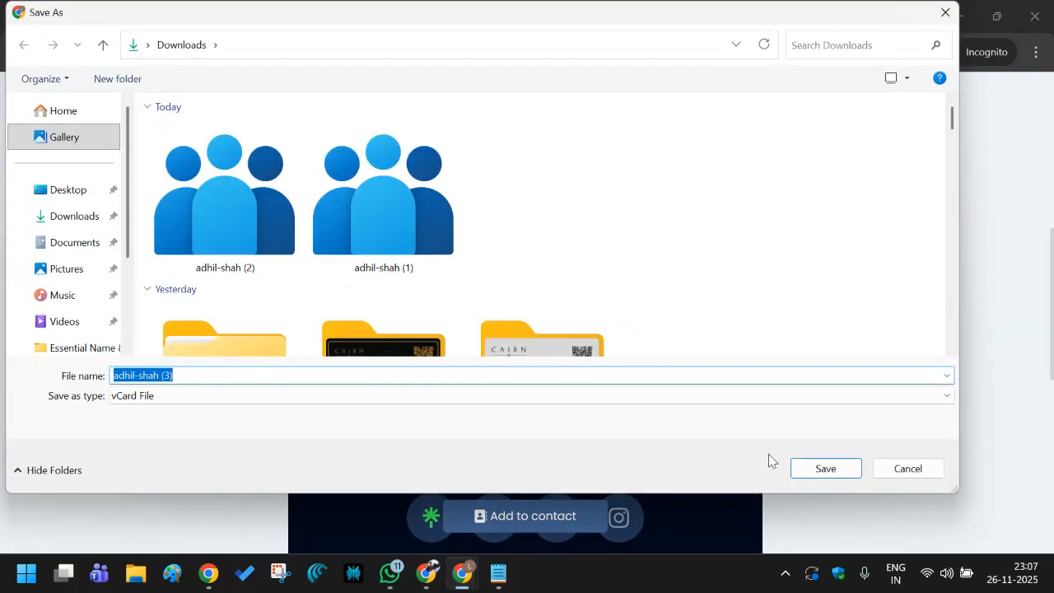
click(816, 471)
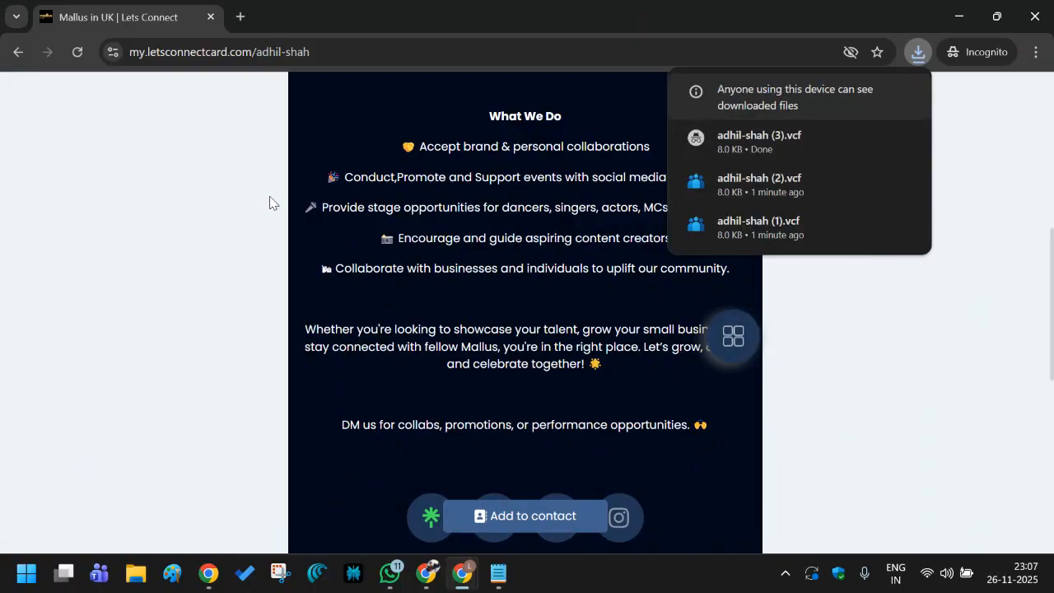
Switch Enable PWA off, keep Ask Details before downloading Contact on, and save.
click(959, 17)
click(306, 13)
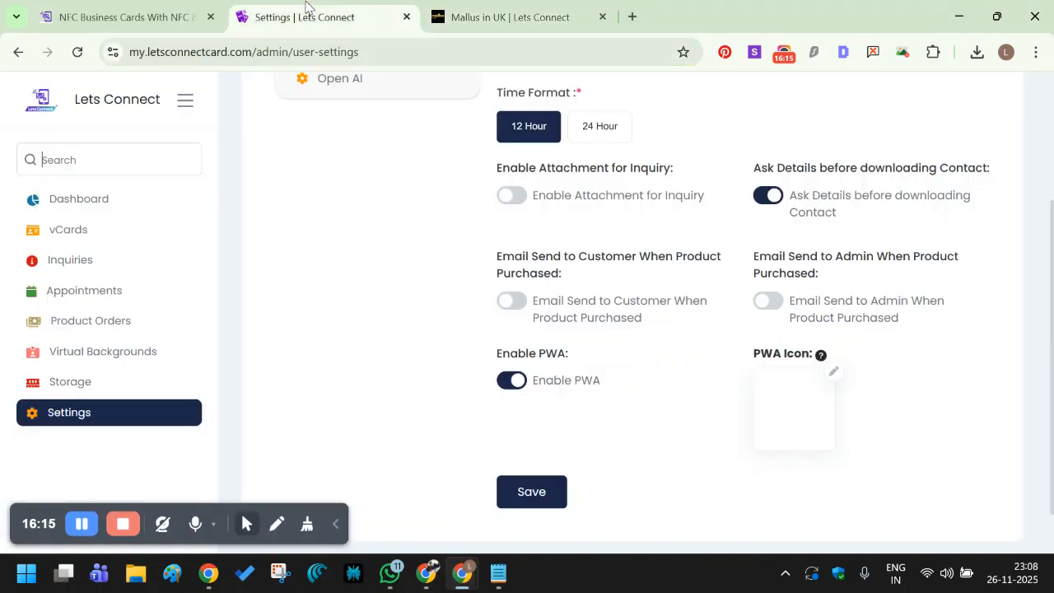
click(770, 200)
click(511, 381)
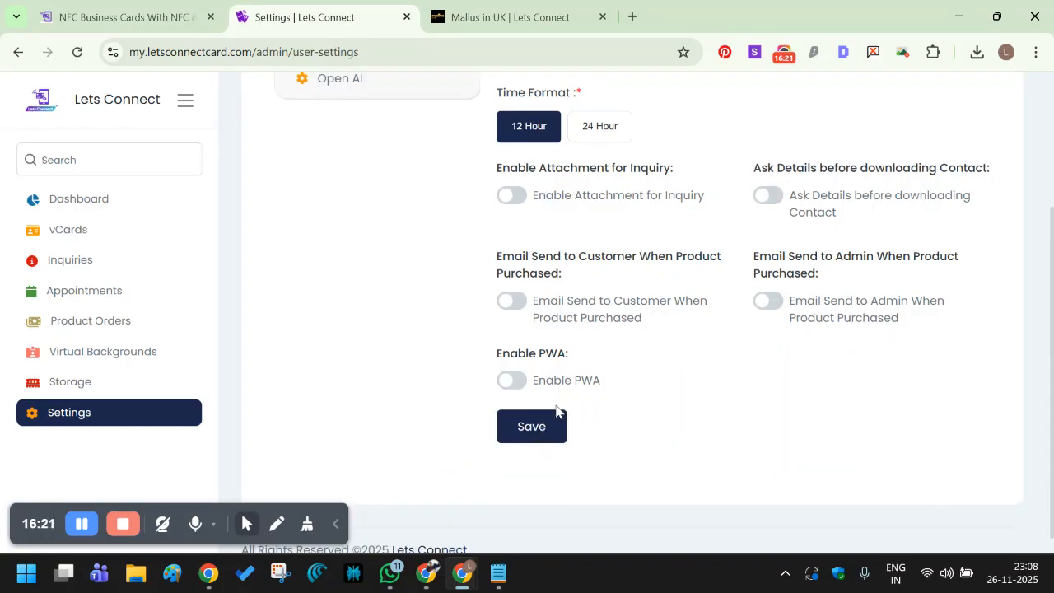
click(772, 203)
click(557, 427)
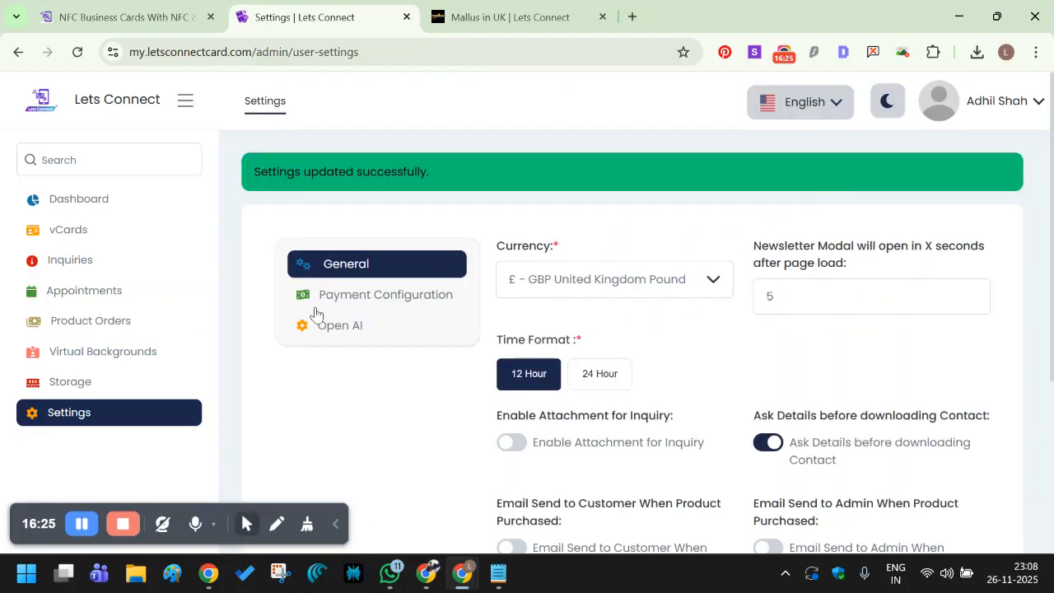
Open the Mallus in UK card's contact download records from the vCards list.
click(74, 238)
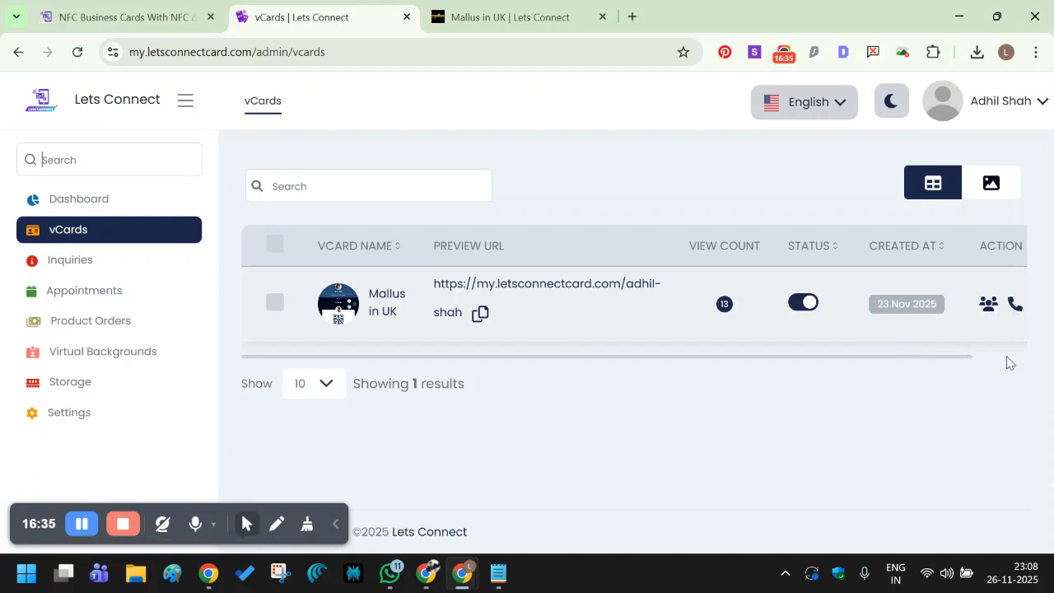
drag(972, 364, 1022, 364)
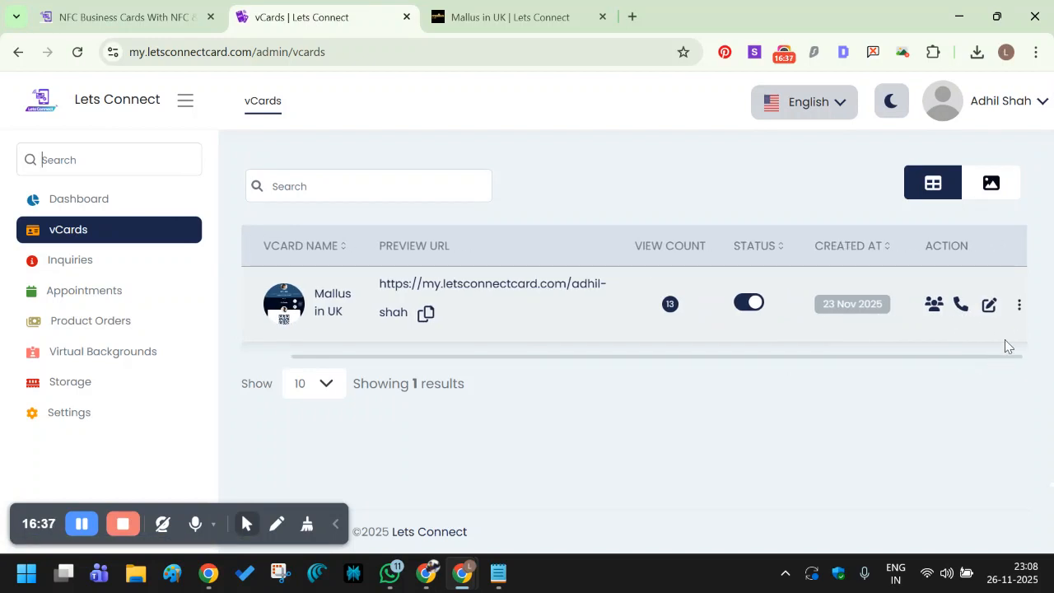
click(960, 307)
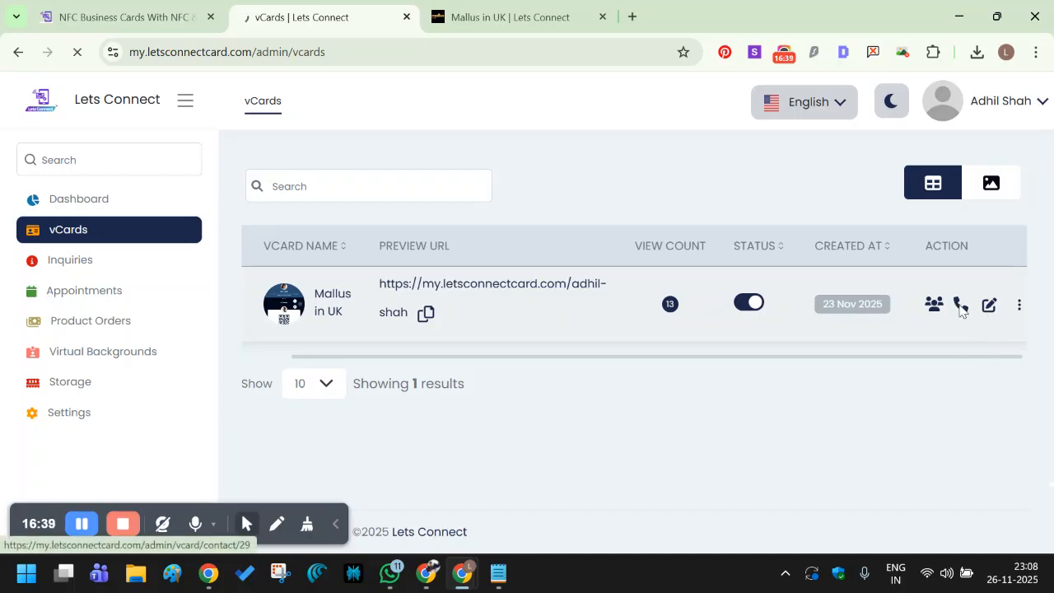